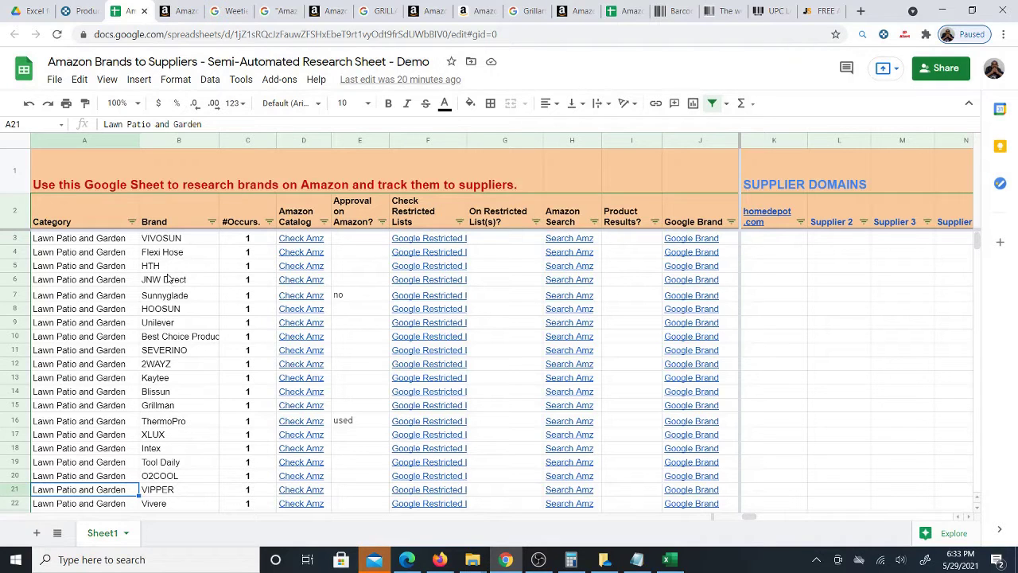
- Look through the Lawn Patio and Garden brands listed in the supplier research sheet
scroll(167, 292, down, 2)
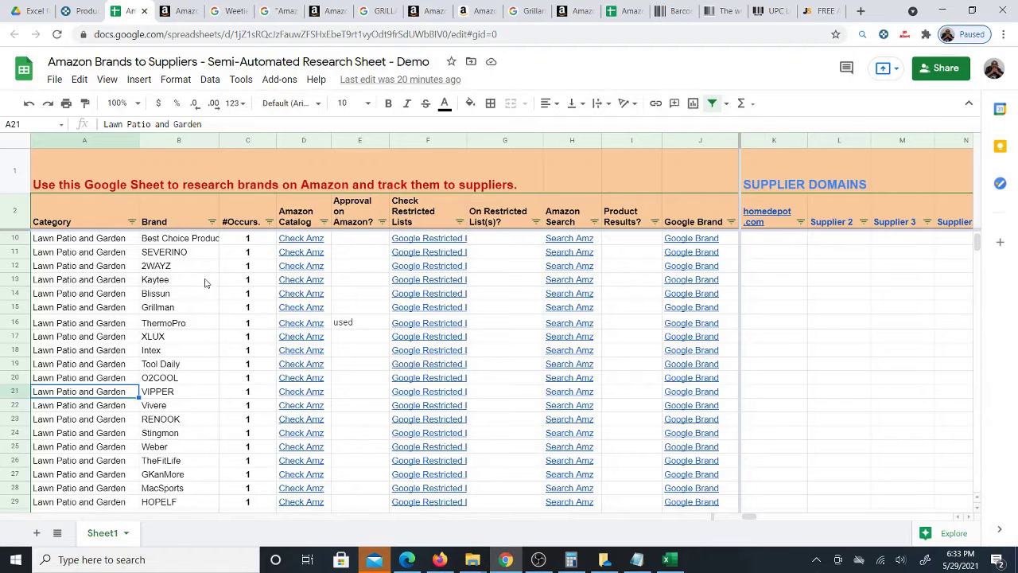
scroll(239, 283, down, 2)
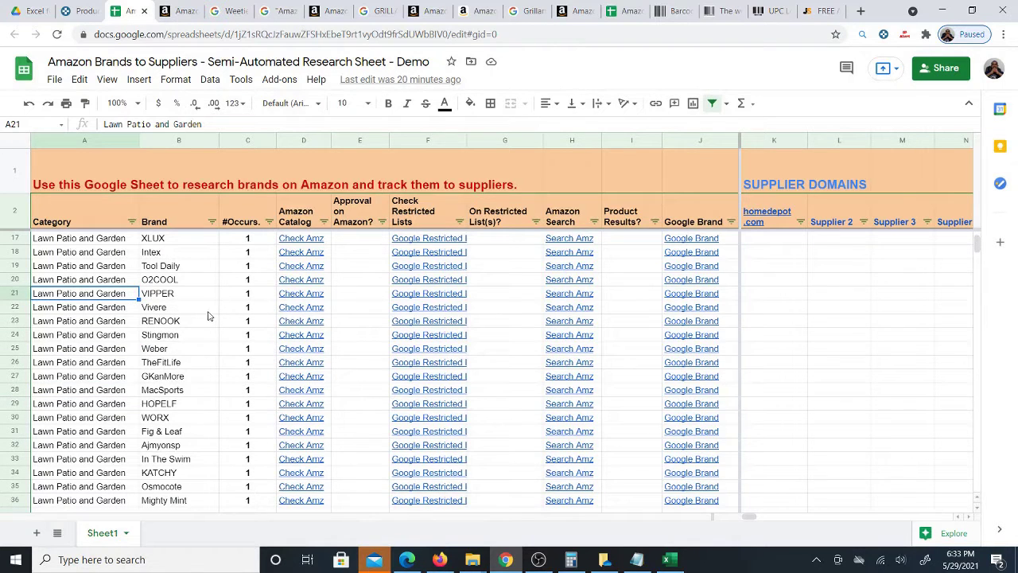
scroll(199, 321, down, 2)
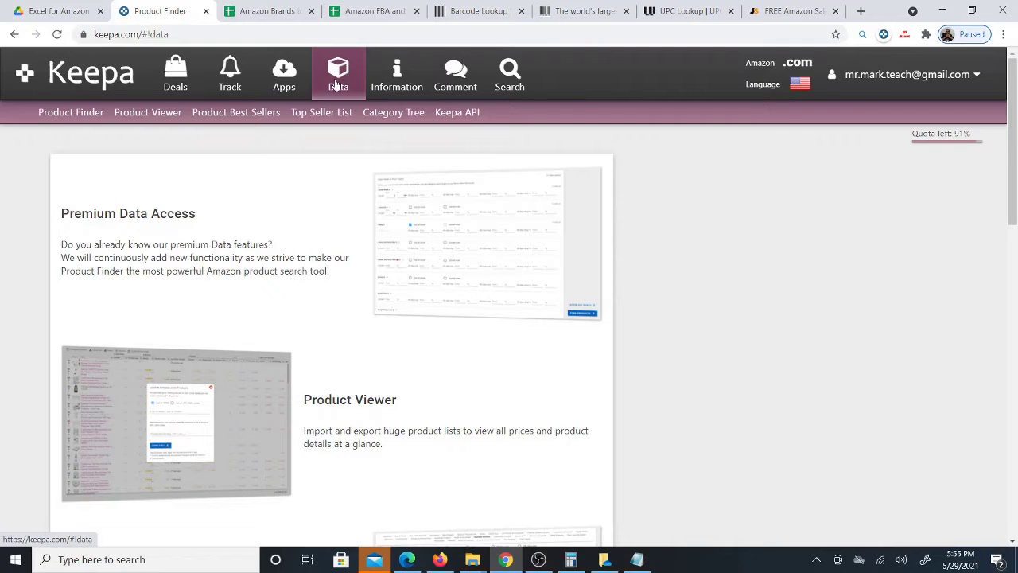
- In Keepa, open the Product Finder and set the root category filter to Patio, Lawn & Garden
click(70, 114)
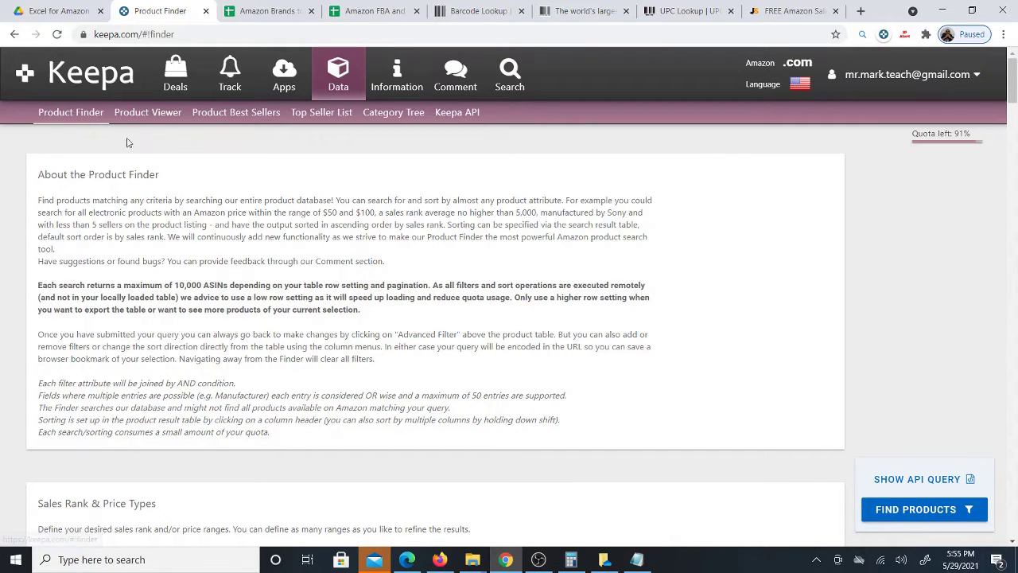
scroll(389, 315, down, 7)
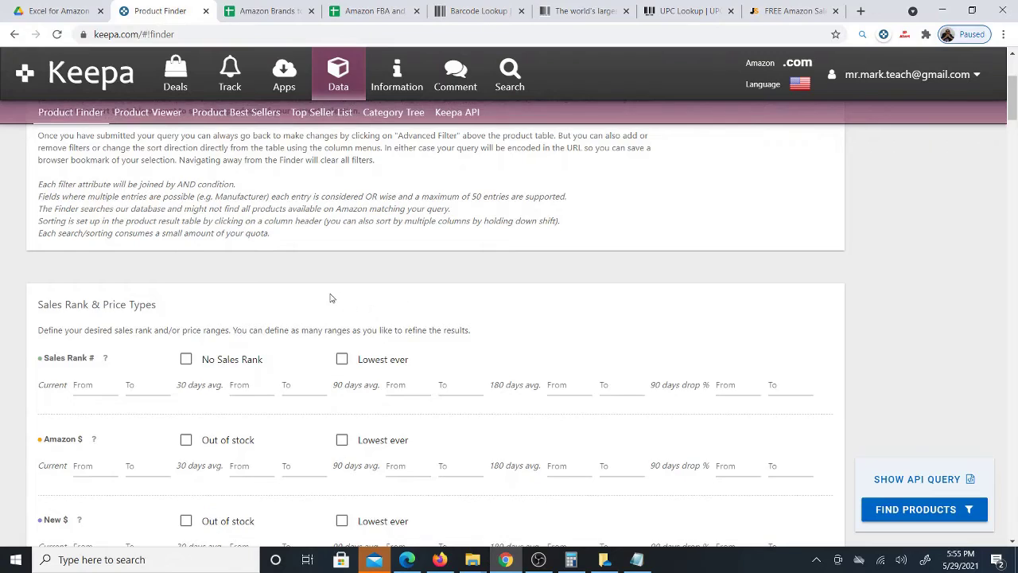
scroll(325, 291, down, 5)
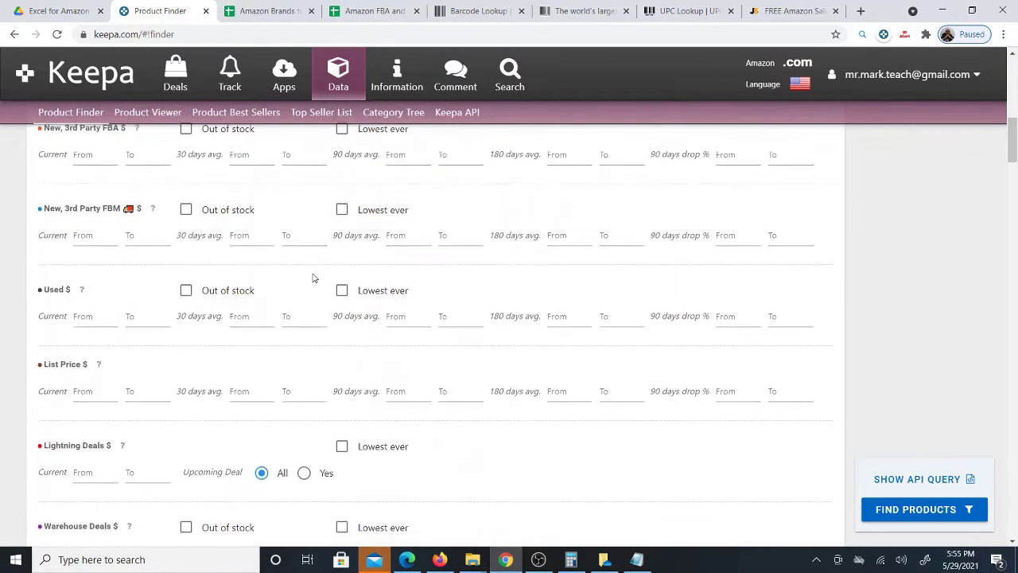
scroll(323, 252, down, 10)
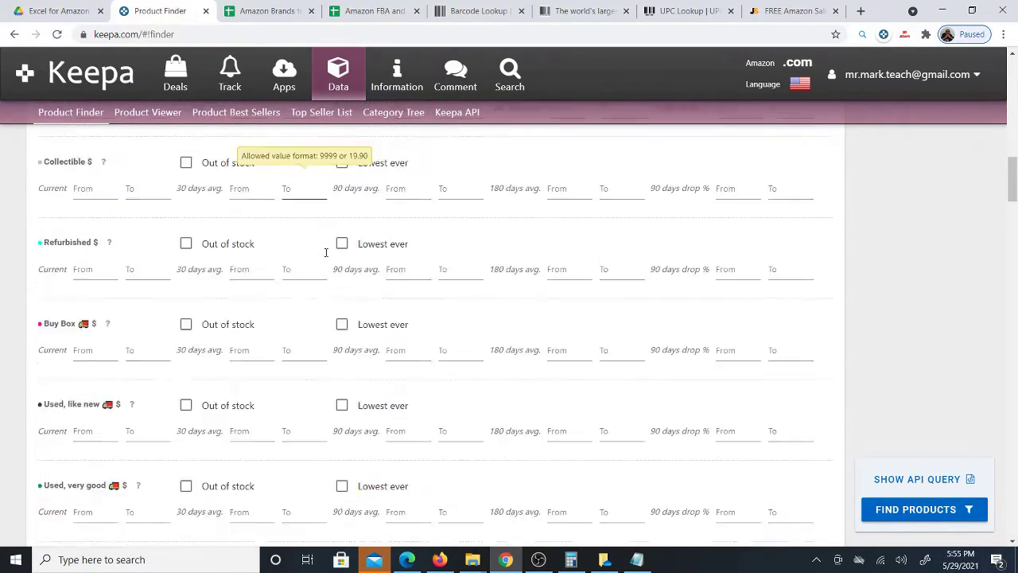
scroll(325, 256, down, 6)
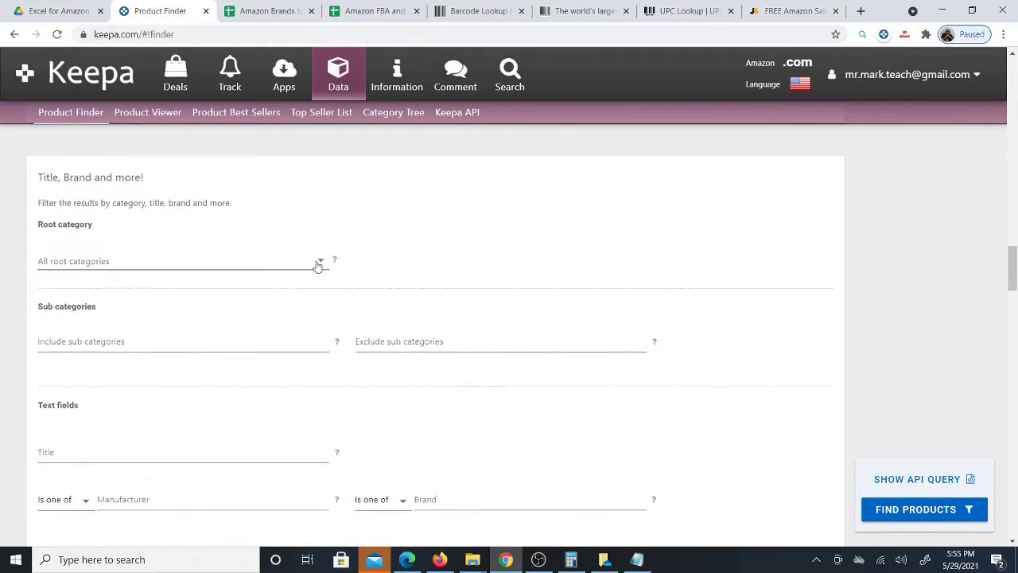
scroll(318, 264, down, 1)
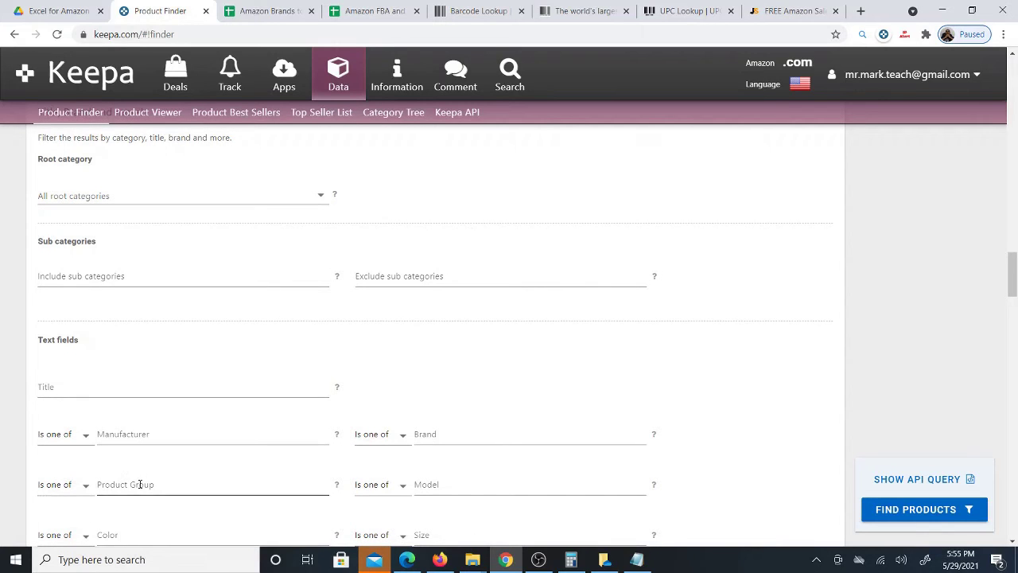
click(321, 196)
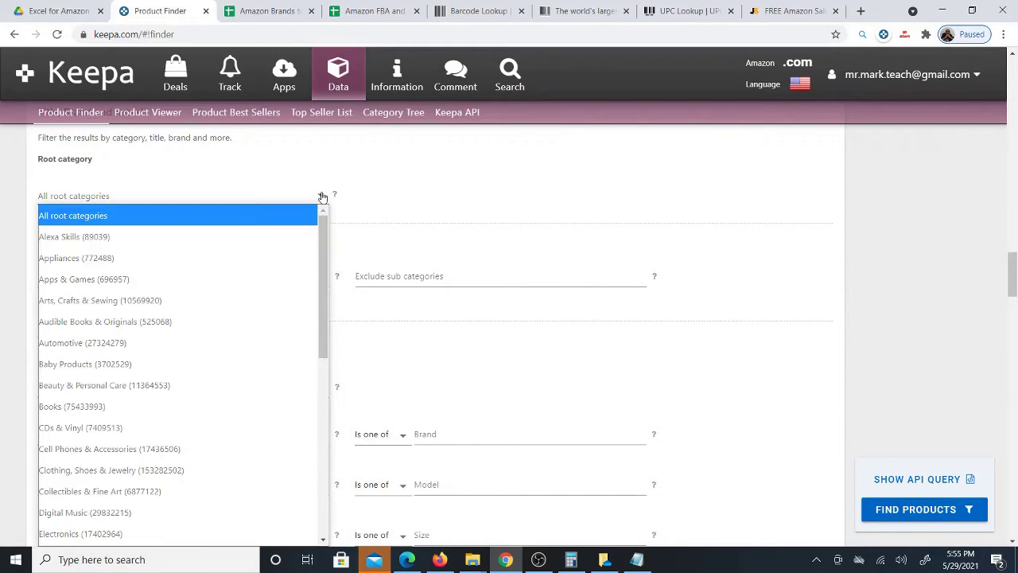
scroll(302, 339, down, 5)
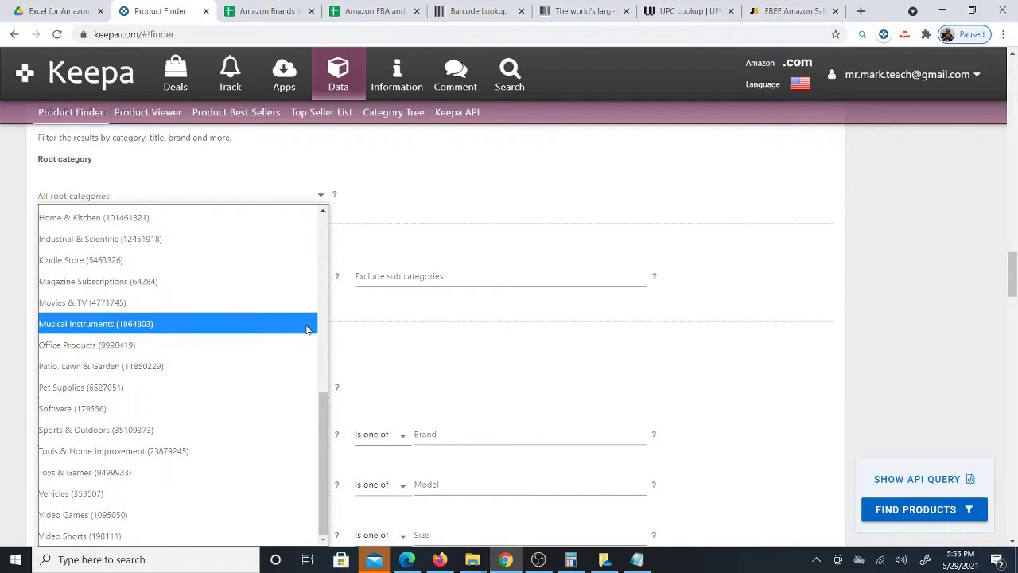
click(260, 366)
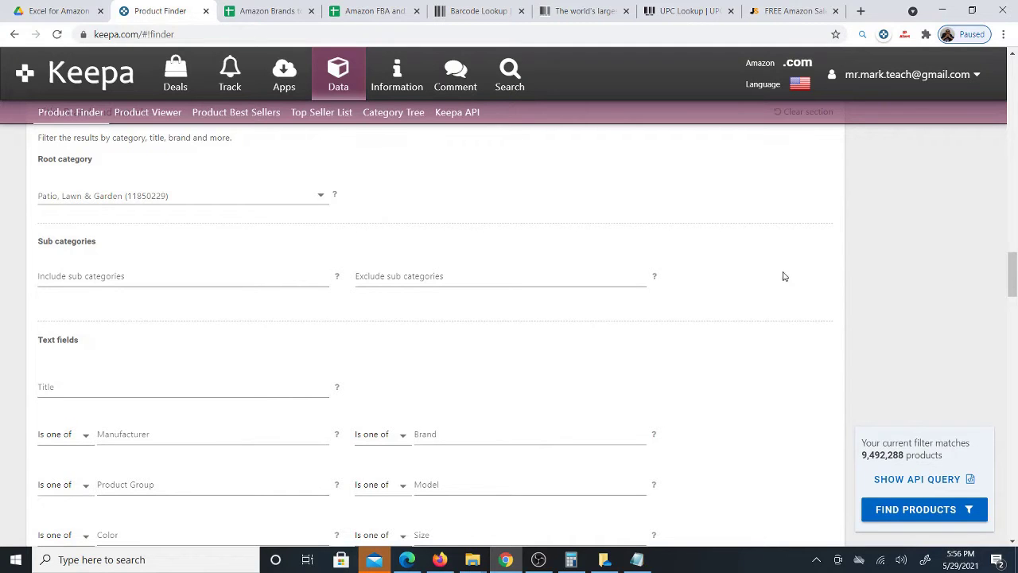
- Set the lower limit of the current Sales Rank filter to 1
scroll(784, 276, up, 2)
scroll(839, 296, up, 1)
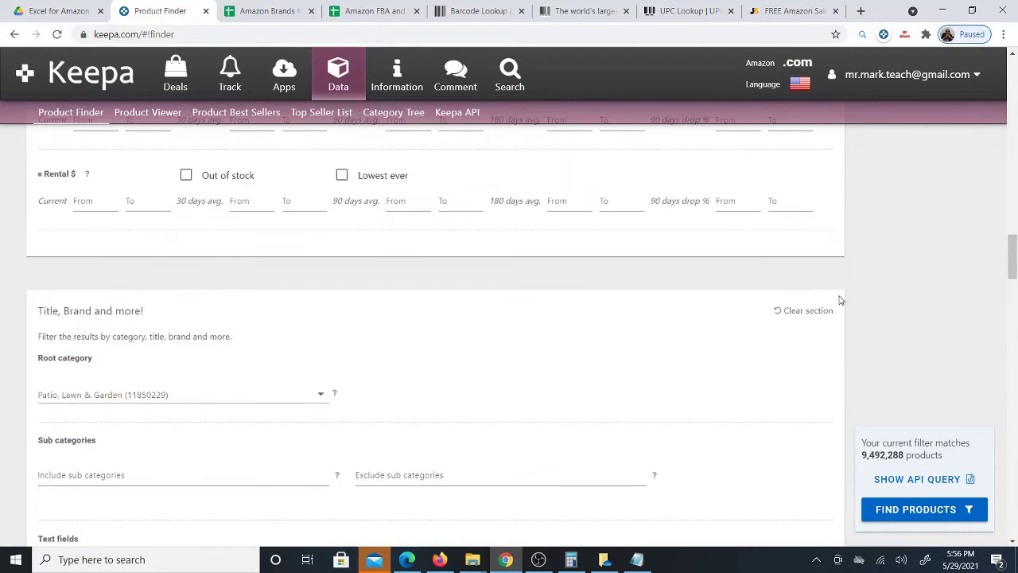
drag(1013, 253, 1012, 91)
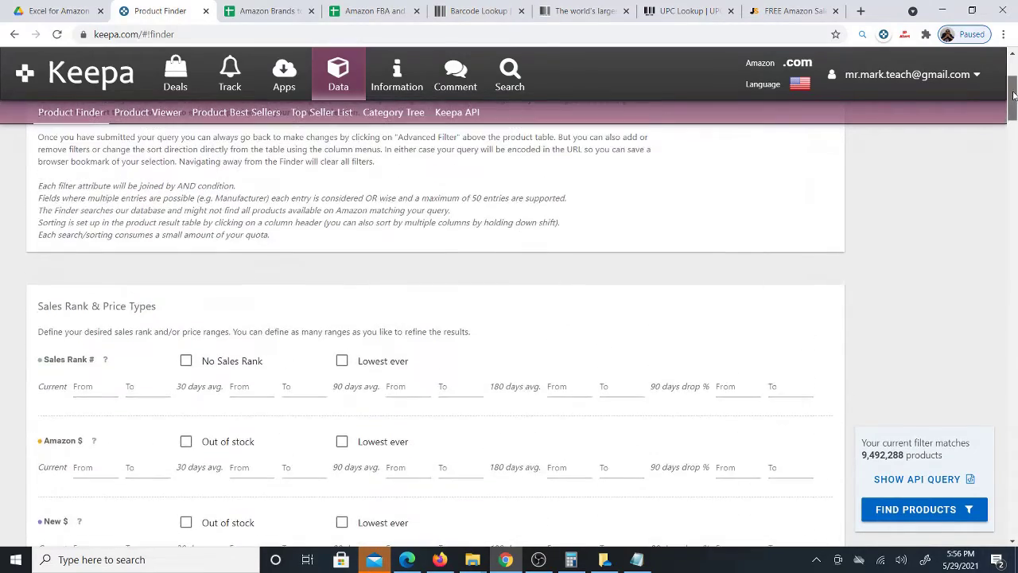
click(103, 385)
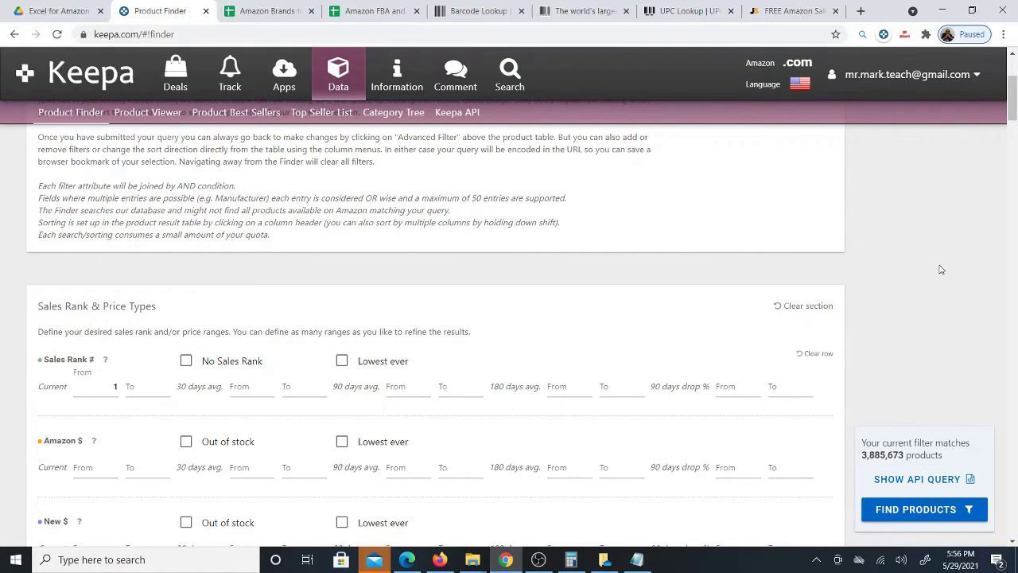
- Set the lower limit of Amazon's 90 days out of stock percentage to 100
click(1014, 139)
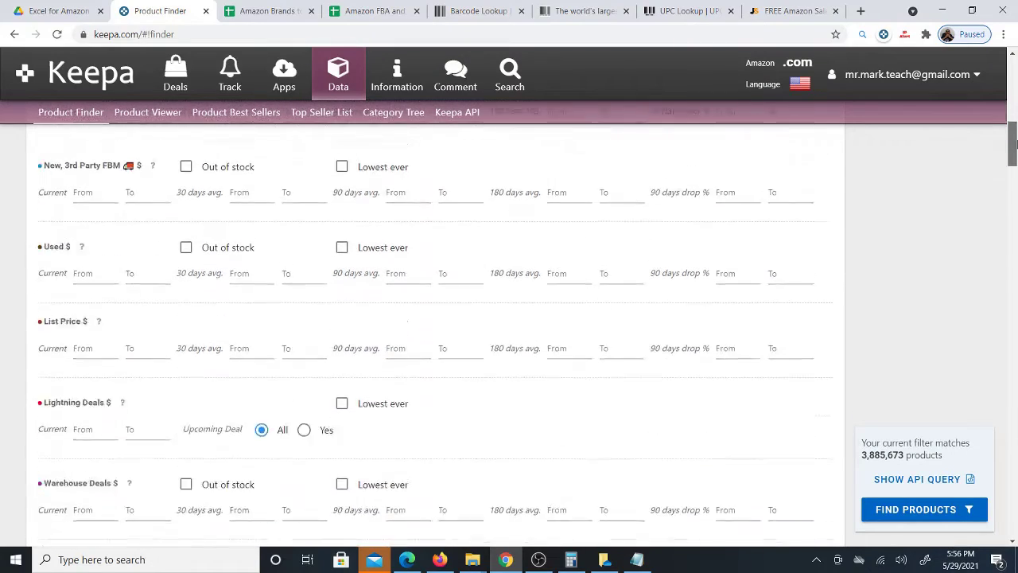
drag(1015, 141, 1011, 436)
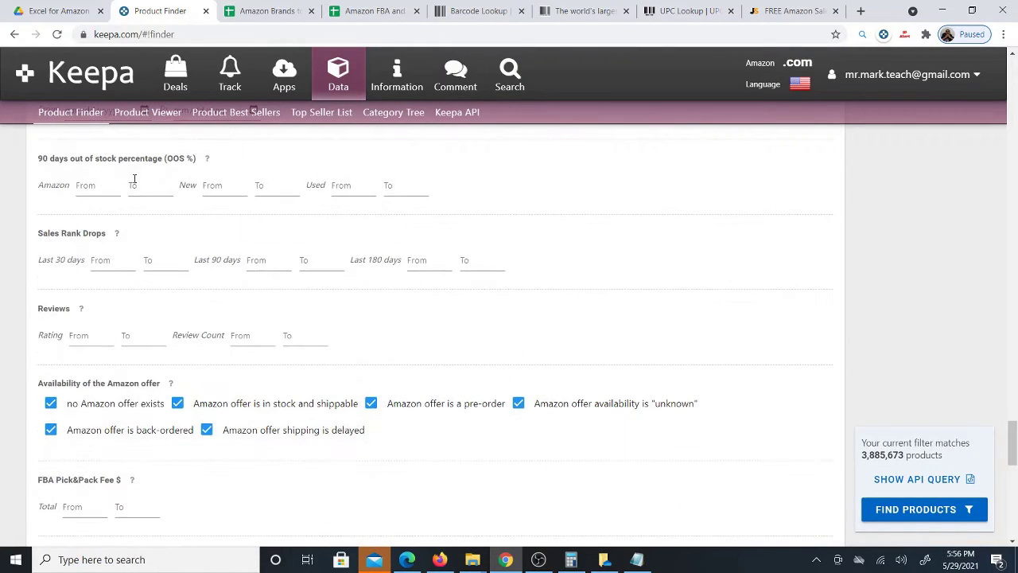
click(91, 184)
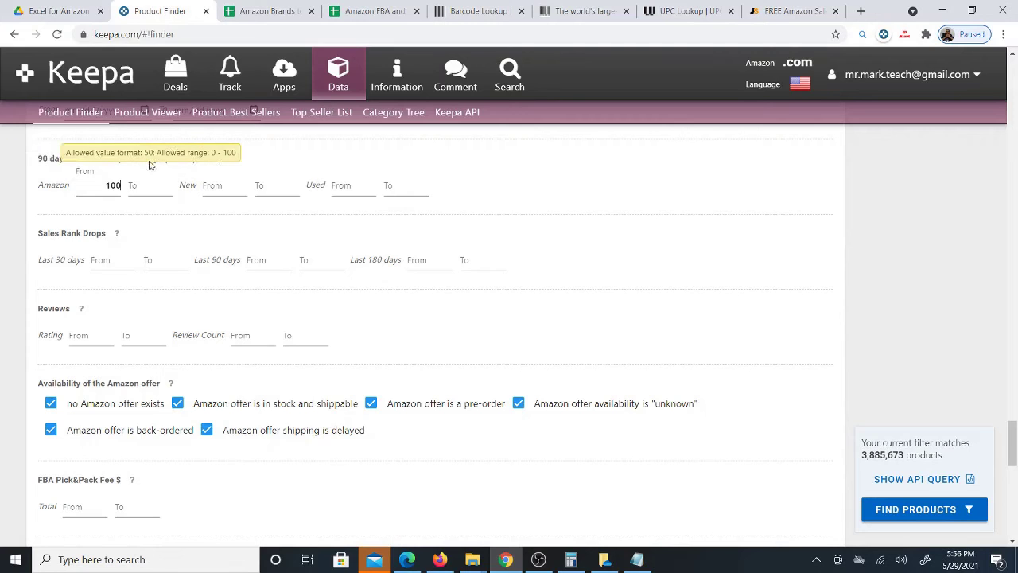
click(121, 211)
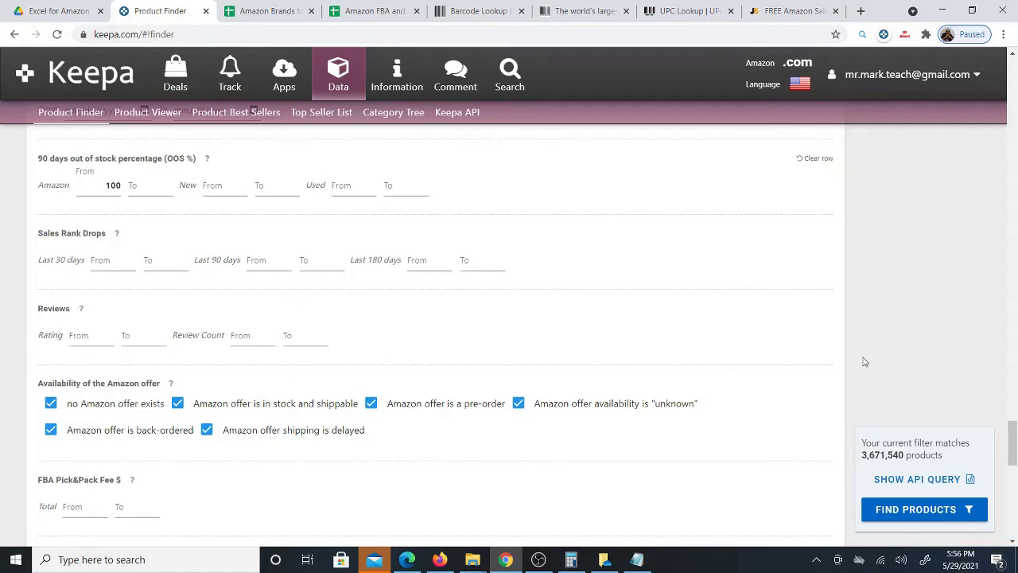
- Run the product search with these filters and show 1000 rows in the results table
click(904, 510)
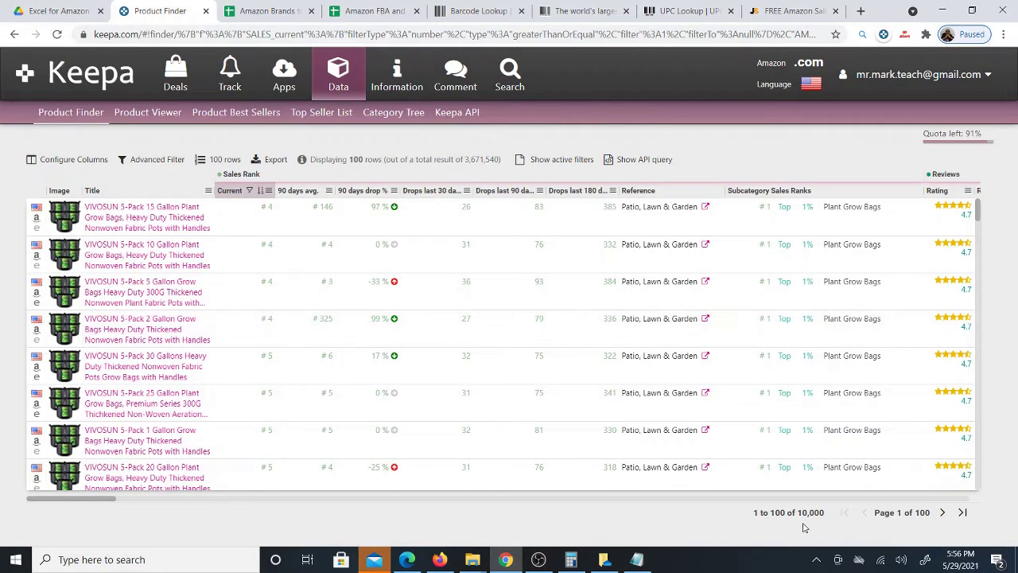
click(201, 159)
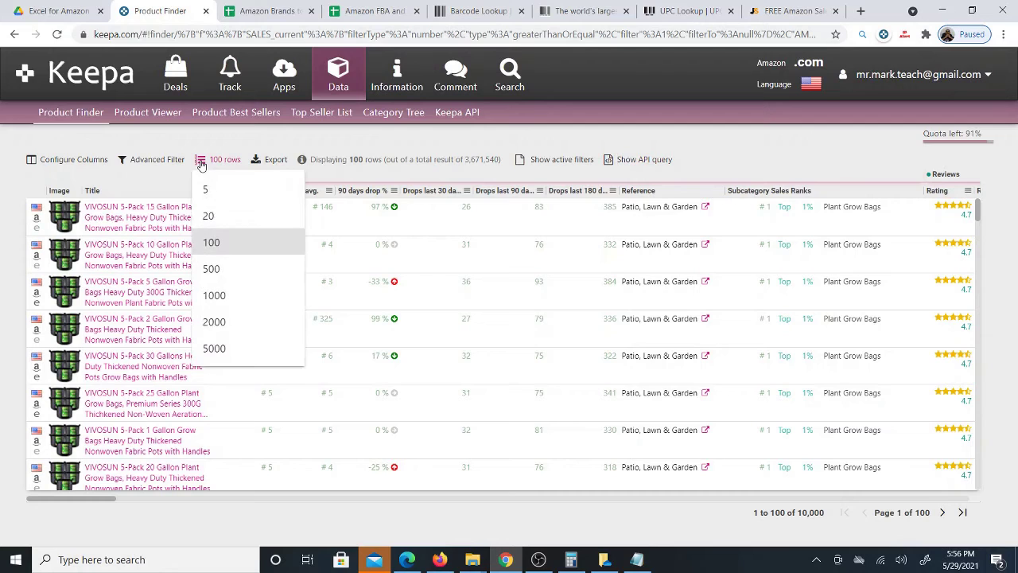
click(215, 296)
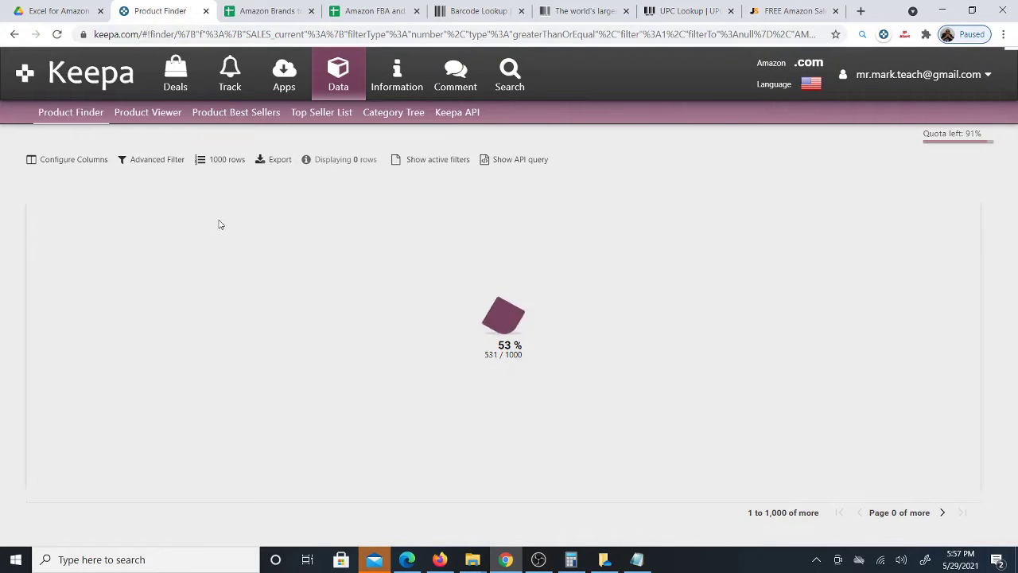
click(202, 163)
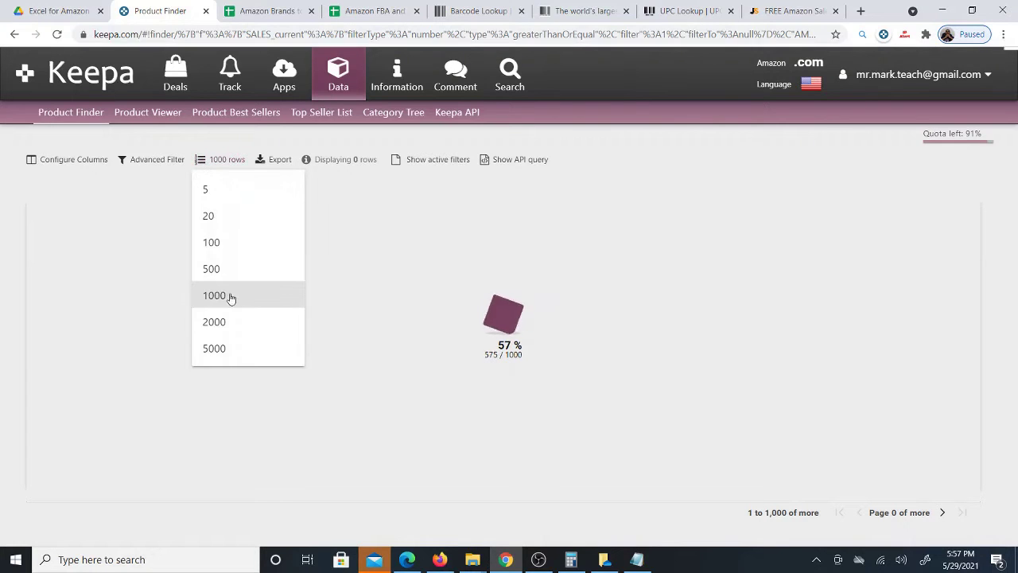
click(234, 139)
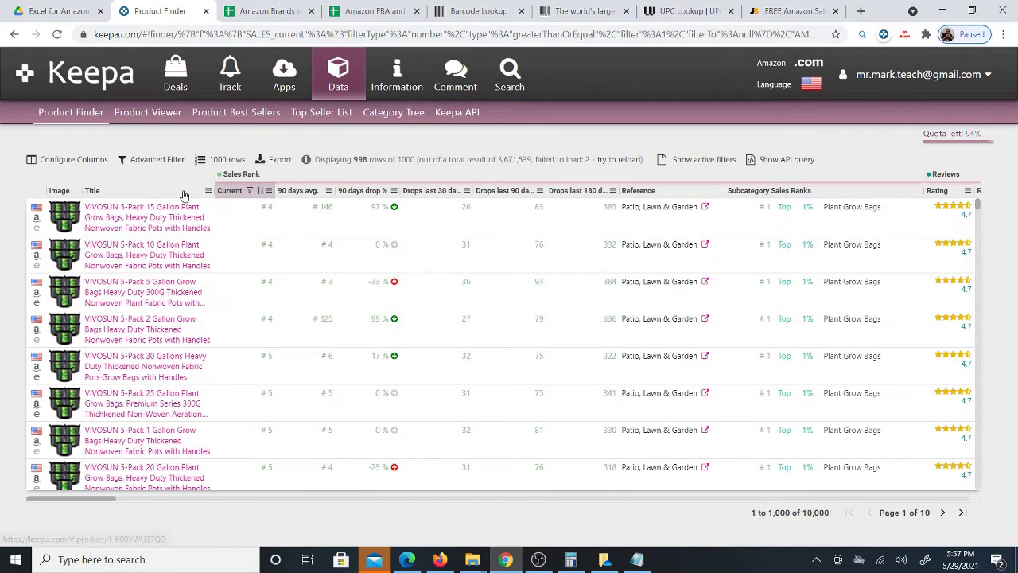
- Export the product results as a CSV file and open the downloaded Product_Finder file in Excel
click(279, 162)
click(377, 355)
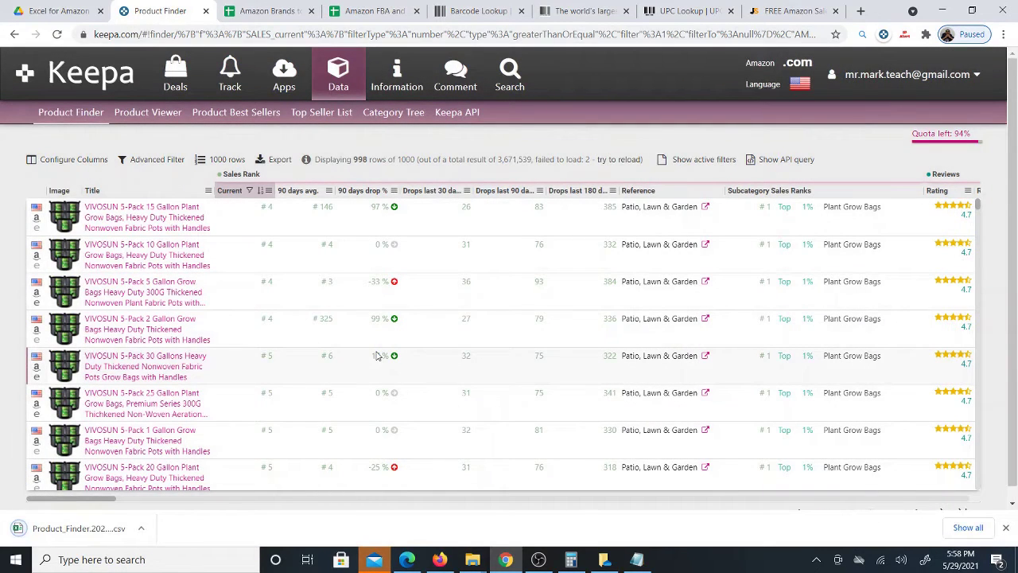
scroll(195, 334, down, 10)
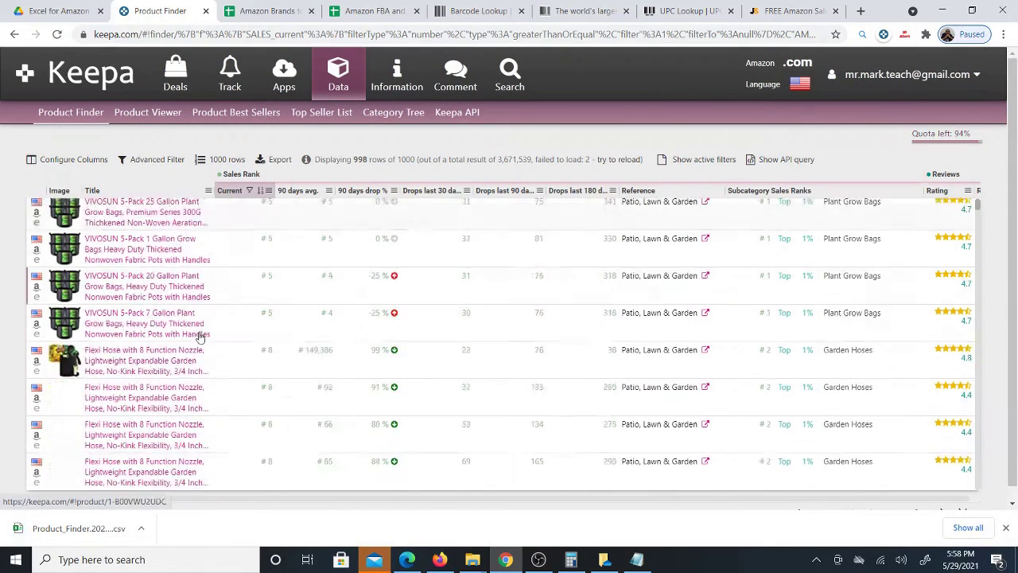
scroll(171, 287, down, 10)
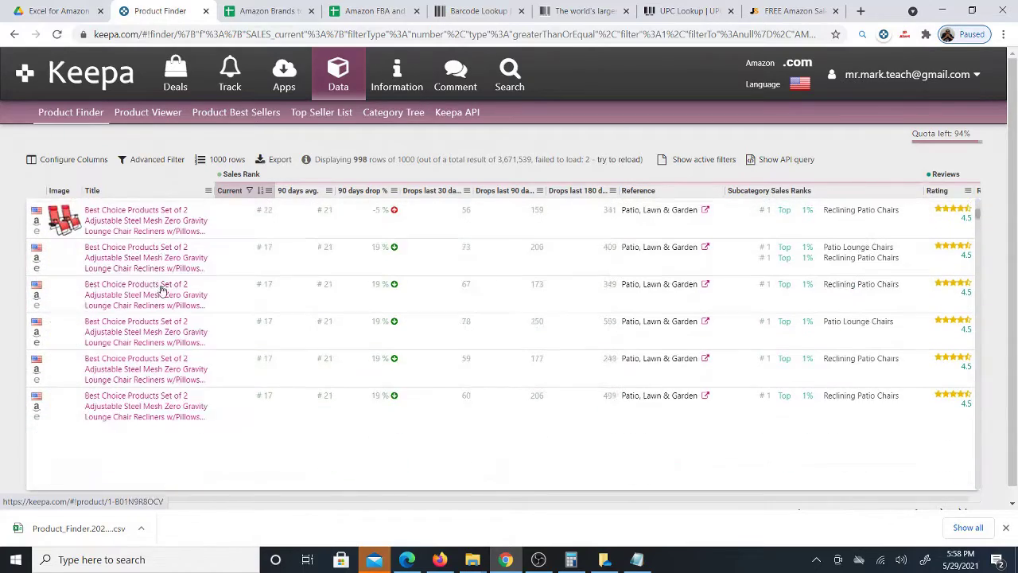
scroll(136, 291, down, 5)
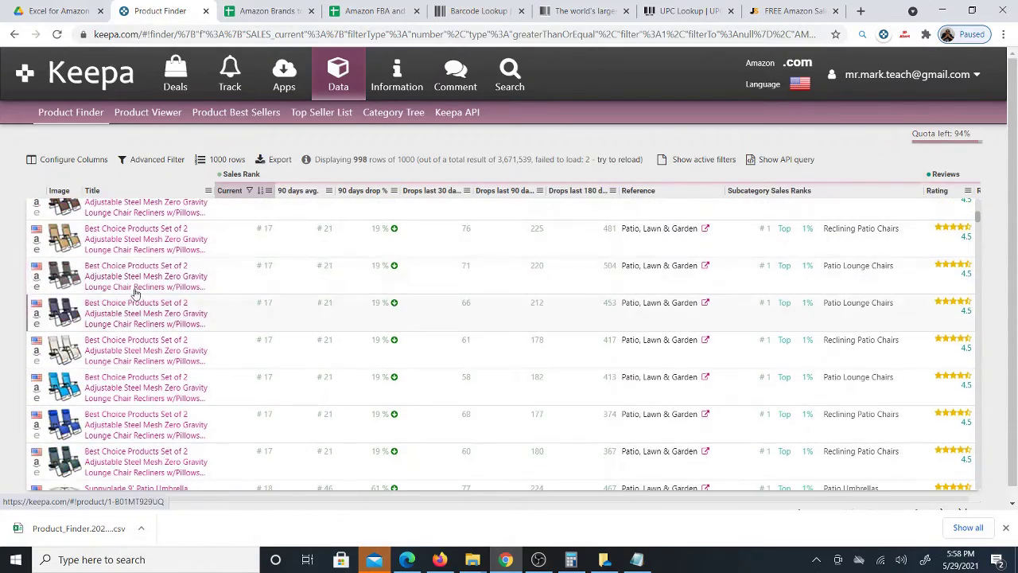
scroll(151, 304, down, 10)
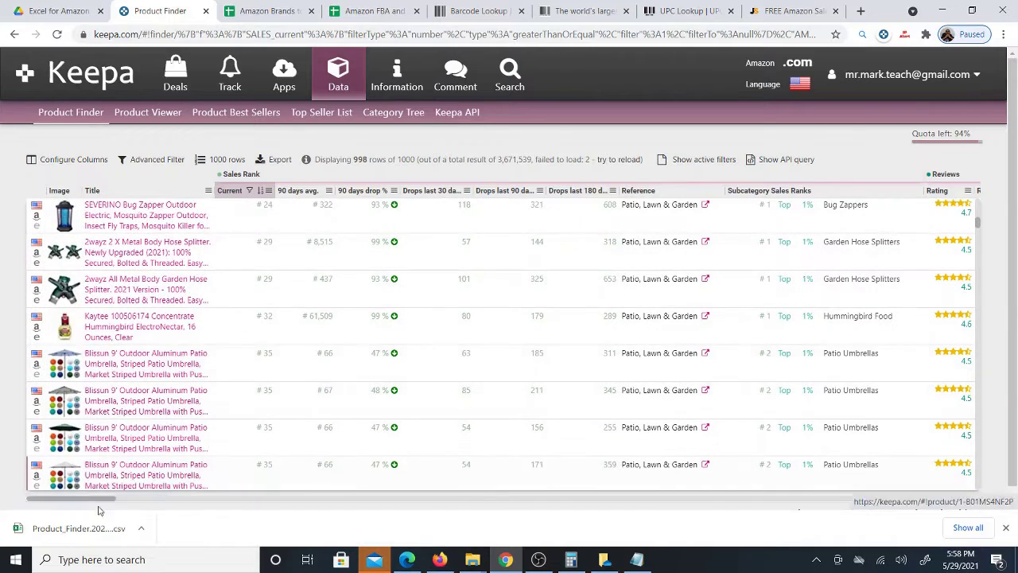
click(80, 528)
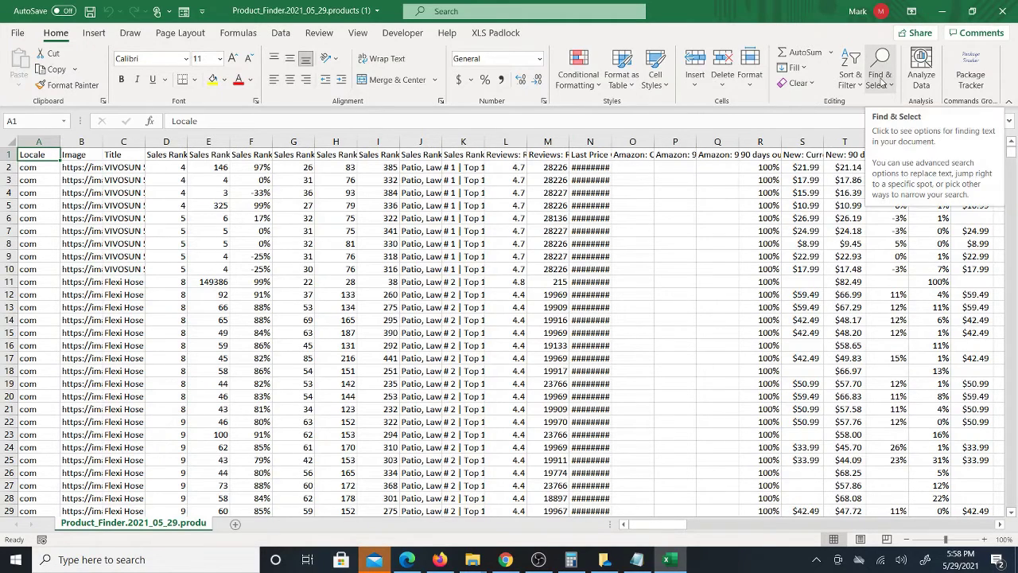
- Find the "brand" header in the exported product sheet and widen the Brand column
click(886, 84)
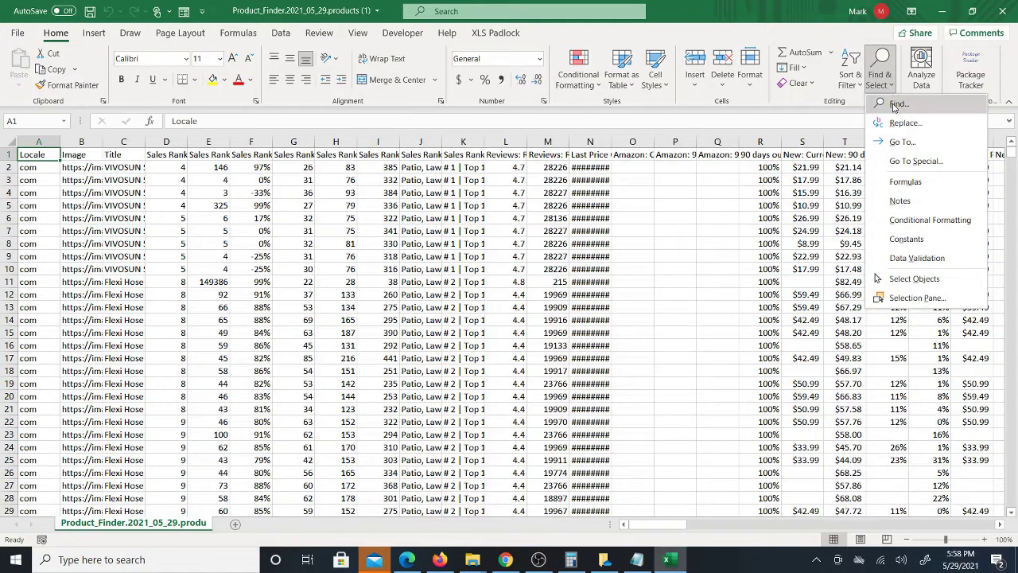
click(897, 104)
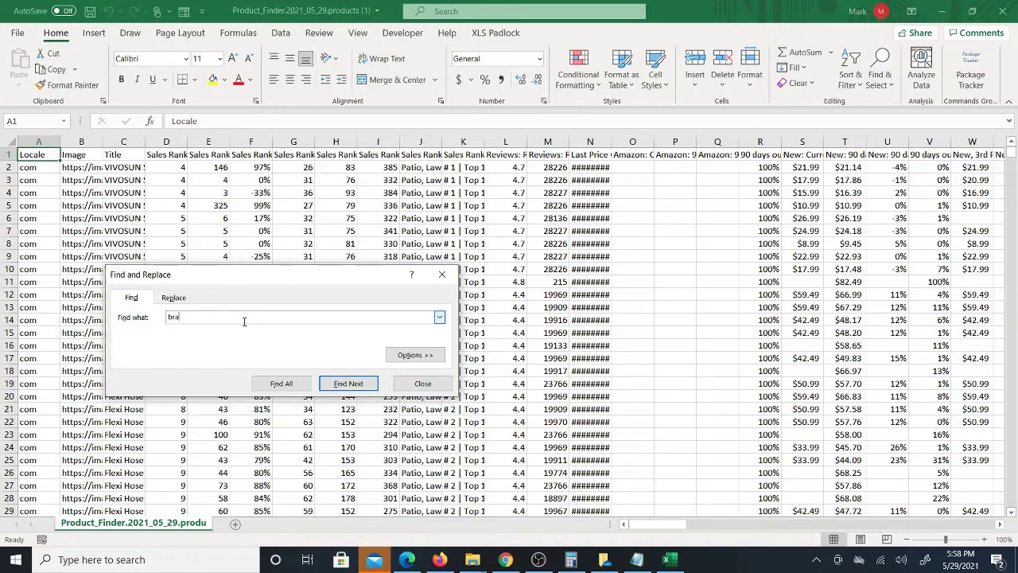
click(347, 384)
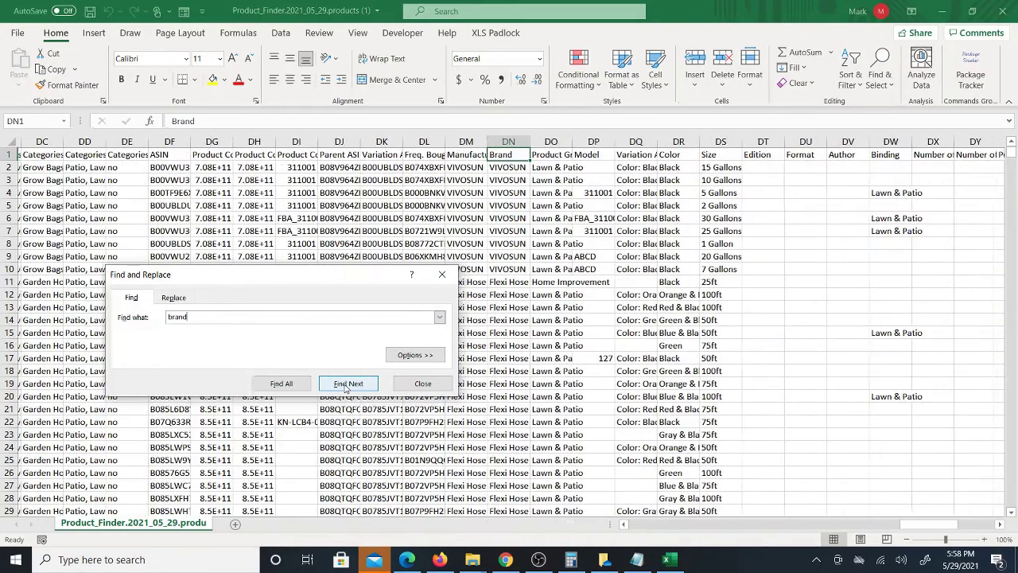
click(423, 383)
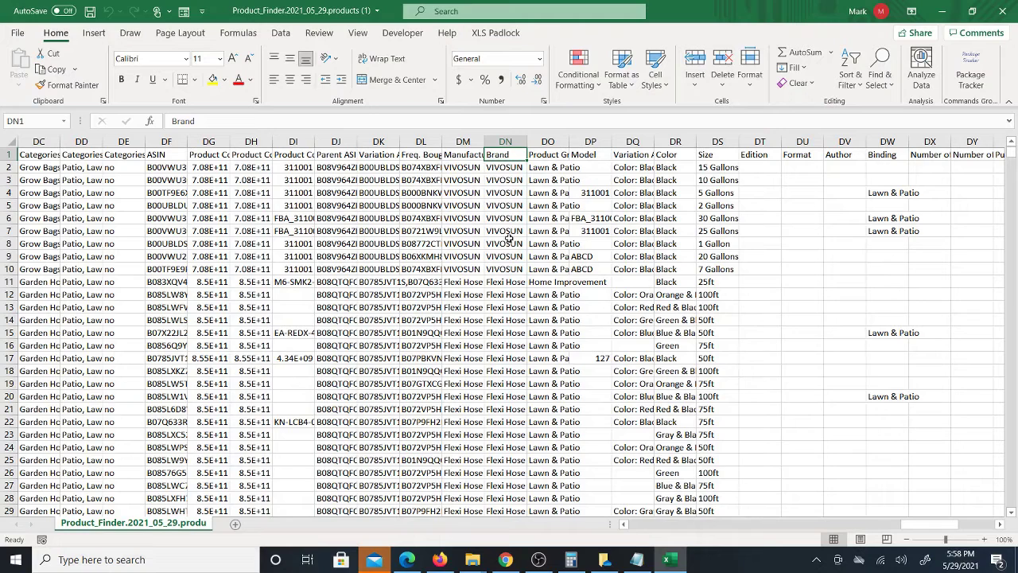
drag(527, 141, 618, 142)
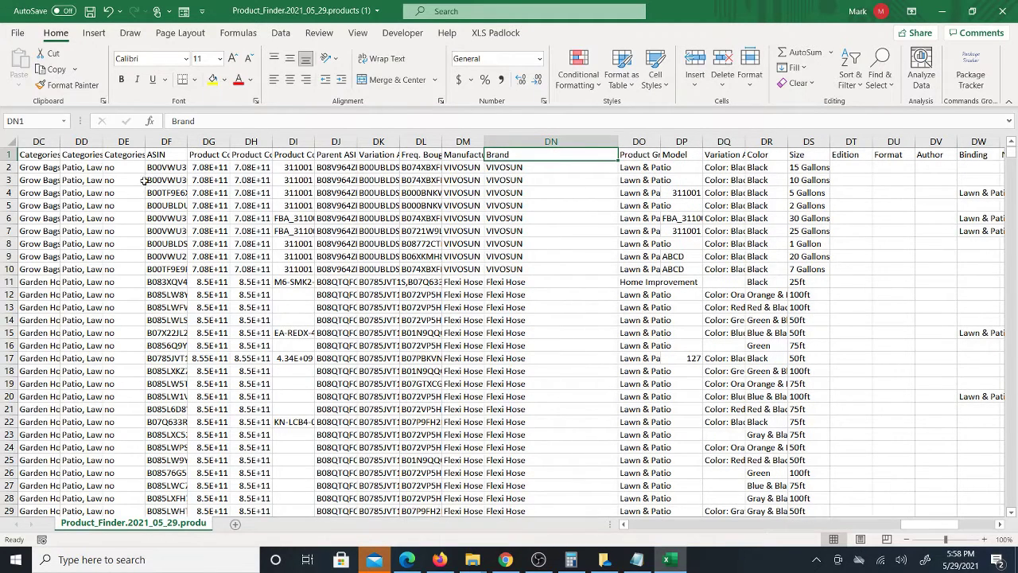
- Copy the entire Brand column DN from the exported product sheet
click(519, 141)
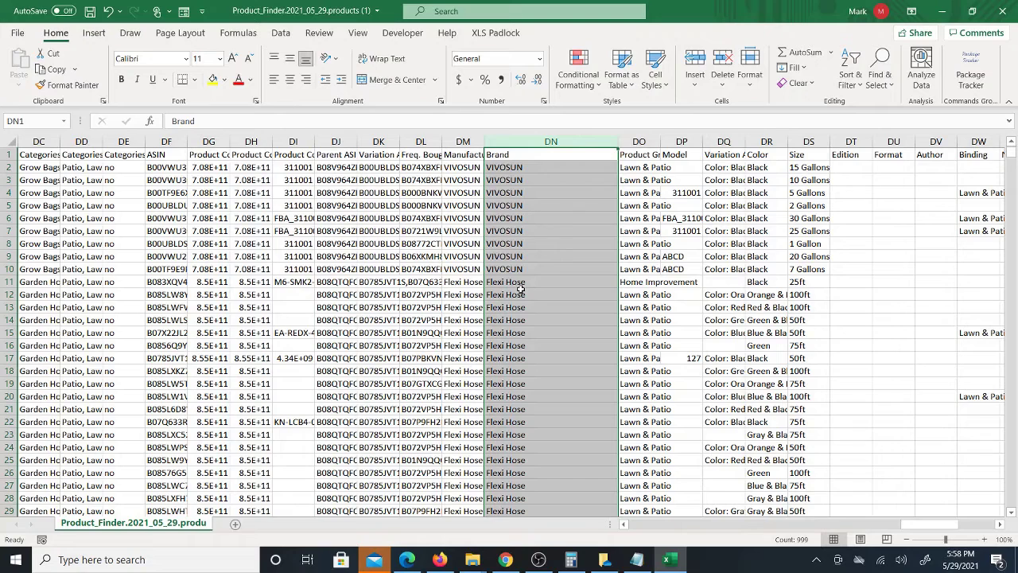
right_click(527, 142)
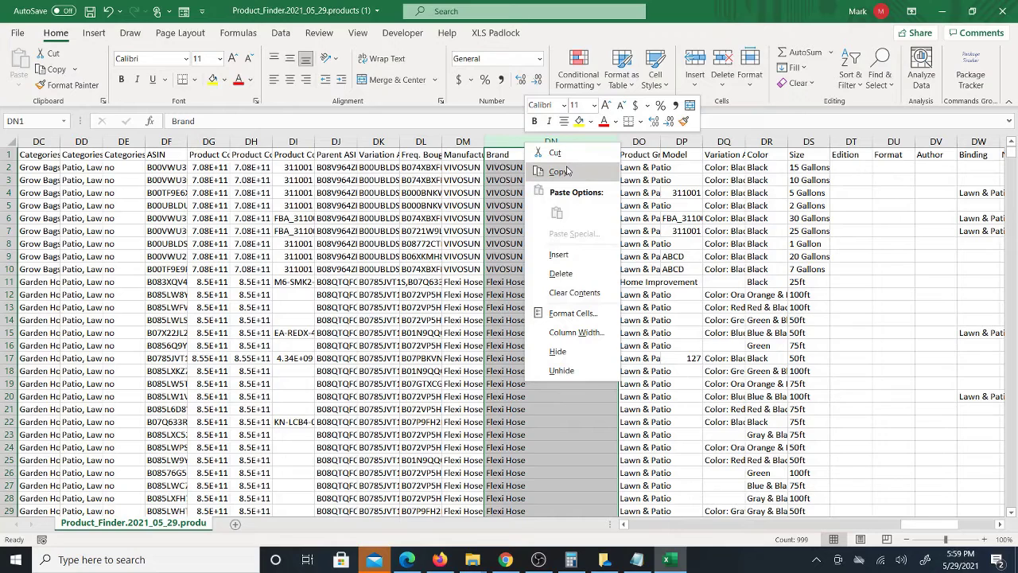
click(504, 155)
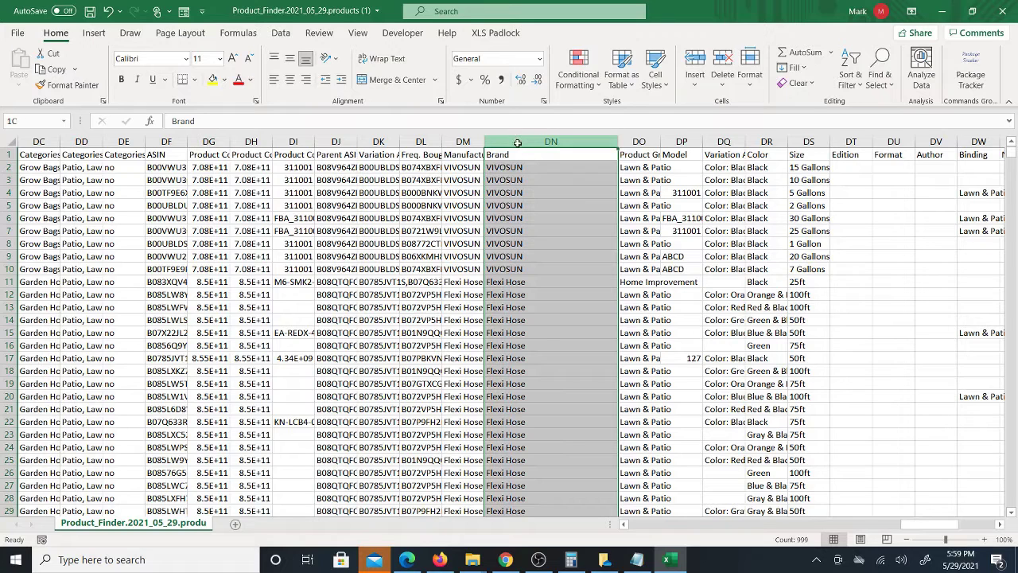
right_click(576, 141)
click(596, 171)
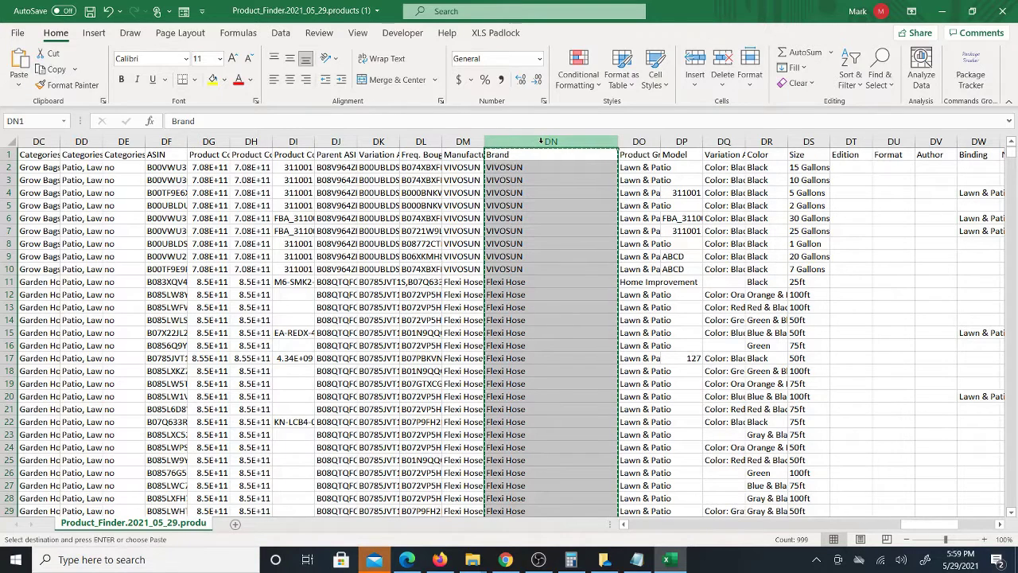
right_click(549, 144)
key(Escape)
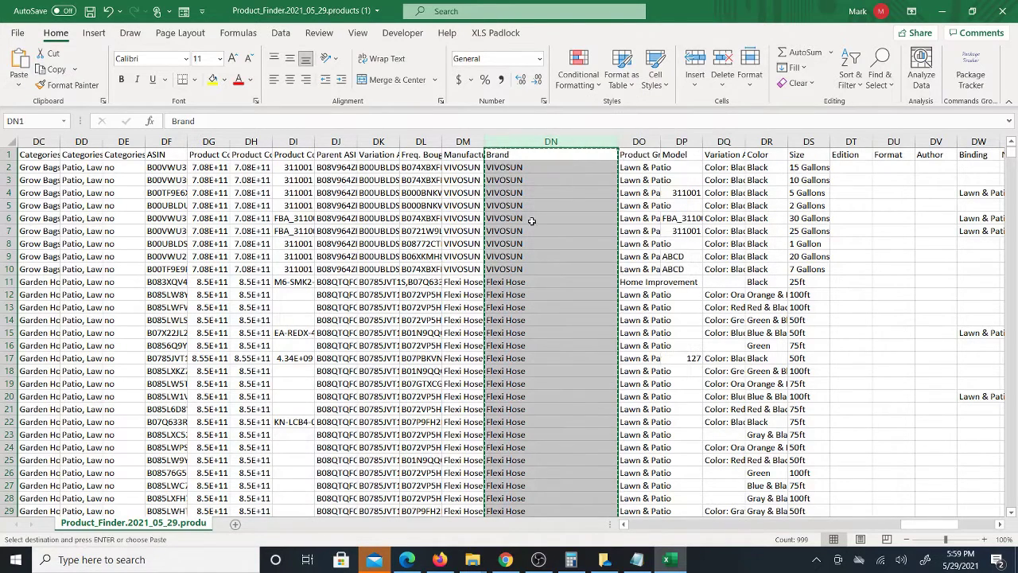
- Add a new sheet, paste the copied Brand column starting at A1, and narrow column A
click(237, 524)
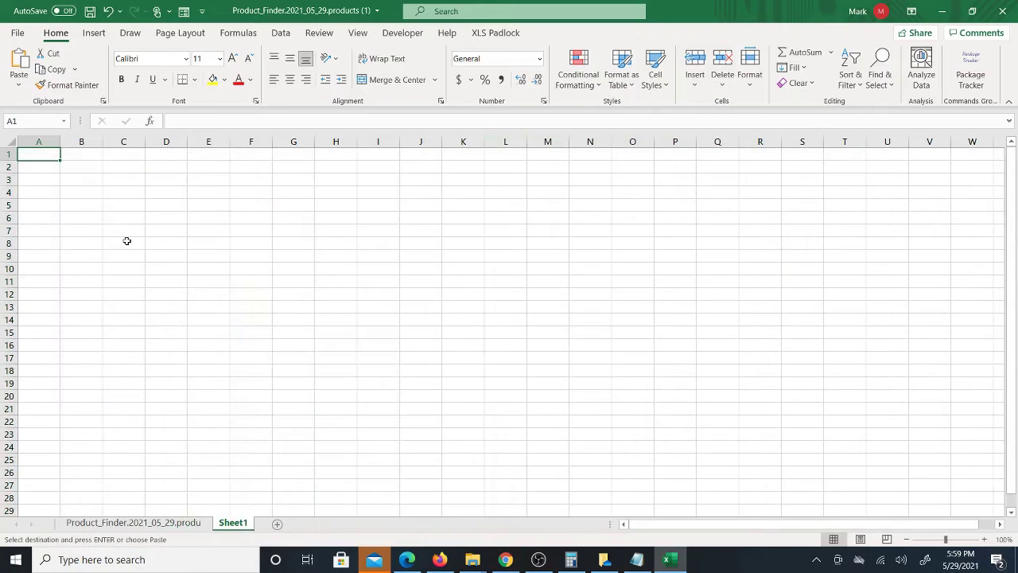
right_click(52, 156)
click(79, 215)
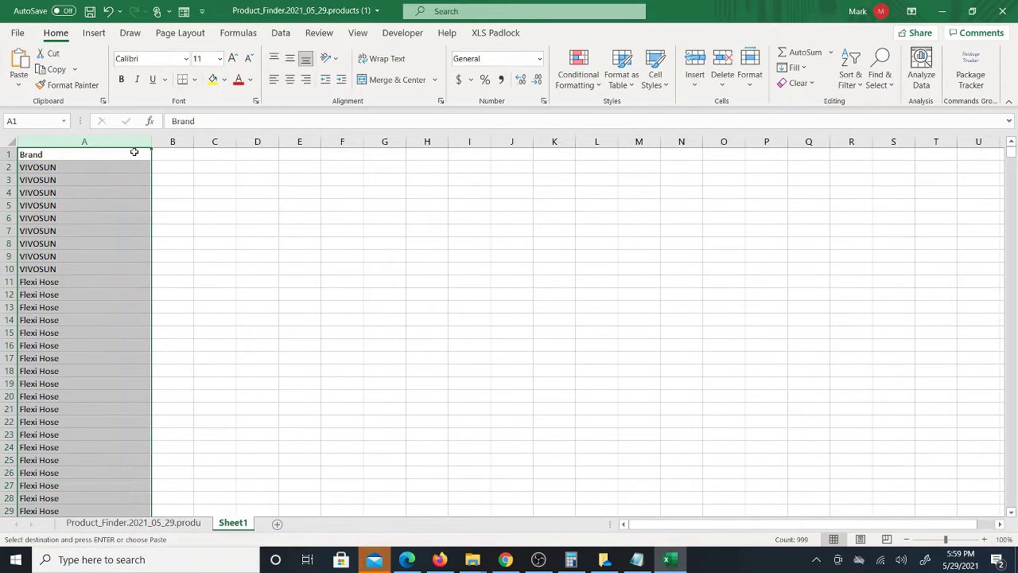
drag(149, 143, 96, 150)
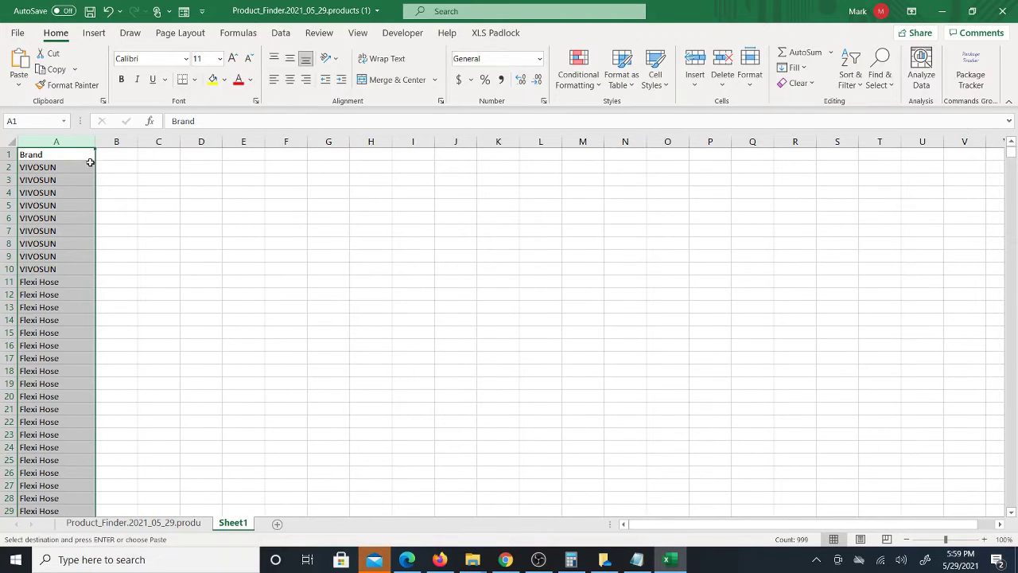
- Remove the duplicate brand values from column A of Sheet1
click(280, 36)
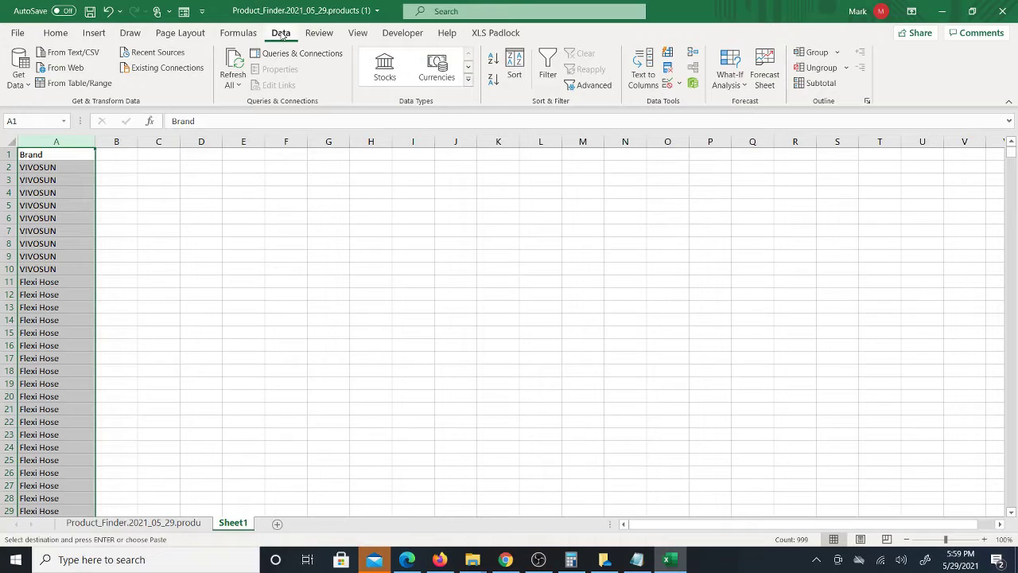
click(668, 72)
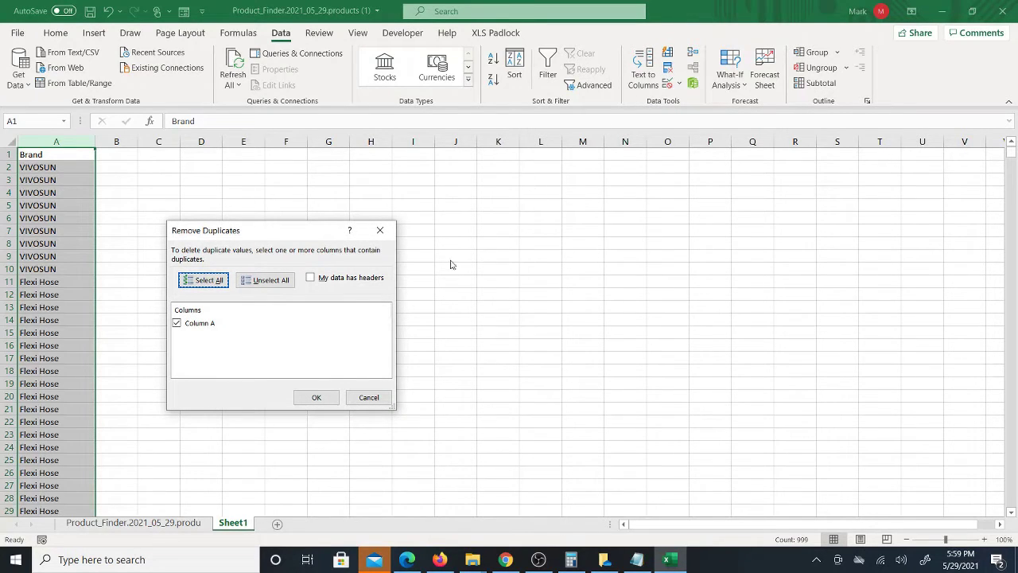
click(316, 397)
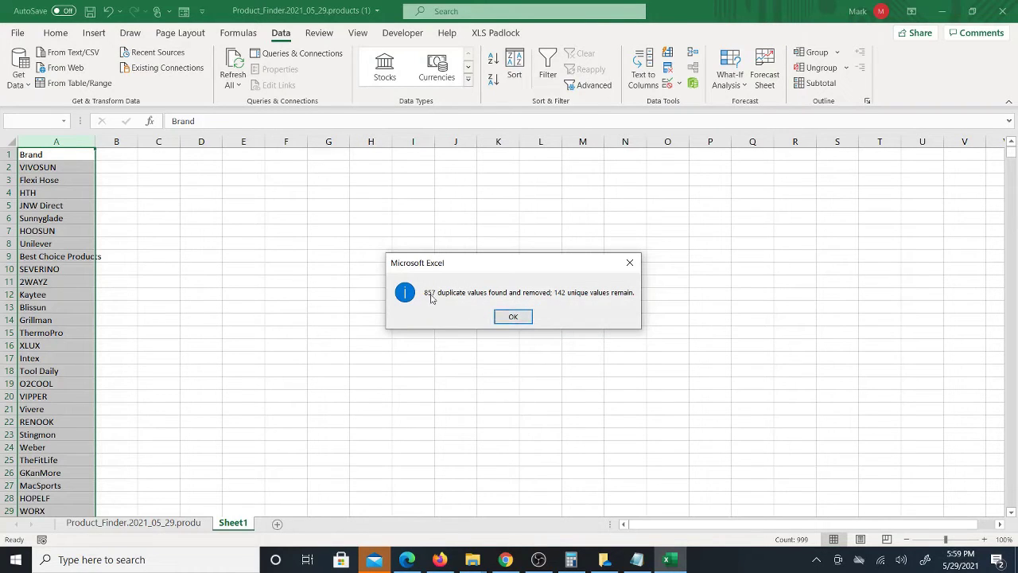
click(518, 317)
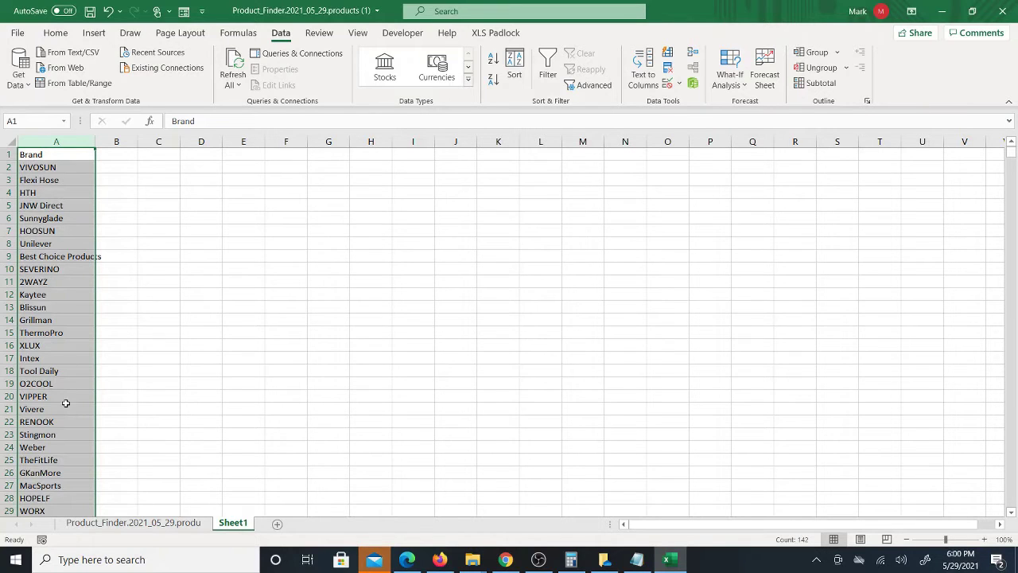
- Review the deduplicated brand list and widen column A to accommodate the longest brand names
scroll(65, 403, down, 9)
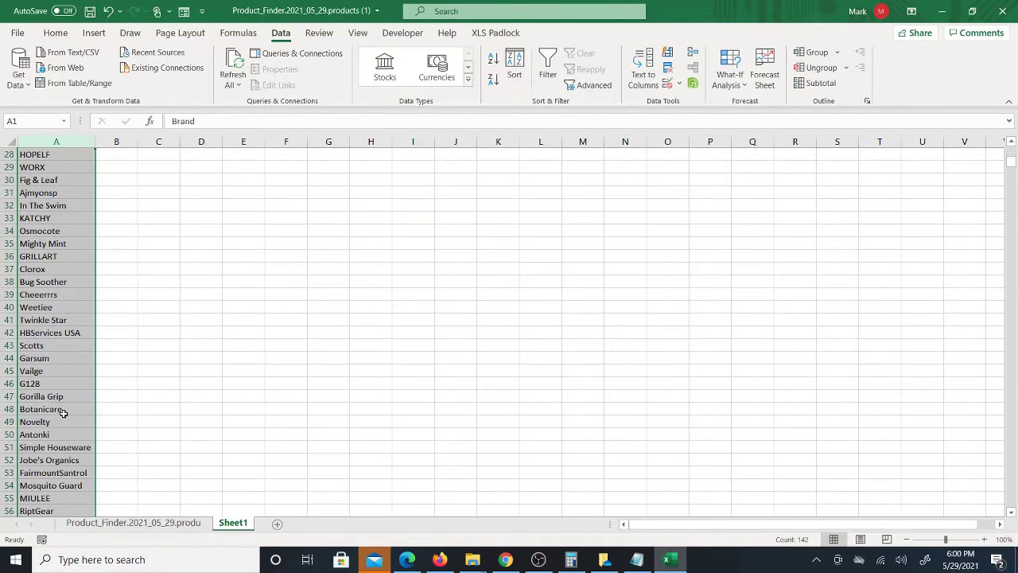
scroll(63, 413, down, 14)
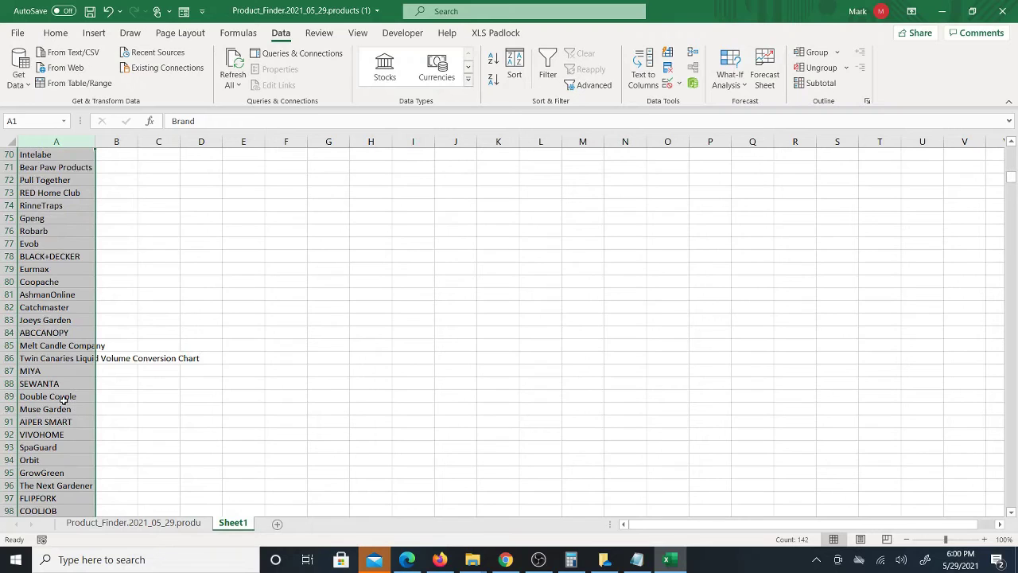
scroll(63, 401, down, 3)
drag(96, 141, 197, 144)
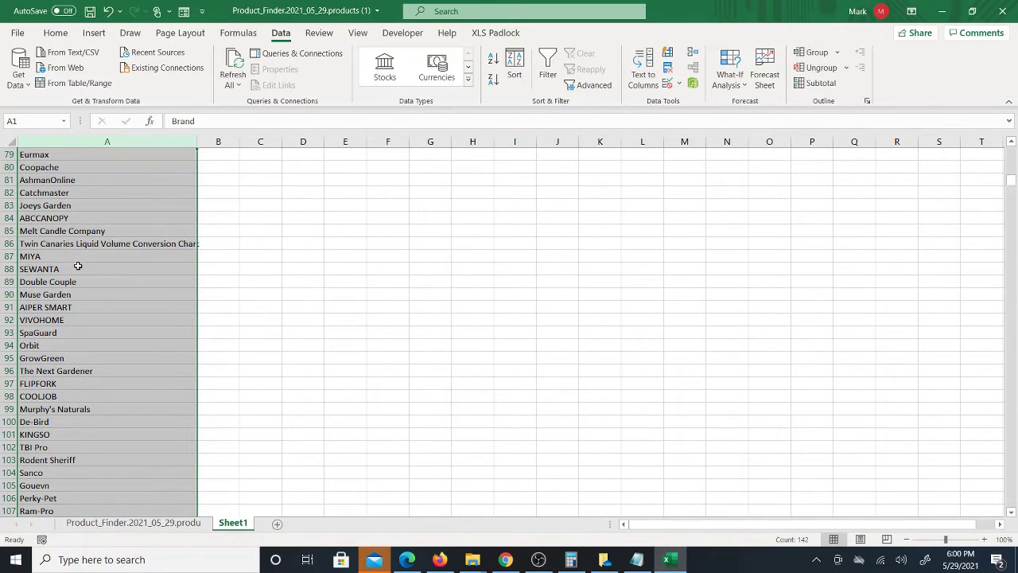
scroll(87, 279, up, 8)
drag(1010, 176, 1010, 149)
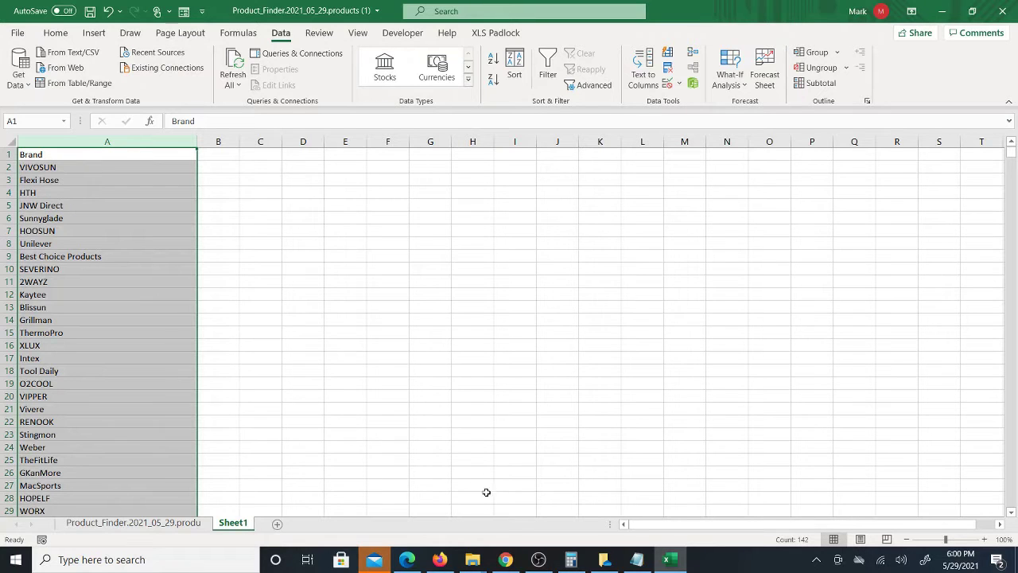
- Switch to Keepa in Chrome, load page 2 of the product results, and return to the Excel workbook
click(505, 559)
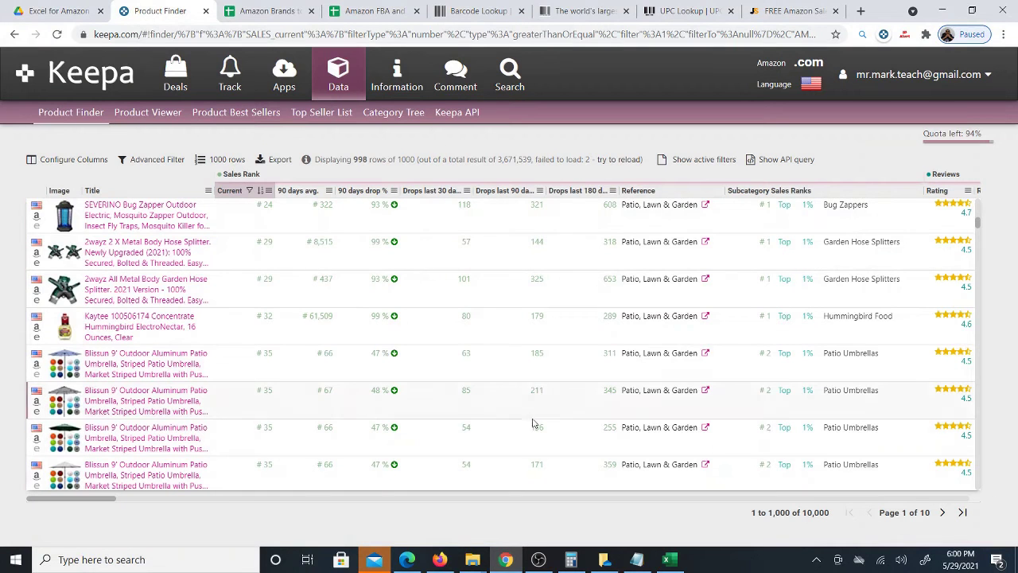
click(941, 512)
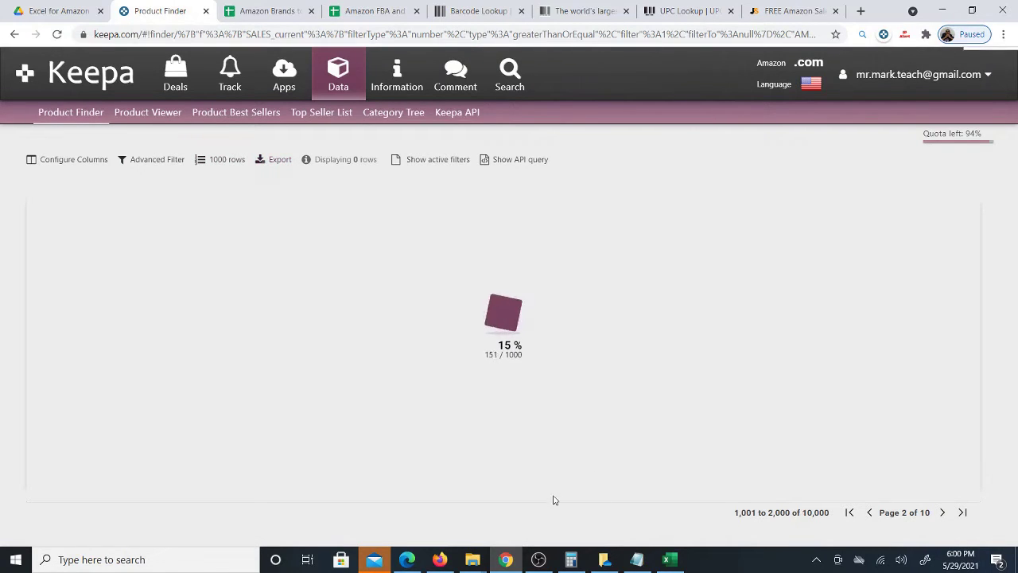
click(670, 559)
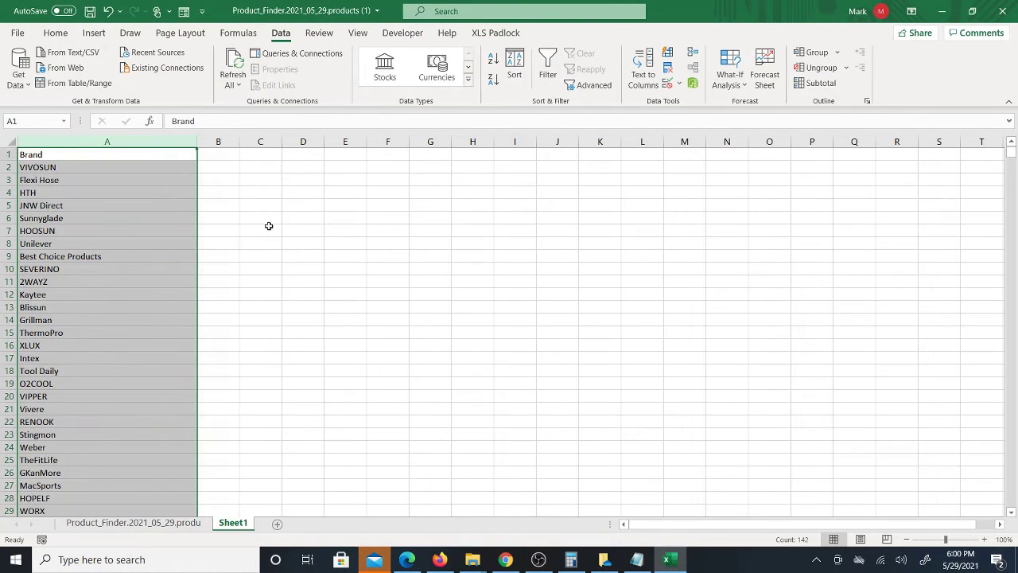
- Delete row 1 containing the Brand header from Sheet1
click(38, 155)
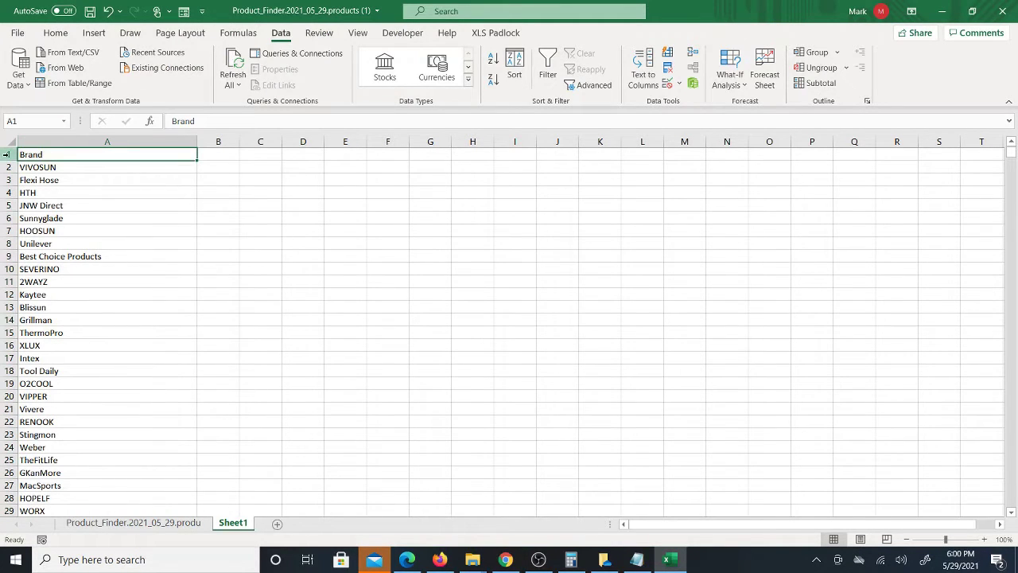
right_click(8, 154)
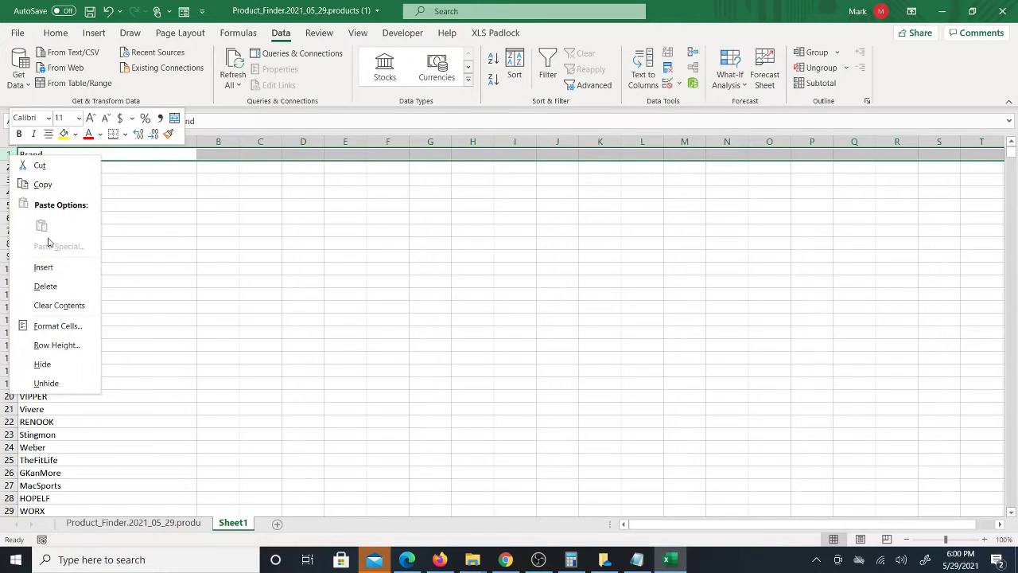
click(46, 287)
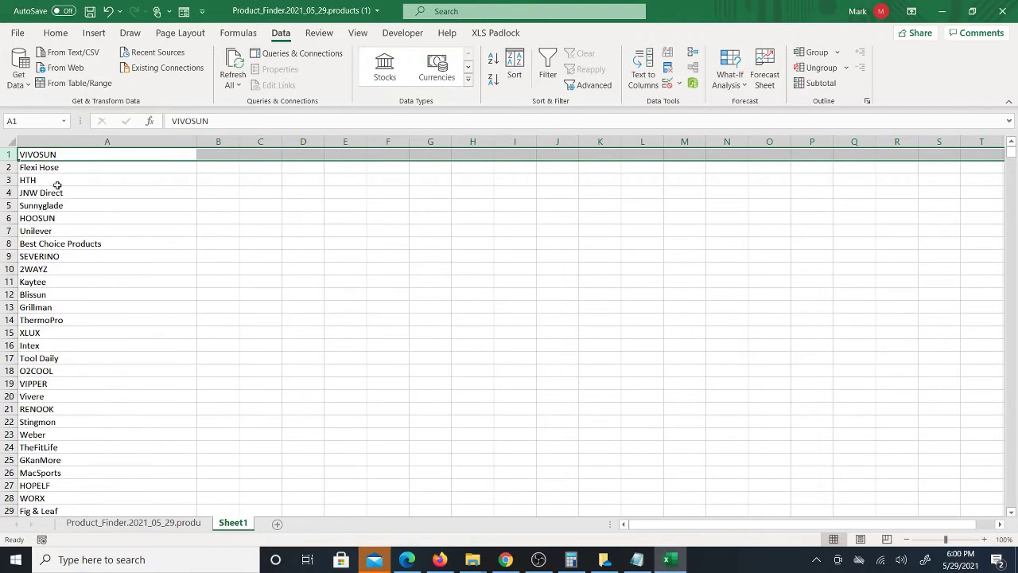
- Copy the brand list in column A and paste it as values only from B3 in the Amazon Brands to Suppliers Google Sheet
click(48, 143)
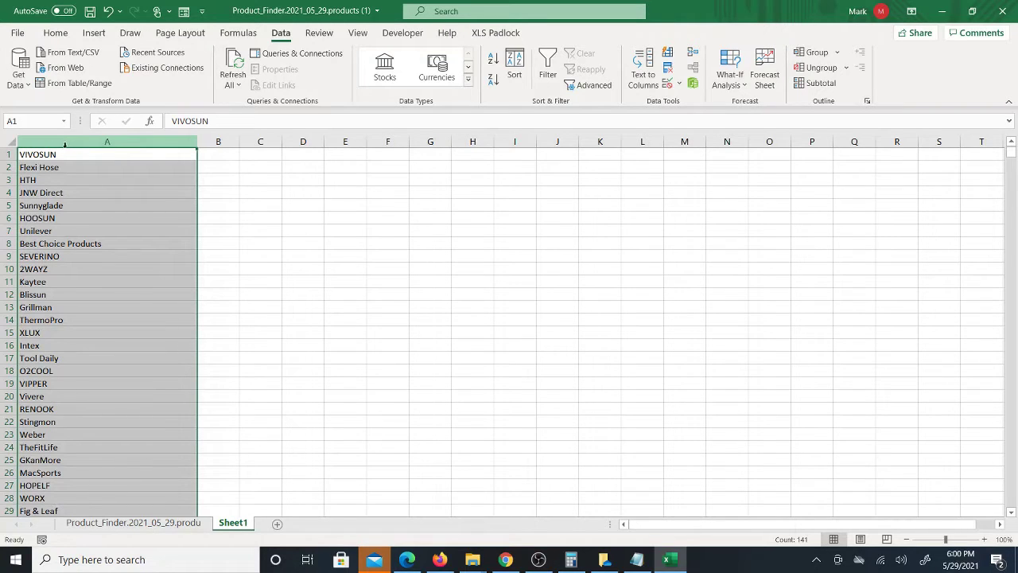
right_click(65, 146)
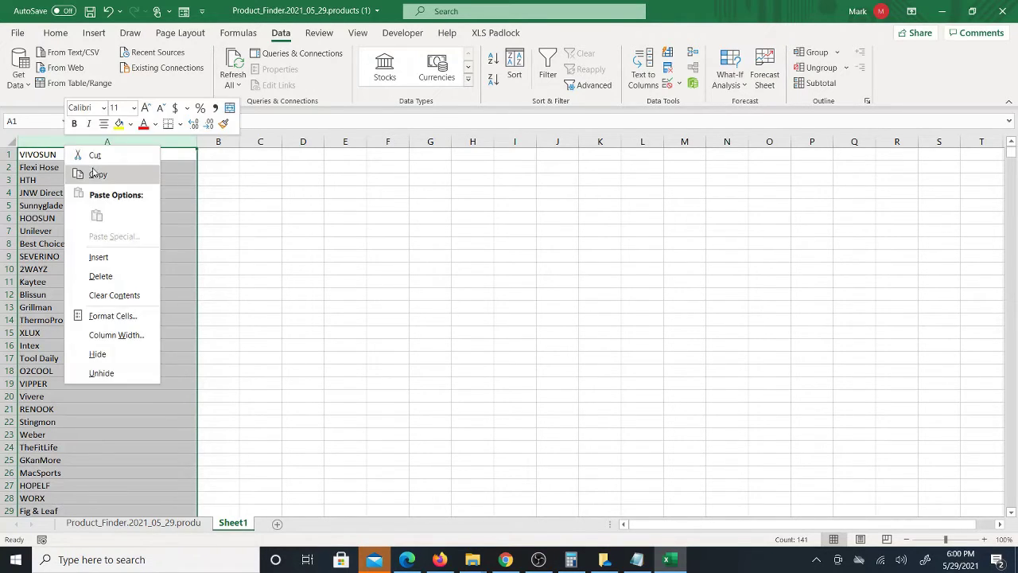
click(93, 173)
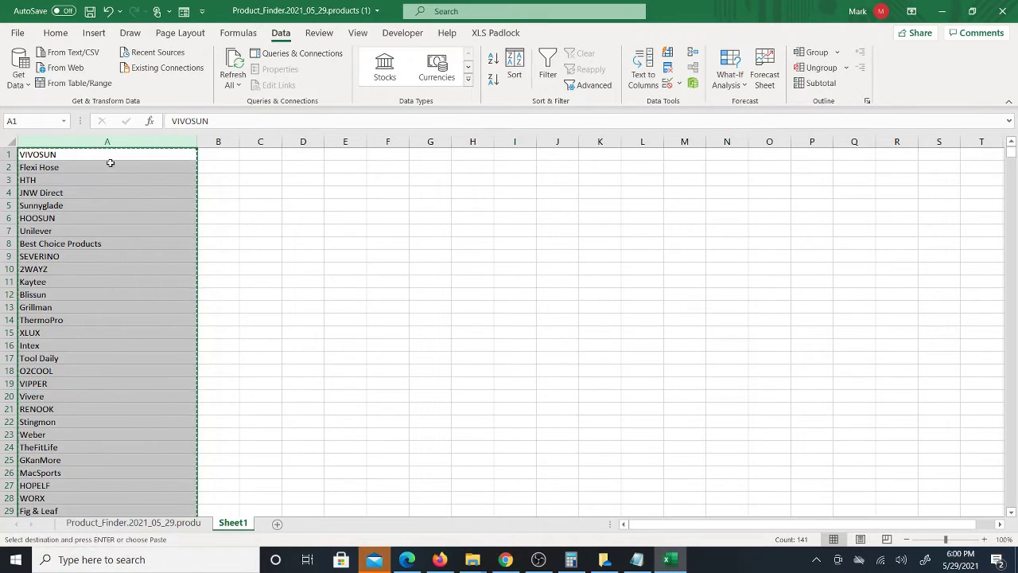
click(504, 557)
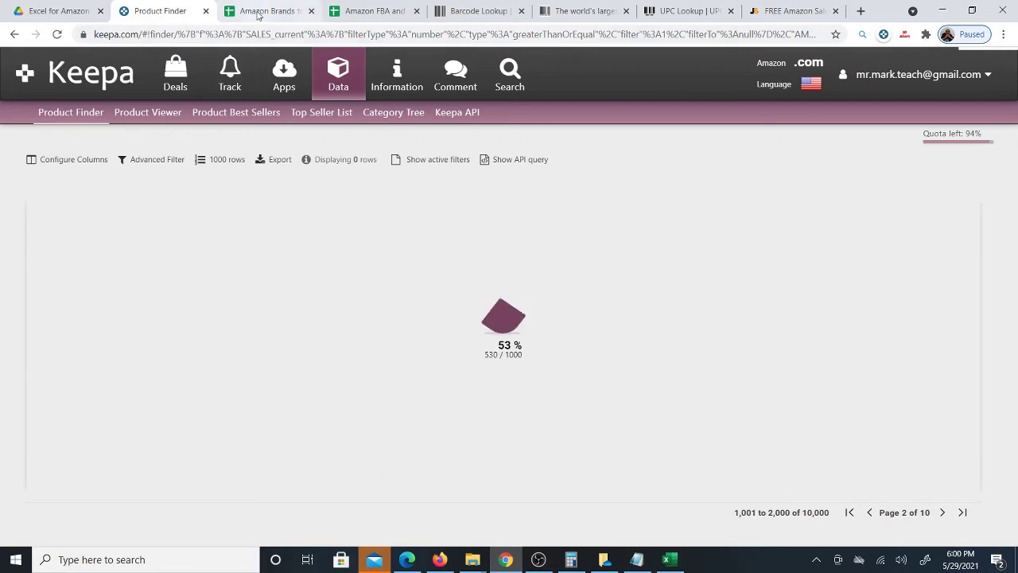
click(259, 13)
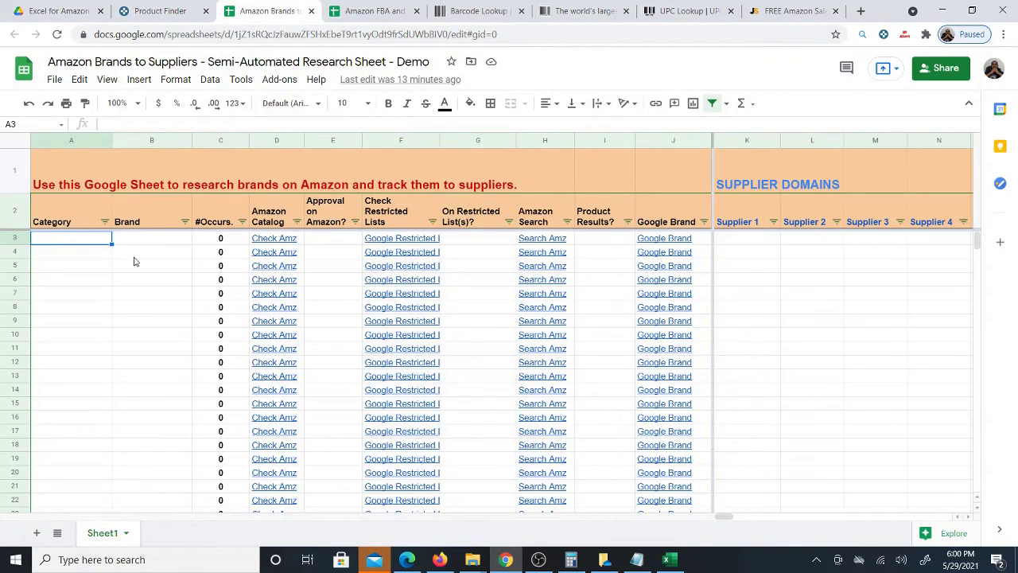
click(155, 241)
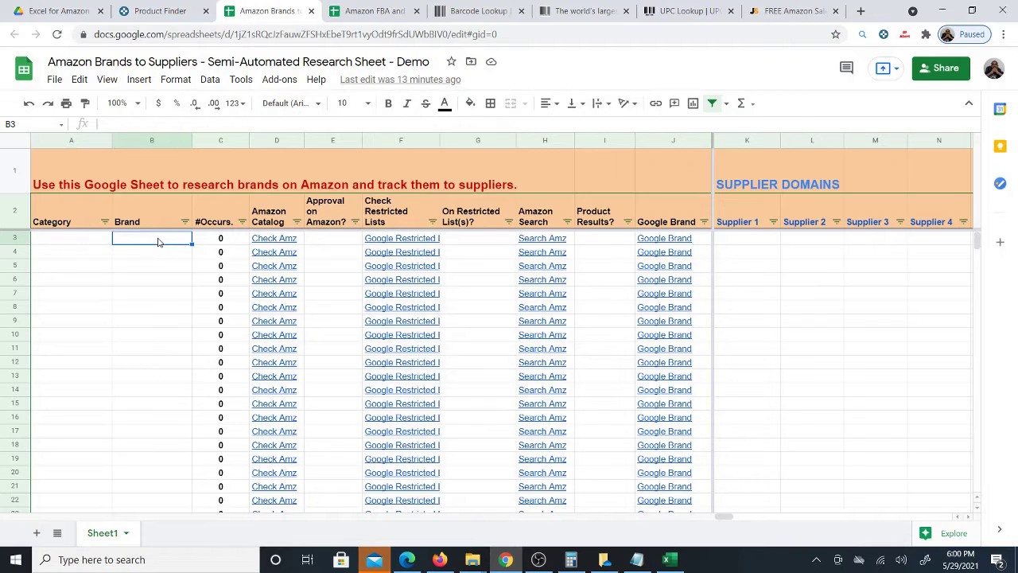
right_click(157, 242)
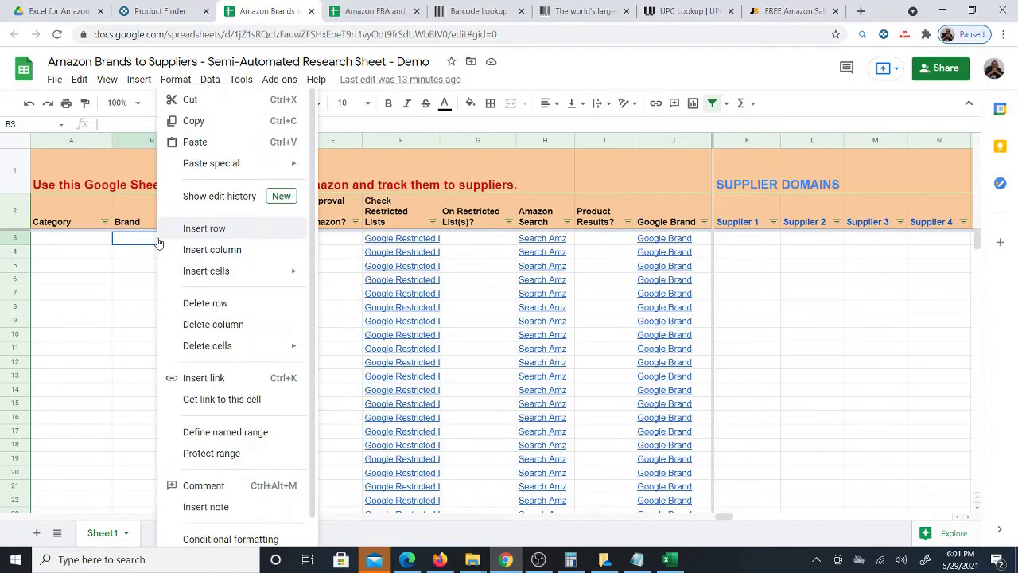
mouse_move(247, 164)
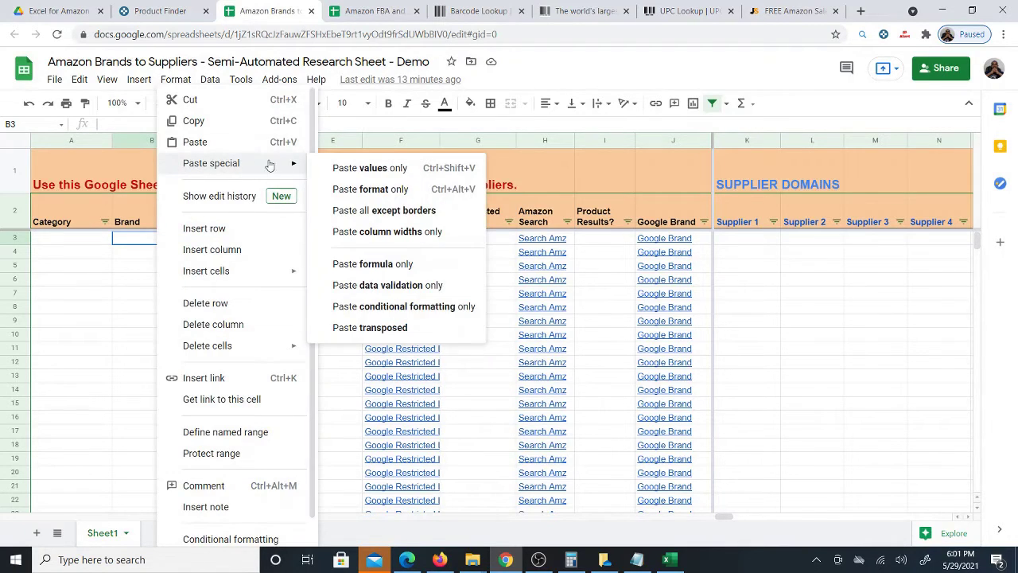
click(350, 169)
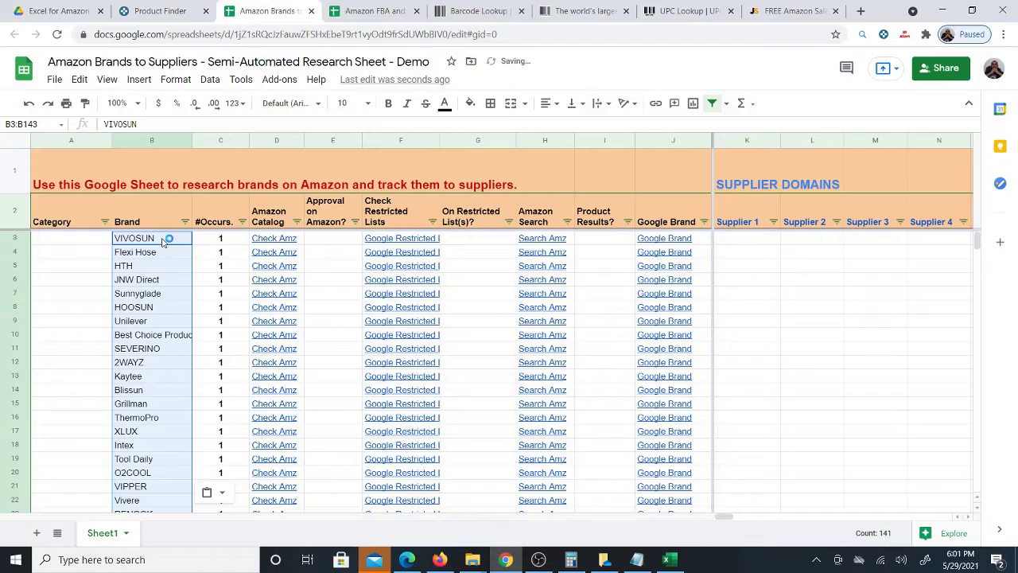
- Enter "Lawn Patio and Garden" as the category in A3 and widen the Category column to fit it
click(89, 243)
text(Lawn Patio a)
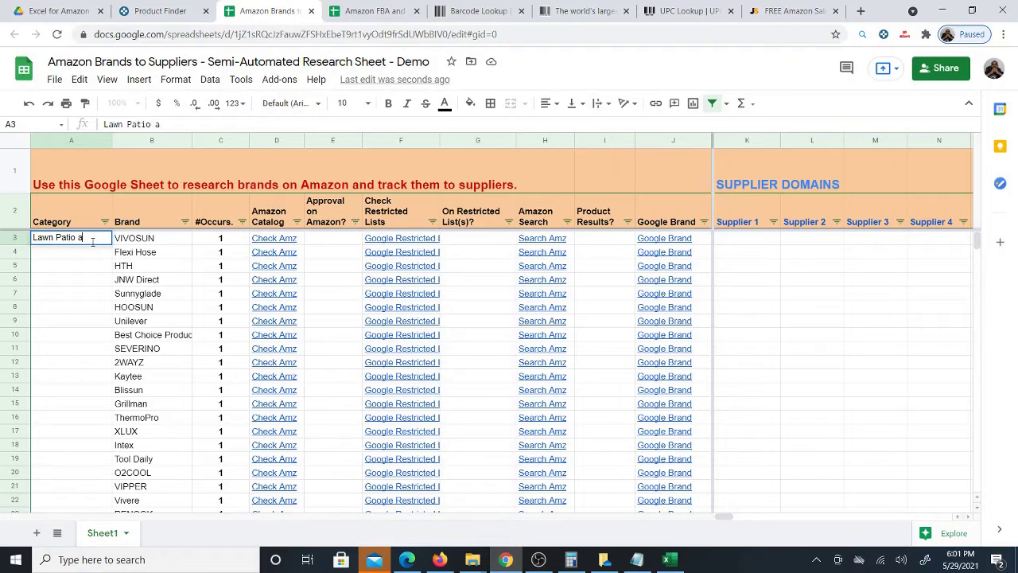
text(nd Garde)
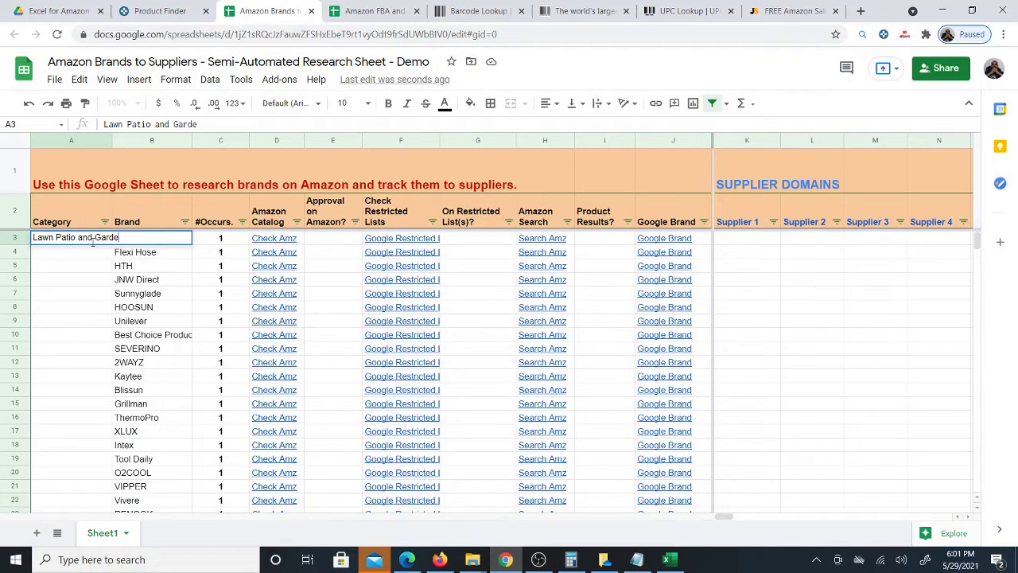
text(n)
key(Return)
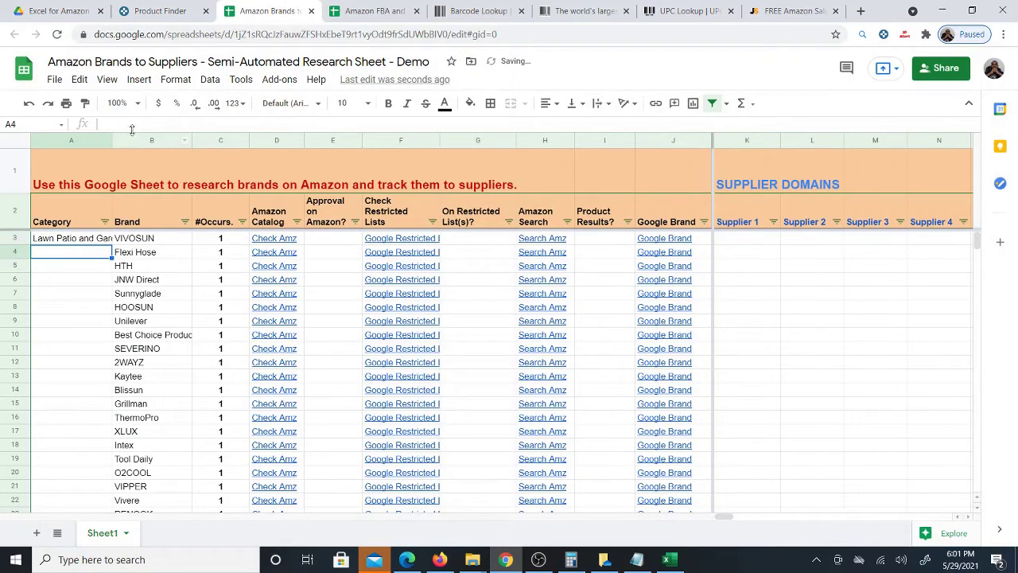
drag(112, 141, 139, 141)
click(95, 238)
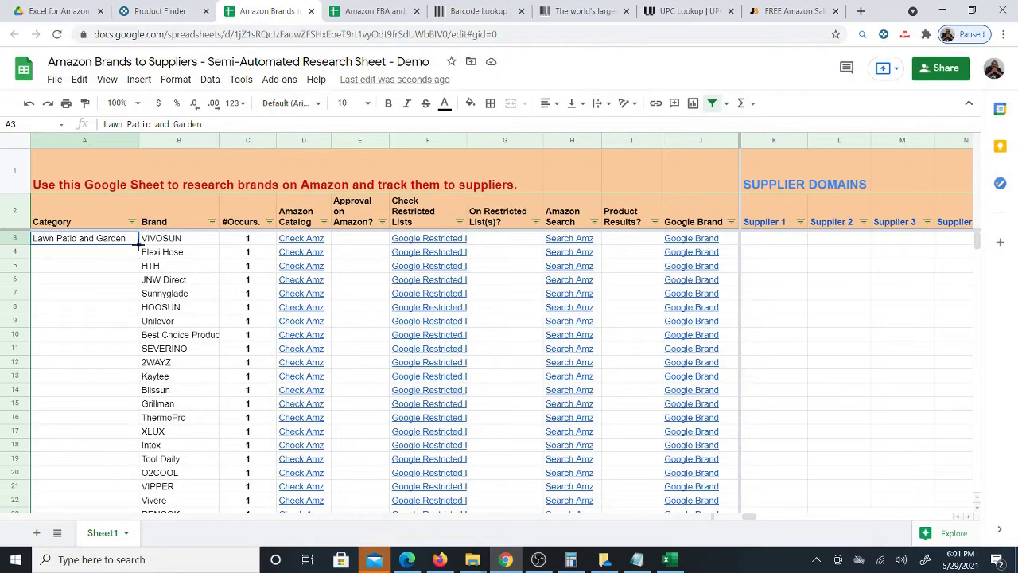
- Fill the category from A3 down column A alongside every listed brand
double_click(139, 246)
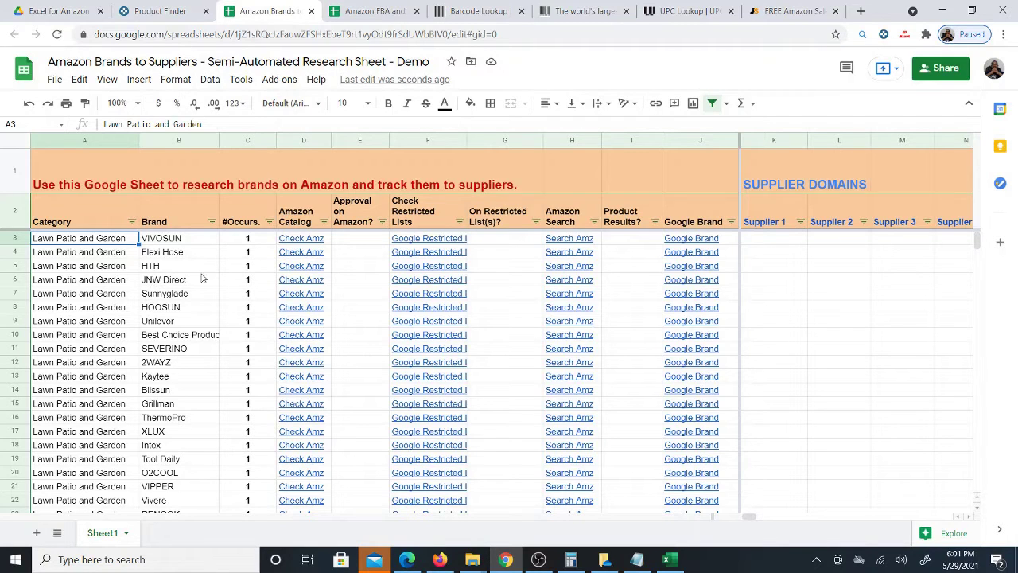
scroll(170, 281, down, 3)
scroll(170, 281, down, 7)
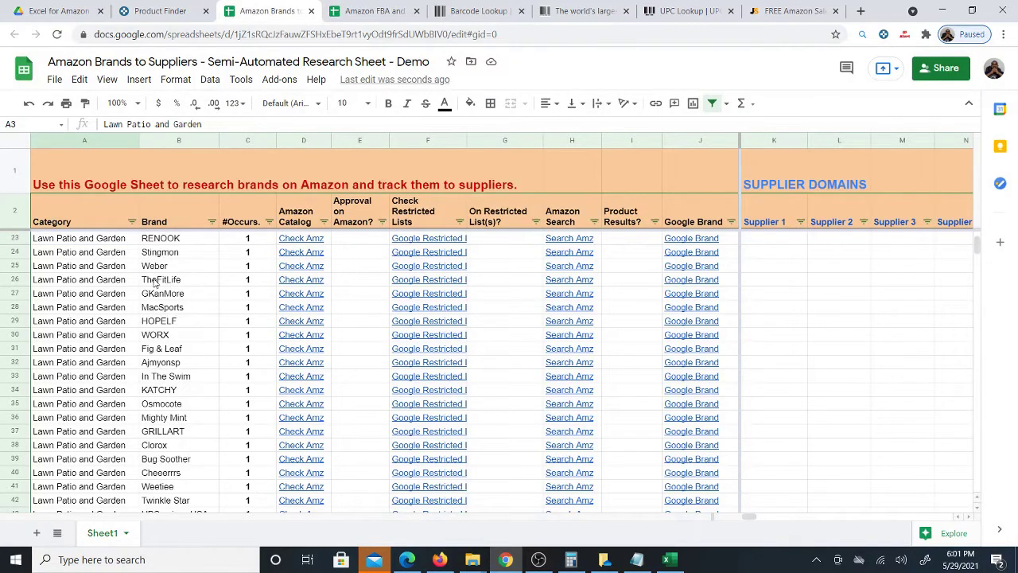
scroll(167, 280, down, 18)
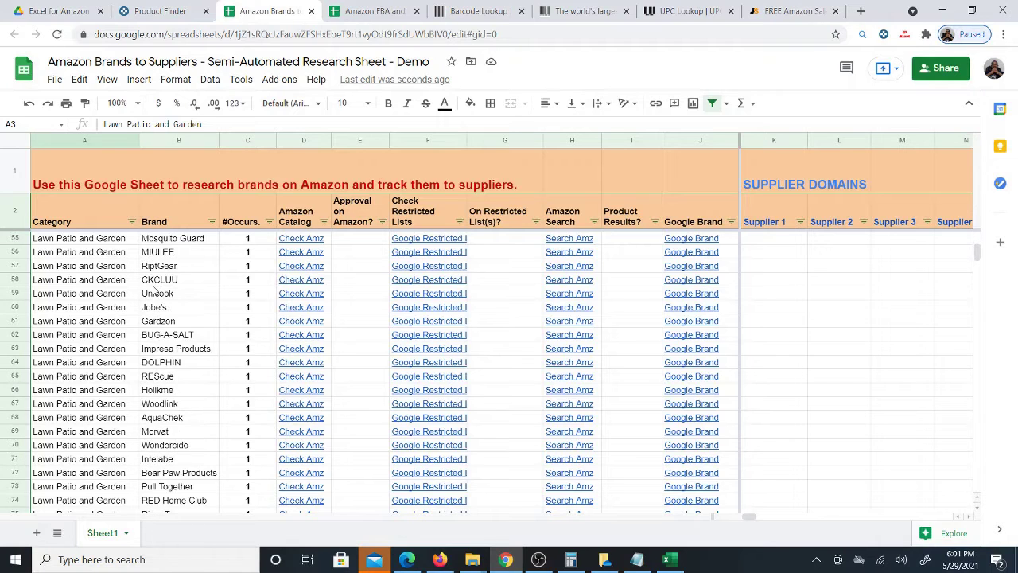
scroll(171, 374, down, 7)
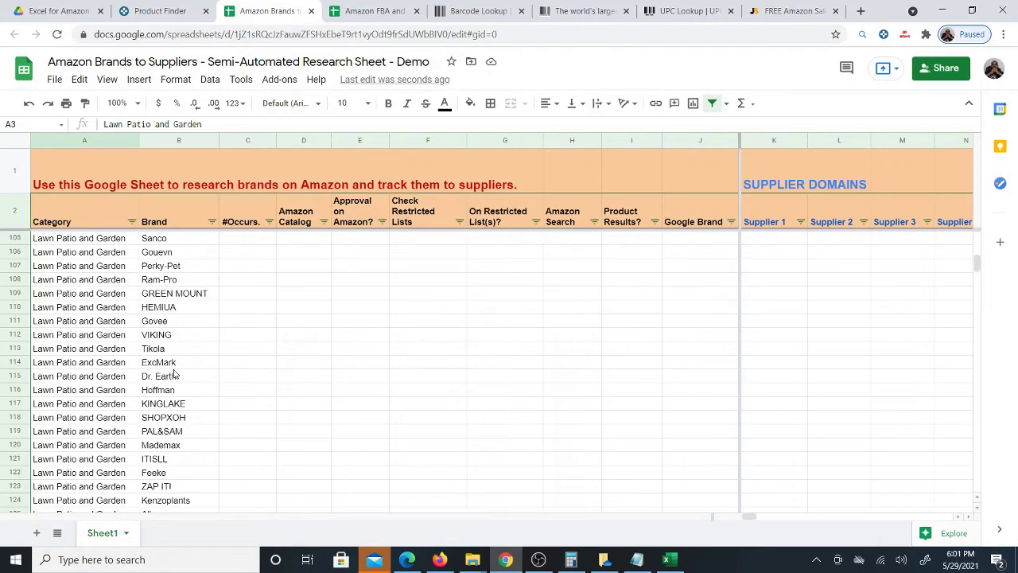
- Fill the formulas and lookup links in C102:J103 down through the remaining brand rows
scroll(175, 374, up, 4)
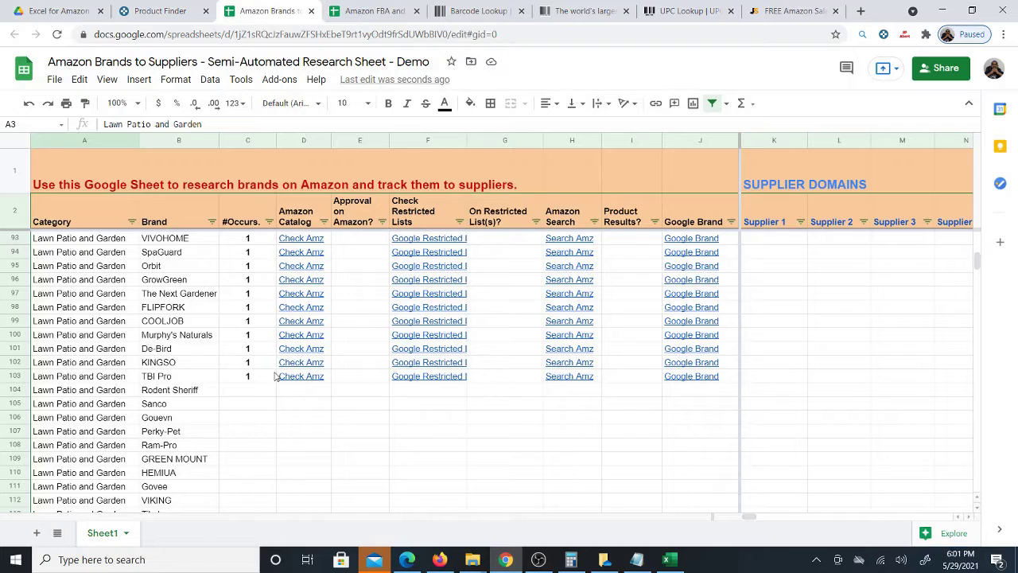
drag(266, 364, 703, 380)
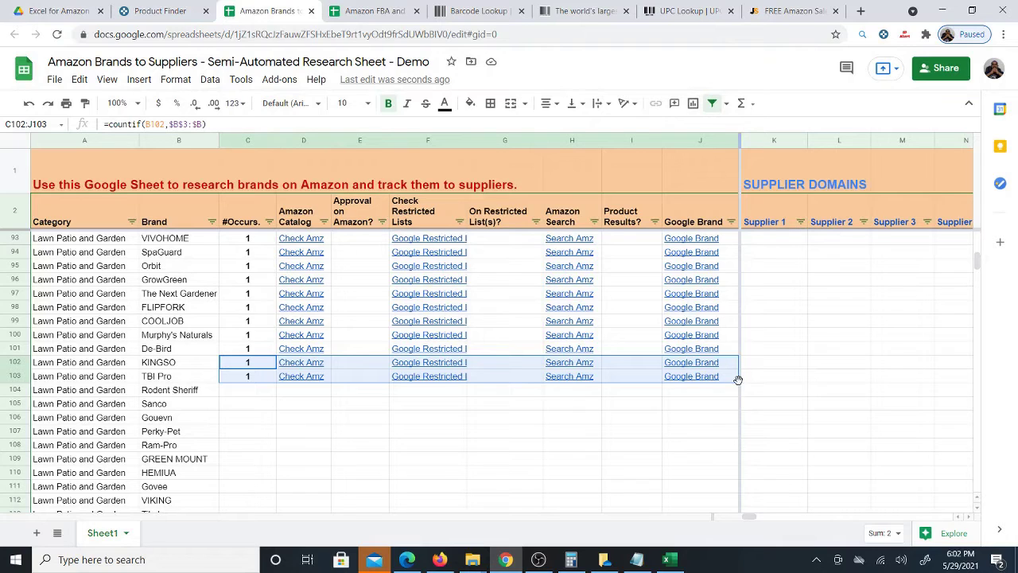
double_click(736, 381)
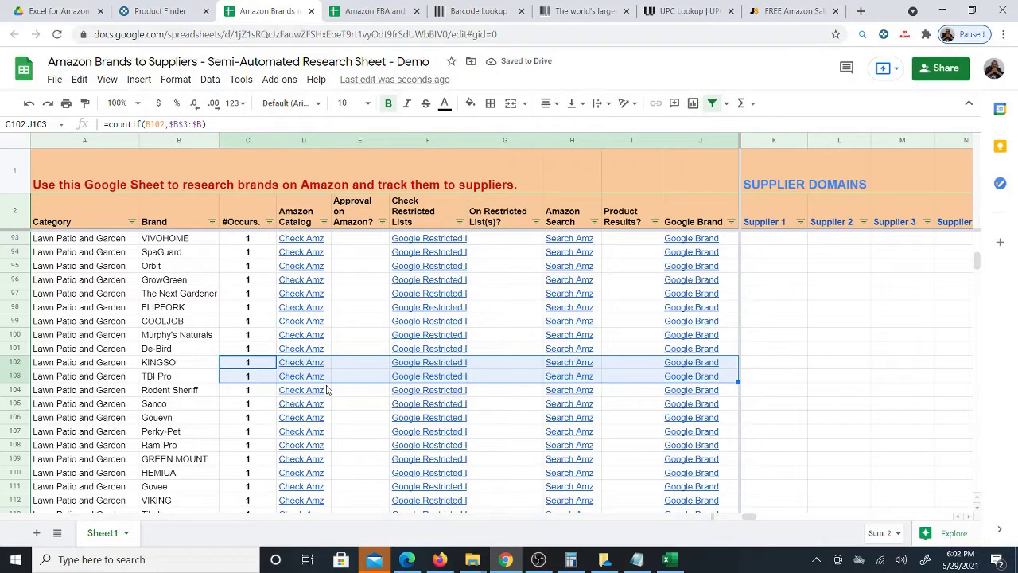
scroll(334, 415, down, 3)
scroll(335, 415, up, 4)
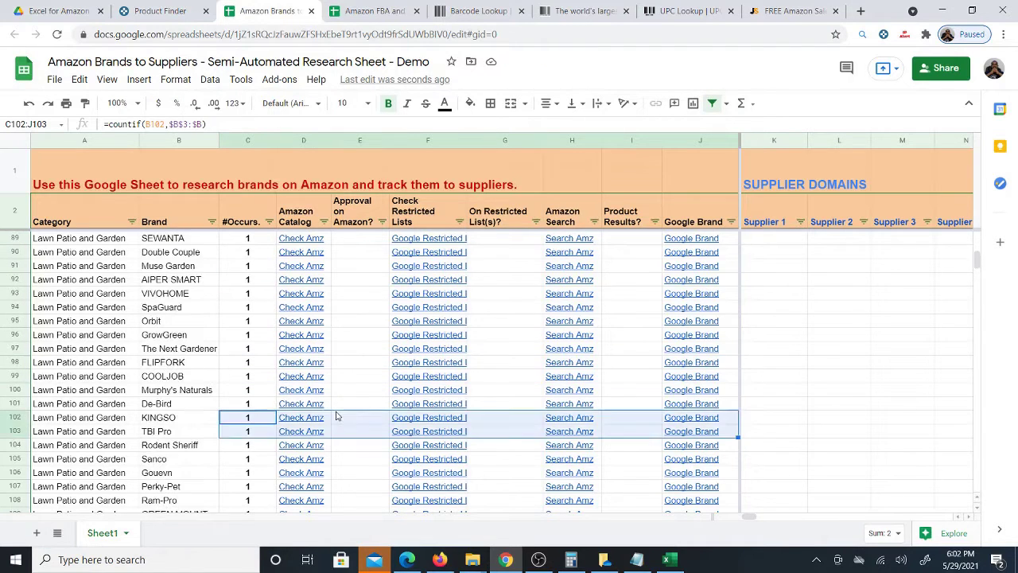
- Look through the Brand column from row 3 down to about row 58 for brands to research
scroll(336, 415, up, 15)
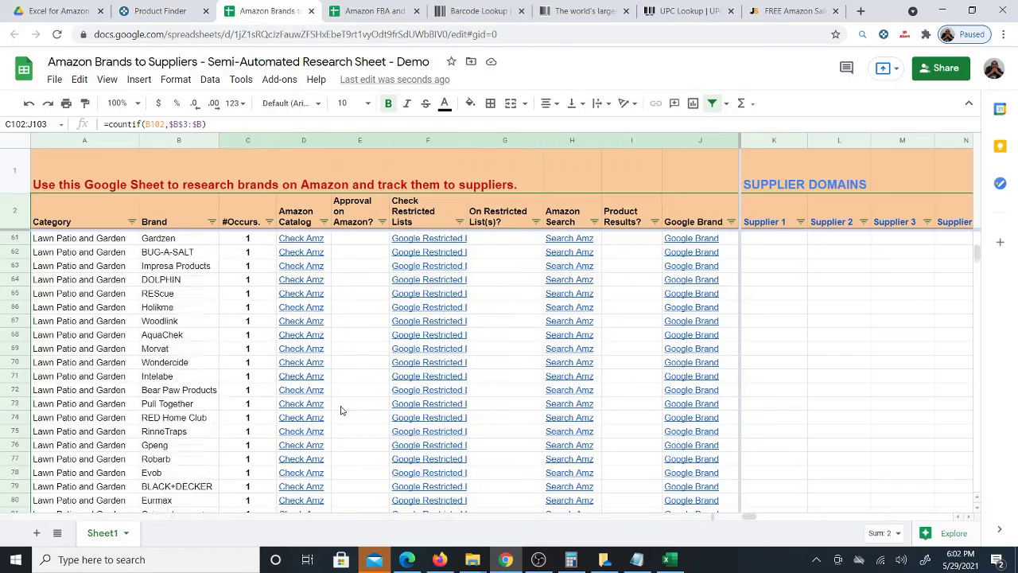
scroll(341, 410, up, 10)
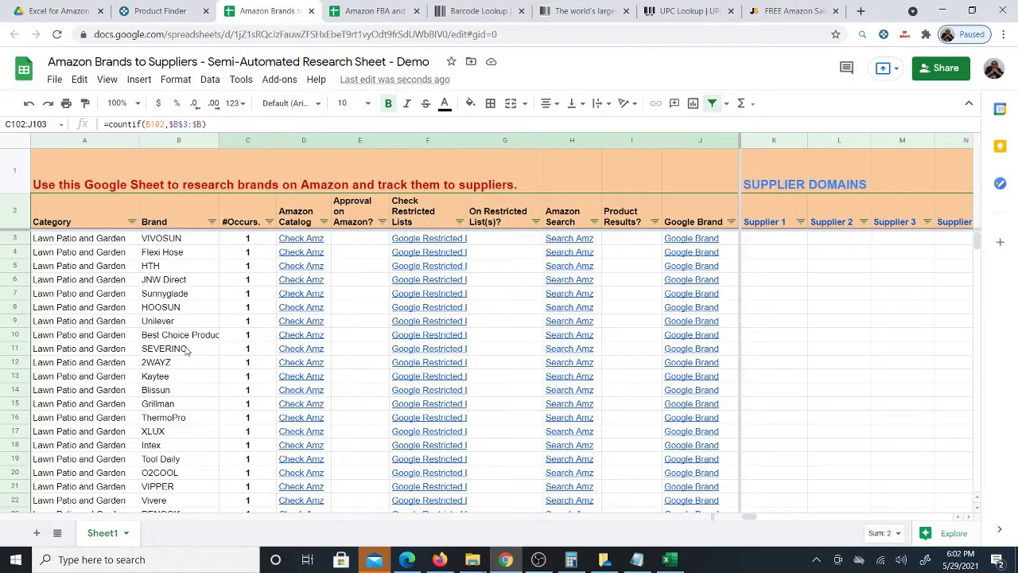
click(166, 241)
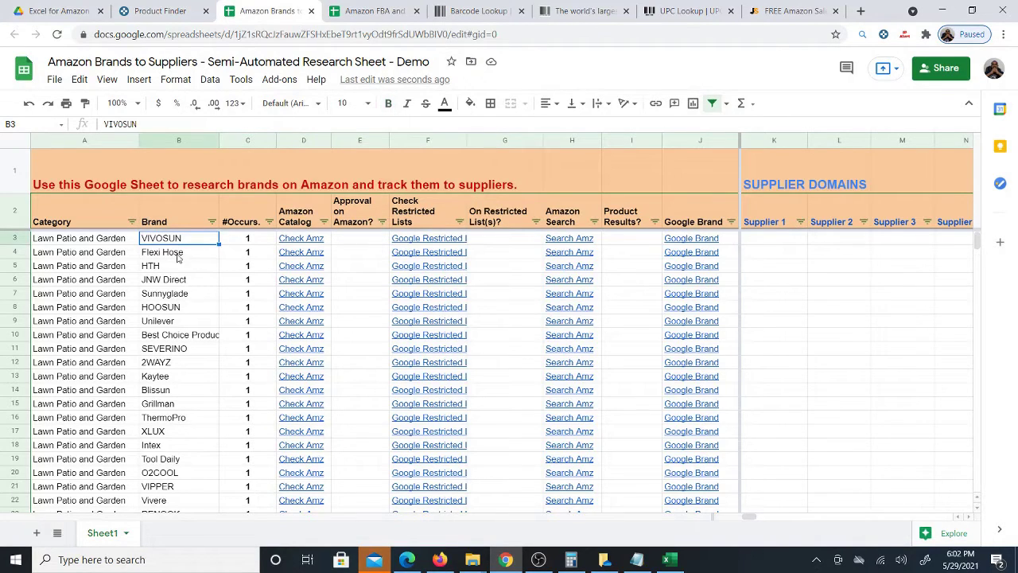
click(178, 254)
click(179, 294)
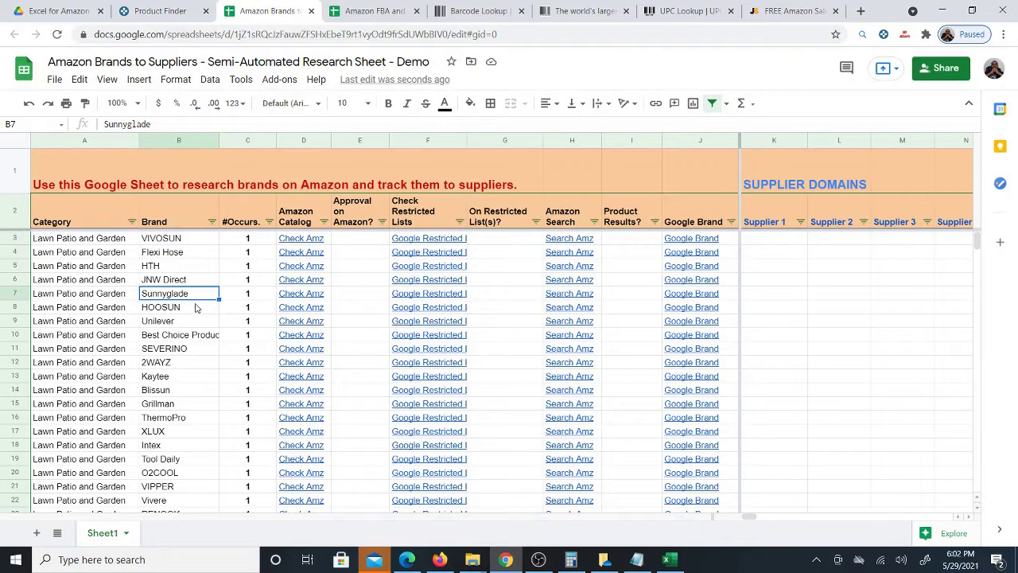
scroll(196, 308, down, 2)
scroll(205, 315, down, 2)
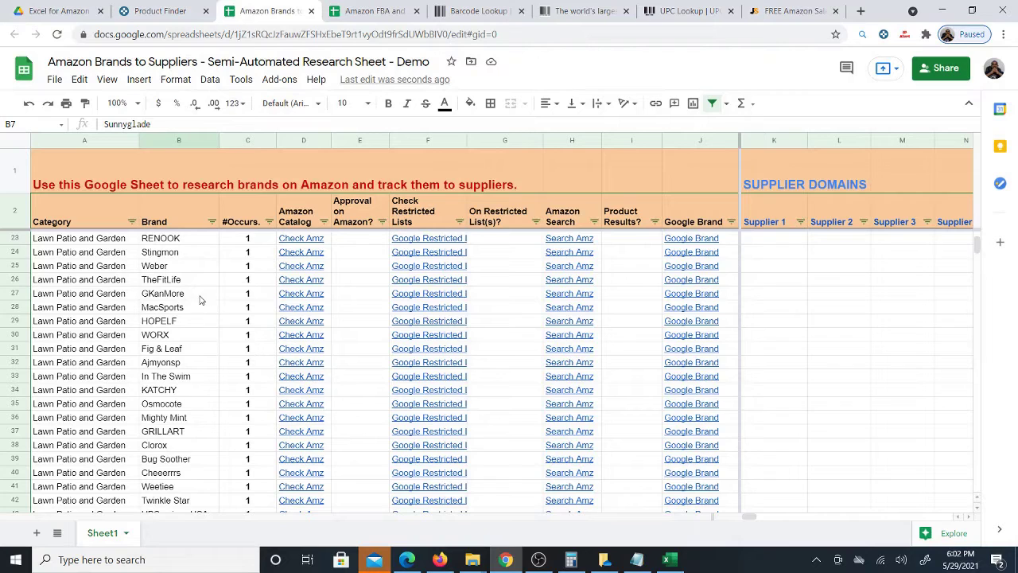
scroll(205, 334, down, 2)
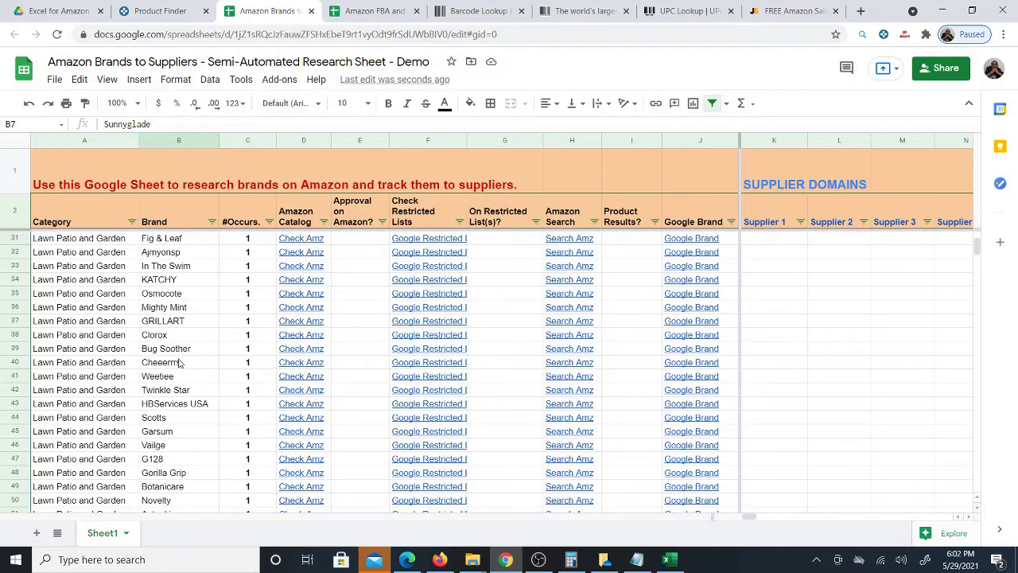
scroll(175, 342, down, 2)
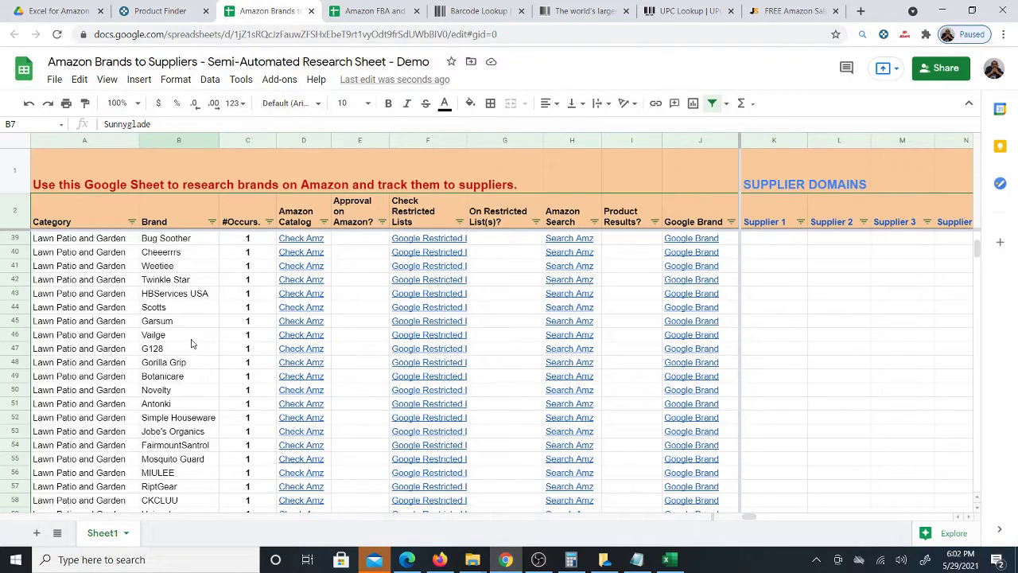
scroll(194, 335, up, 3)
scroll(194, 334, up, 4)
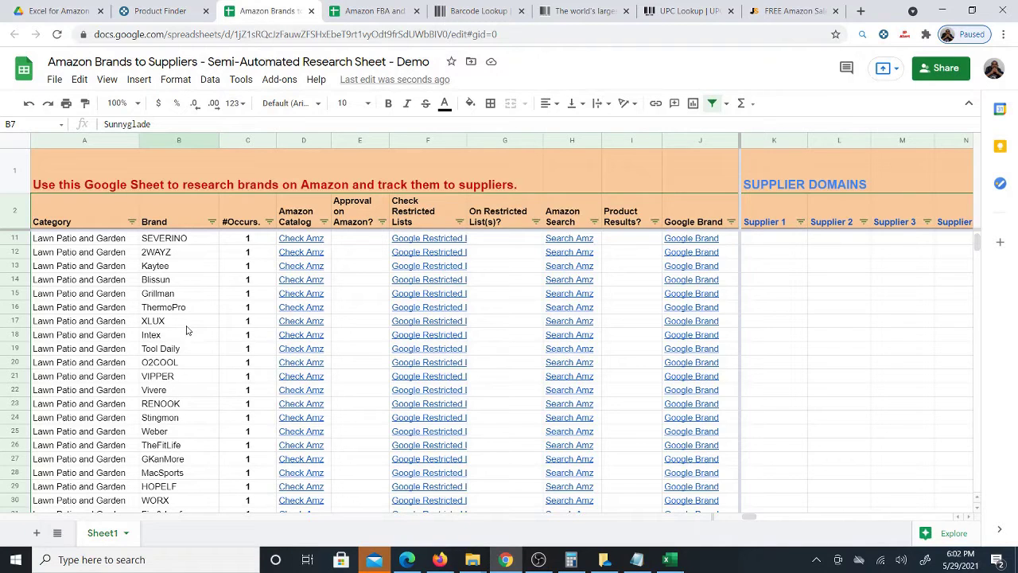
scroll(181, 310, up, 2)
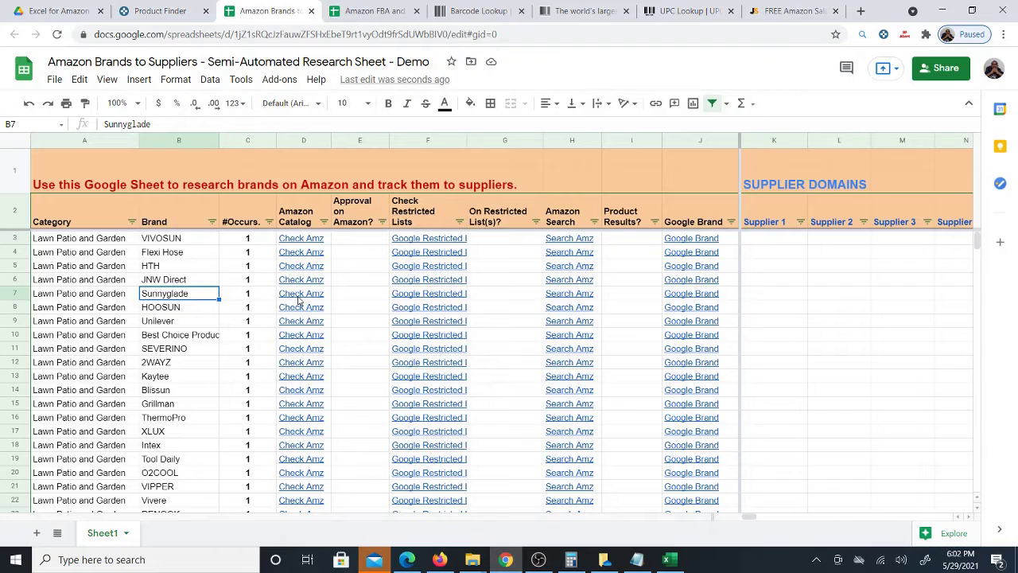
- Open the Amazon Catalog check for Sunnyglade in Seller Central, view its product results, and return to the research sheet
mouse_move(301, 298)
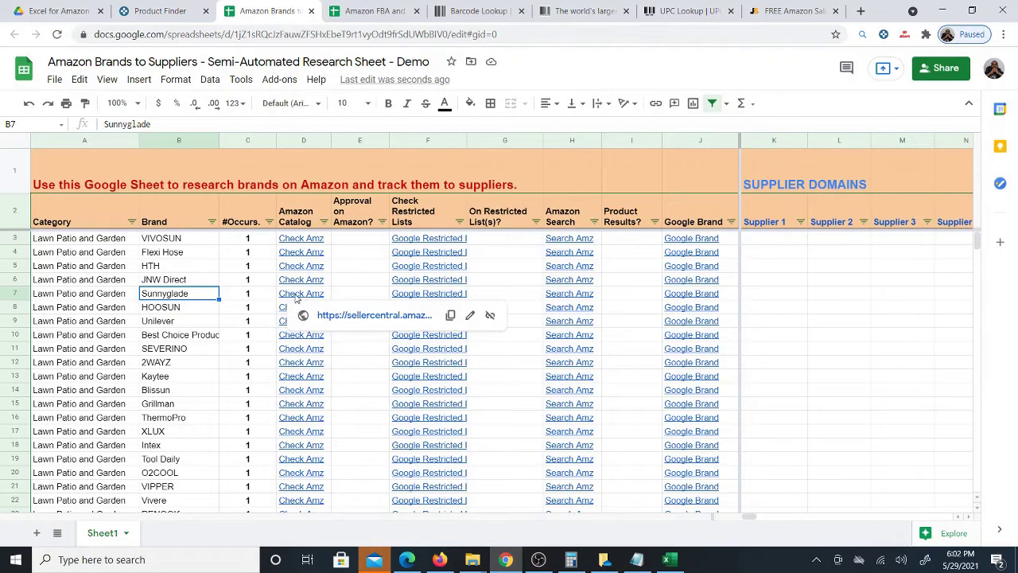
click(328, 313)
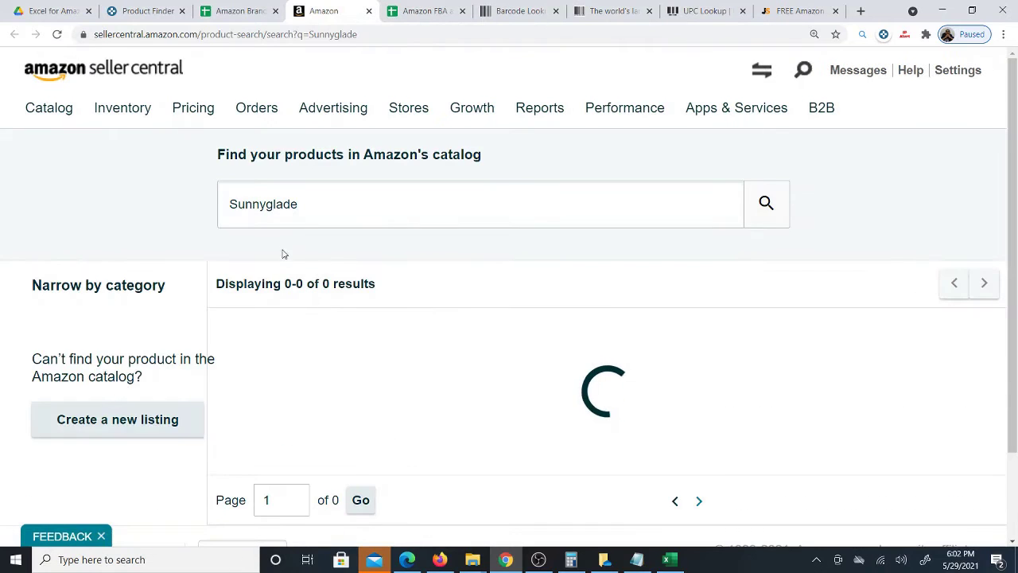
scroll(406, 365, down, 3)
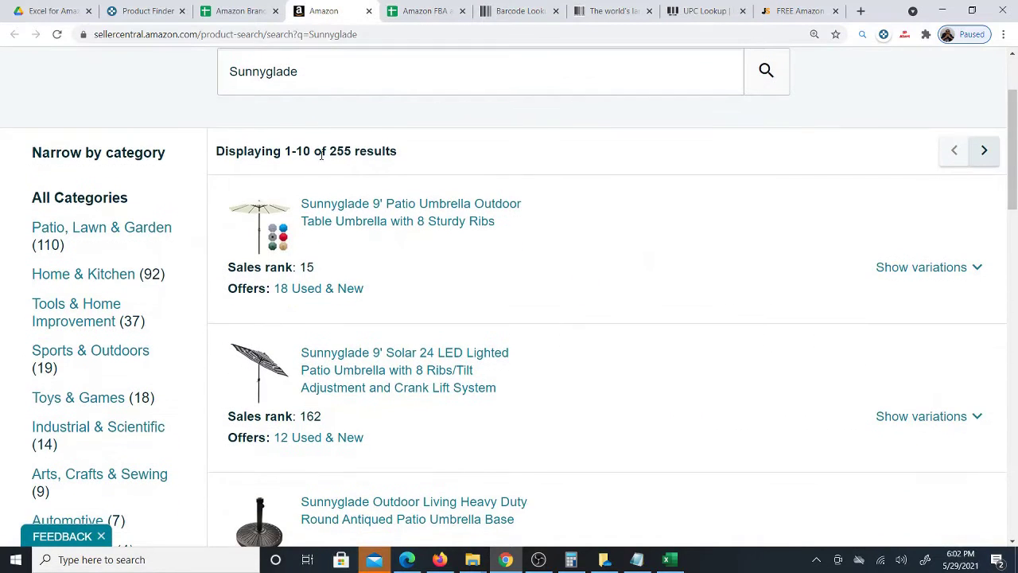
scroll(457, 366, down, 3)
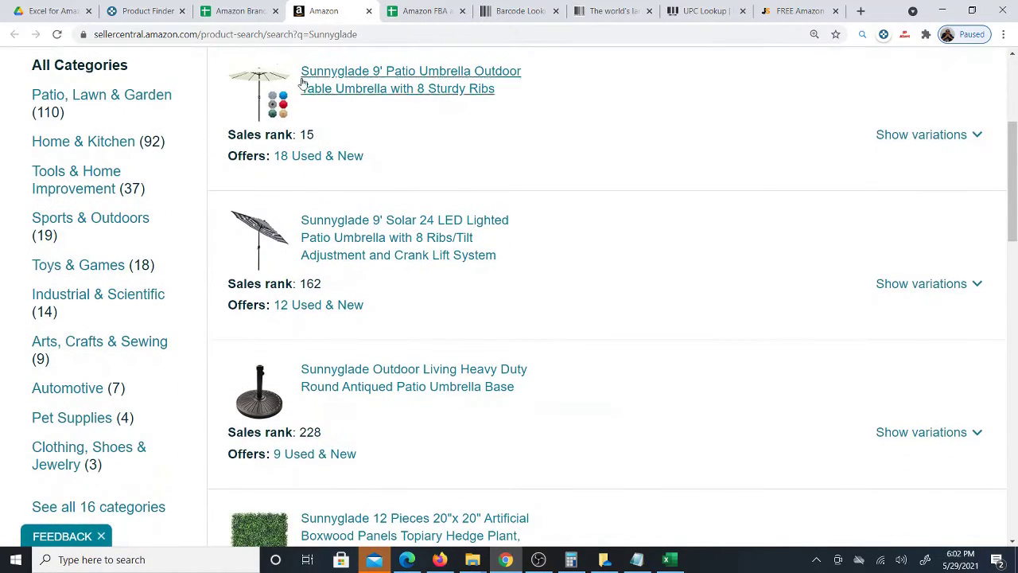
click(229, 11)
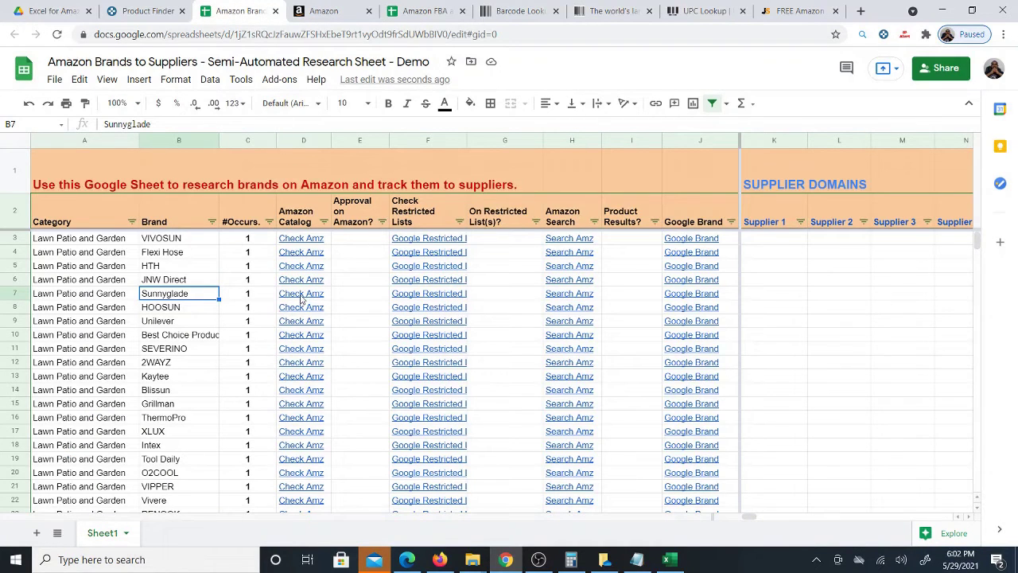
mouse_move(301, 298)
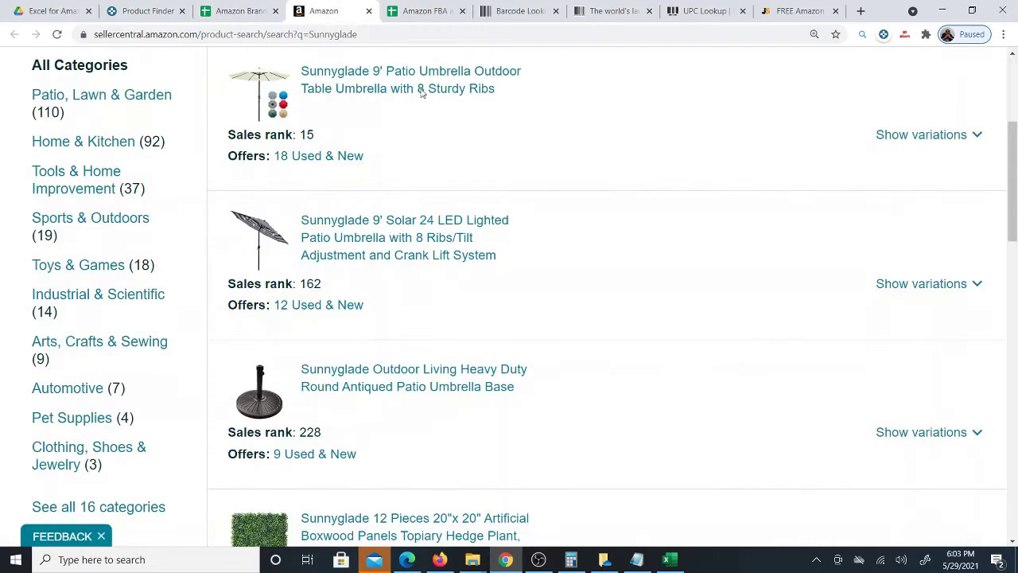
- Expand the variations of the first two Sunnyglade umbrella listings to check their selling eligibility, and close the Seller Central page
click(324, 11)
click(912, 134)
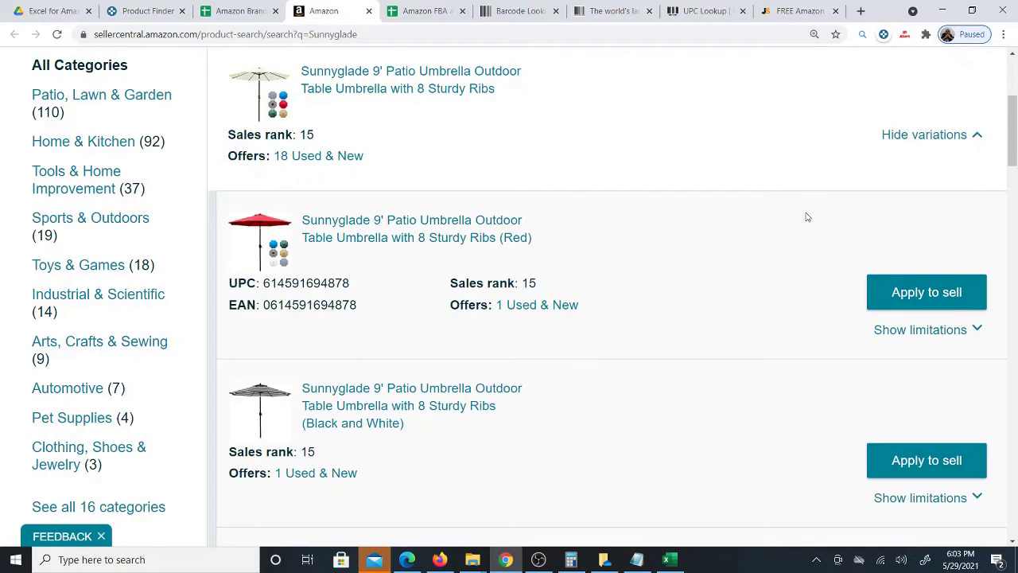
scroll(213, 259, up, 4)
scroll(177, 125, down, 3)
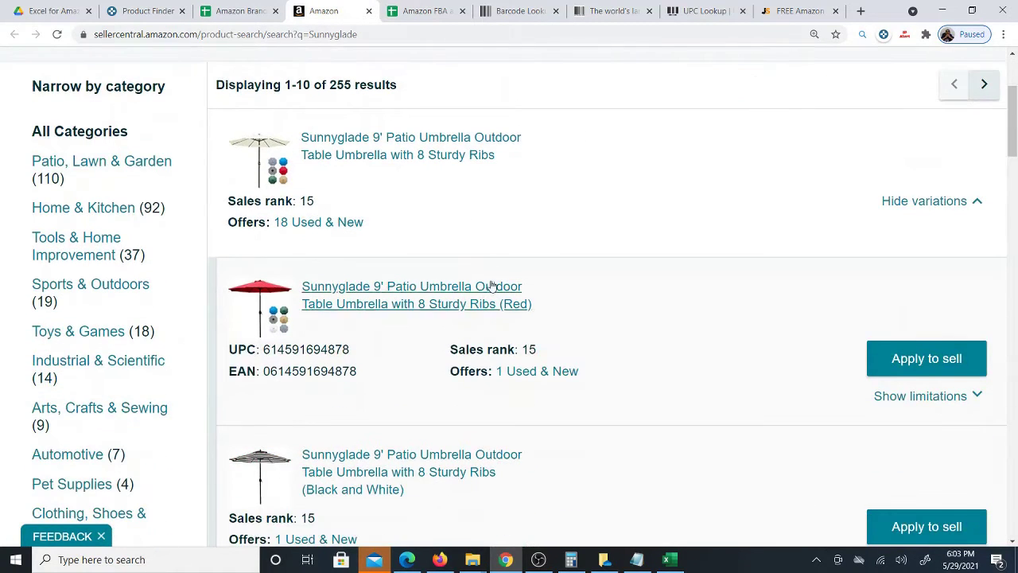
scroll(505, 281, down, 7)
scroll(665, 280, down, 10)
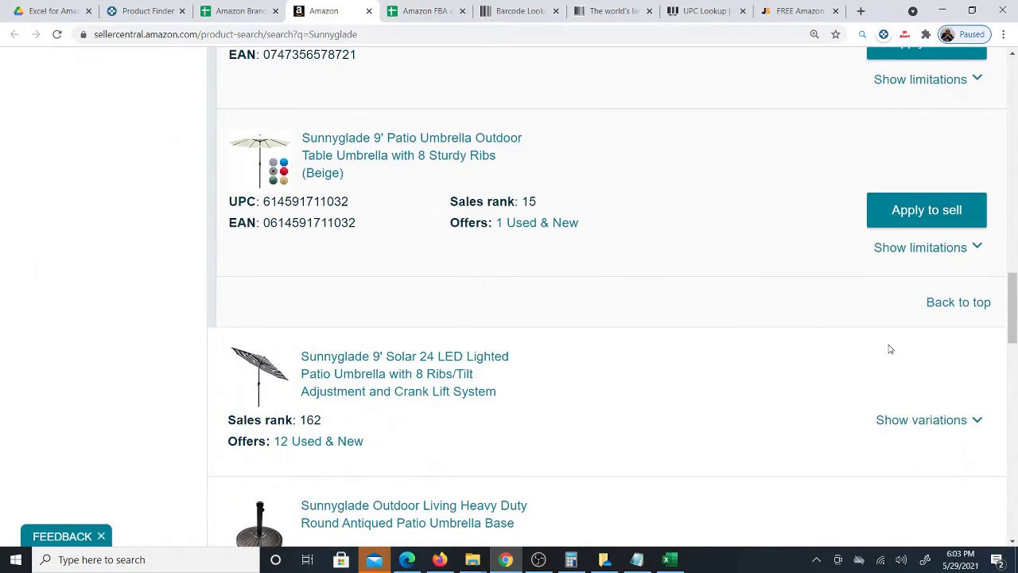
scroll(888, 347, down, 3)
click(904, 230)
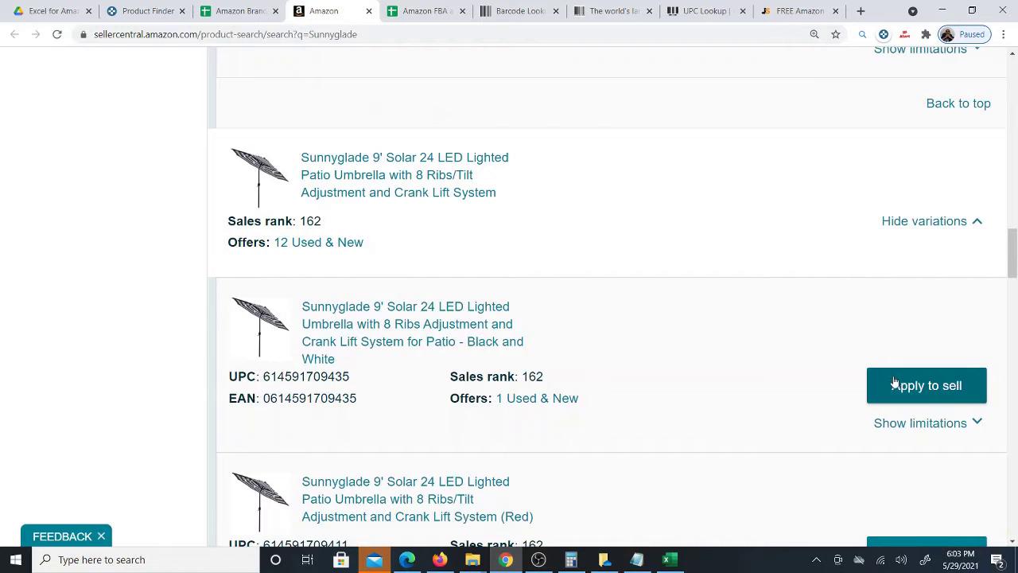
scroll(605, 338, up, 10)
scroll(596, 346, up, 8)
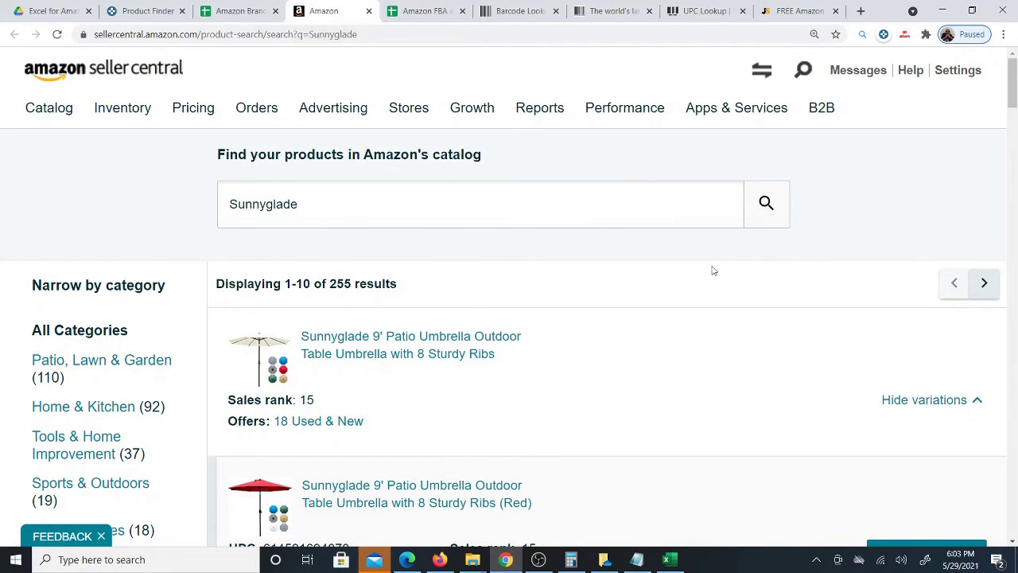
click(368, 11)
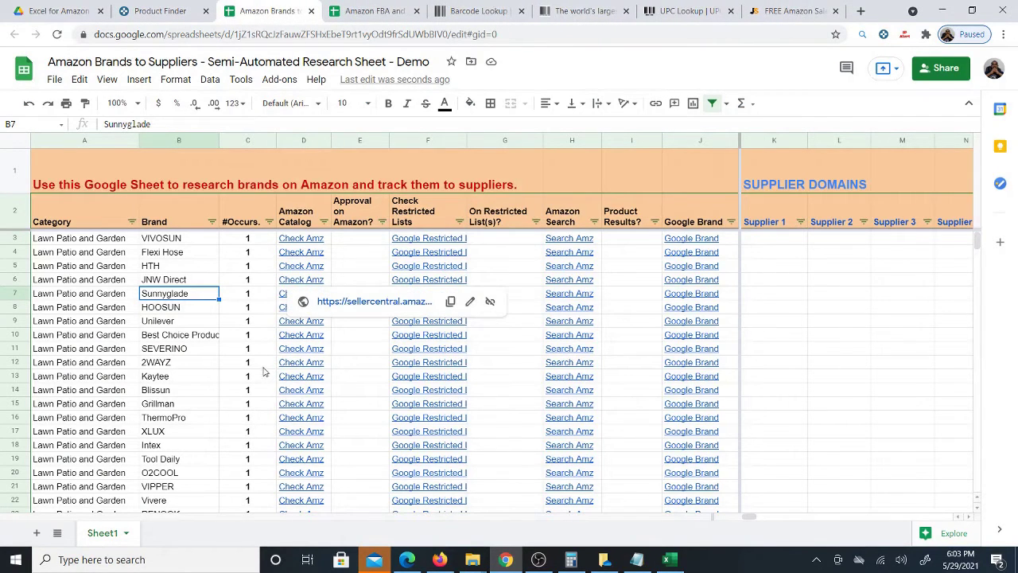
- Enter "no" under Approval on Amazon? for Sunnyglade in E7
click(355, 296)
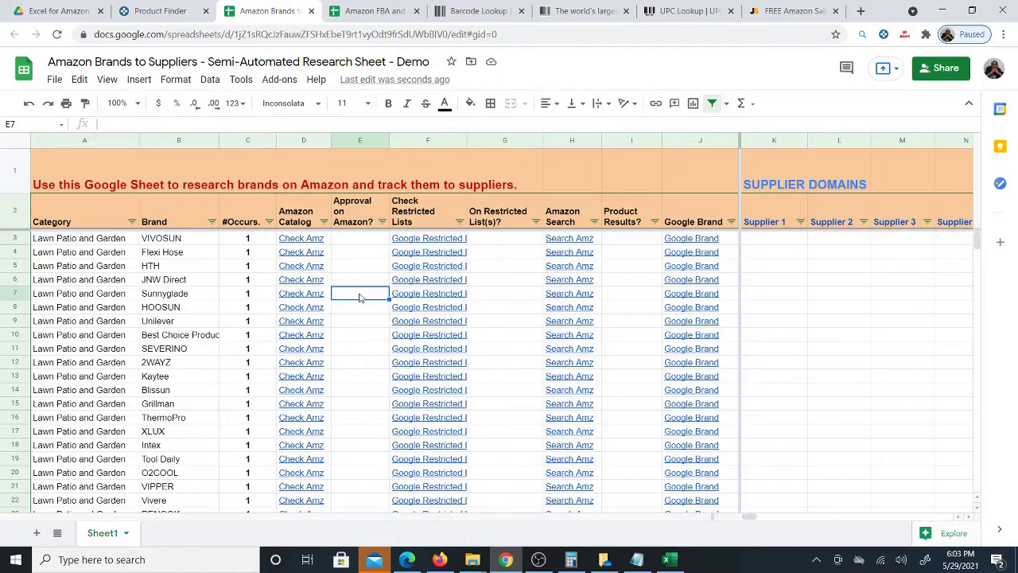
text(no)
click(364, 337)
click(358, 299)
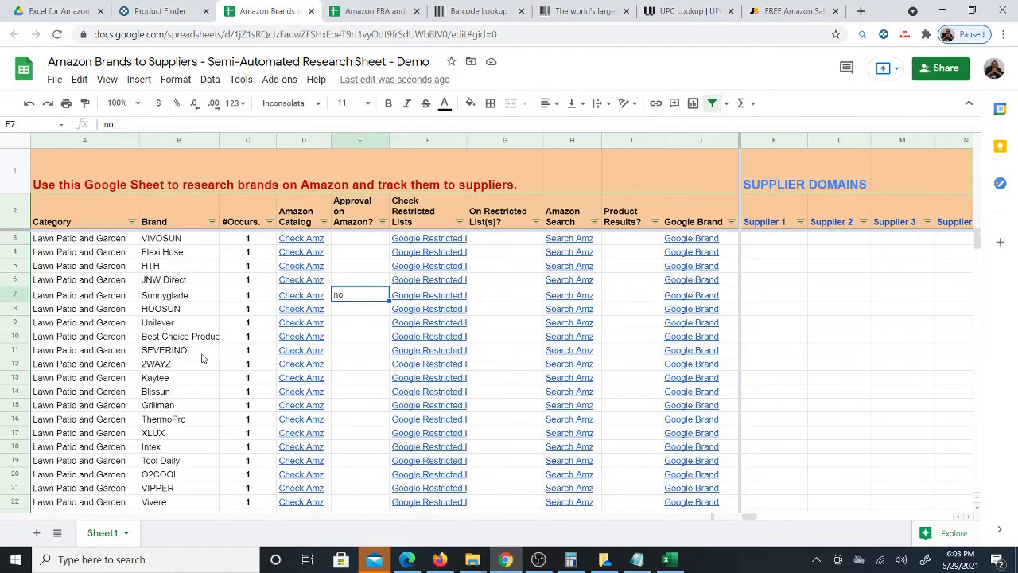
- Open the Amazon Catalog check for ThermoPro in Seller Central and view its product results
scroll(209, 370, down, 2)
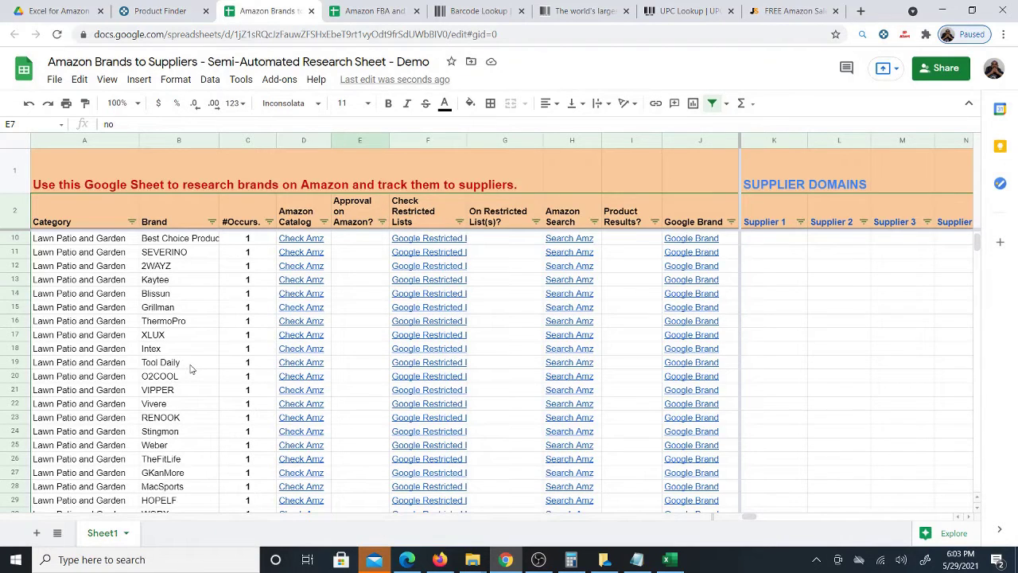
mouse_move(296, 323)
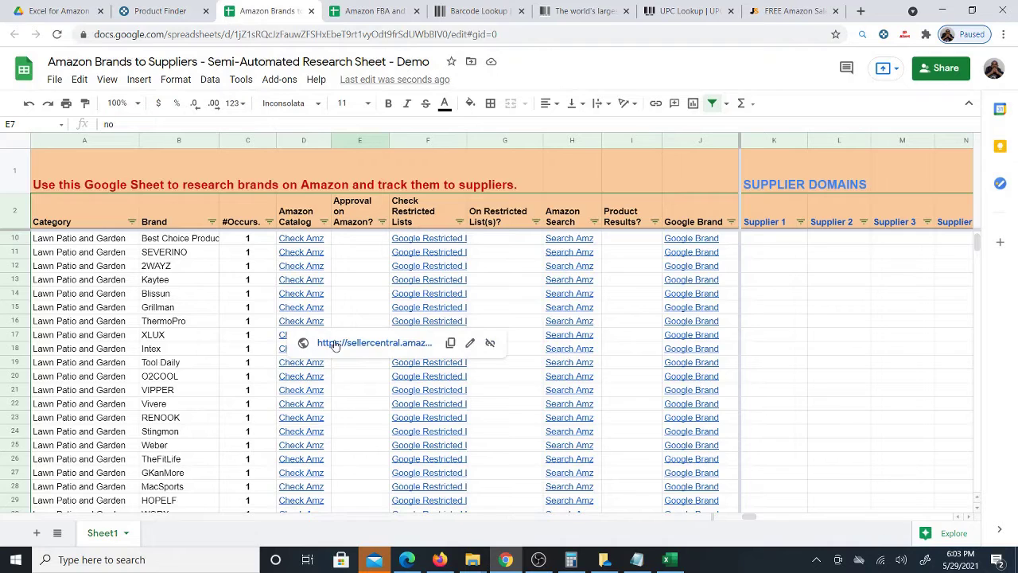
click(334, 343)
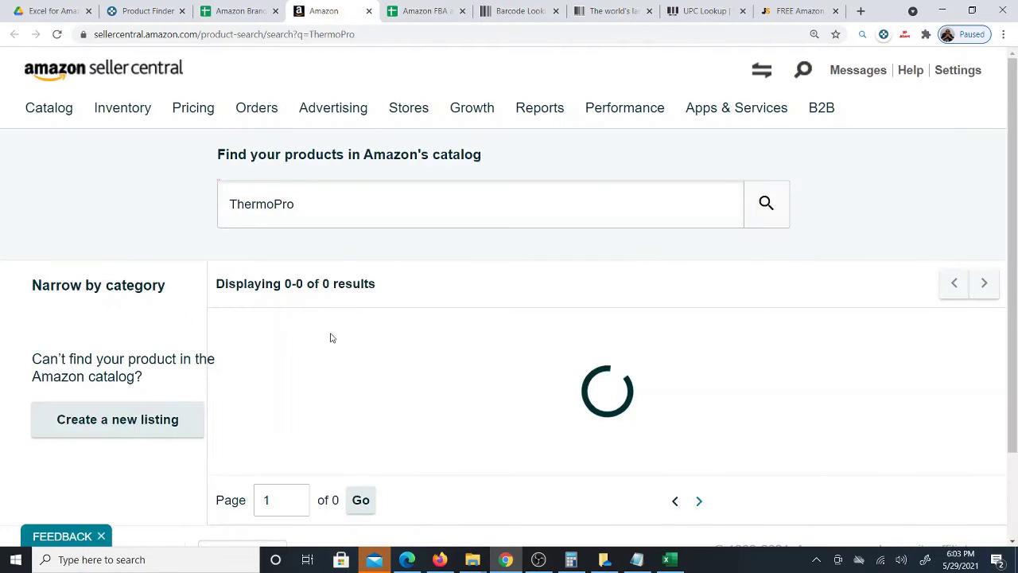
scroll(390, 334, down, 2)
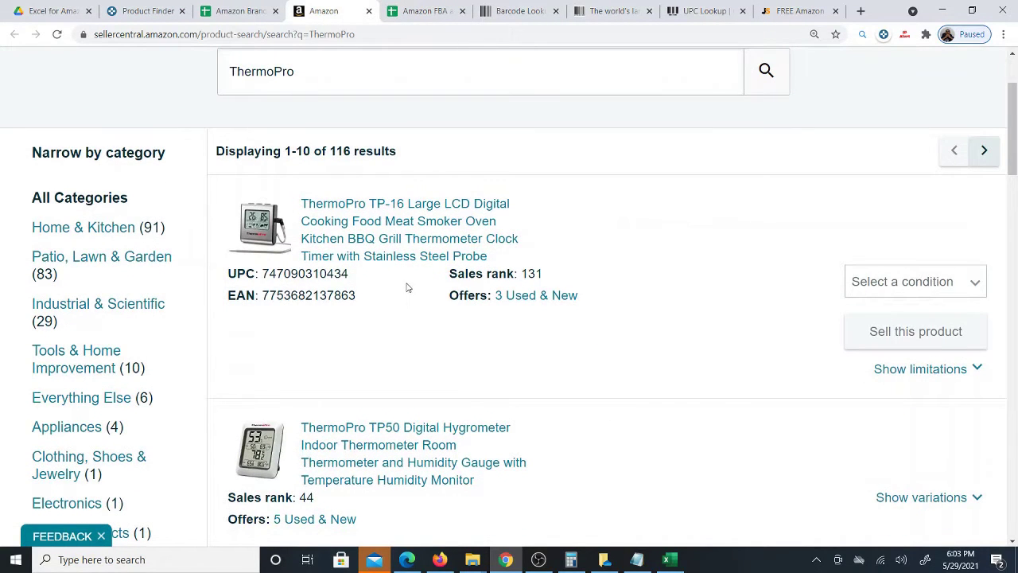
- Check the selling eligibility of the ThermoPro TP-16 thermometer under the New and Used conditions, leaving Used selected
click(890, 284)
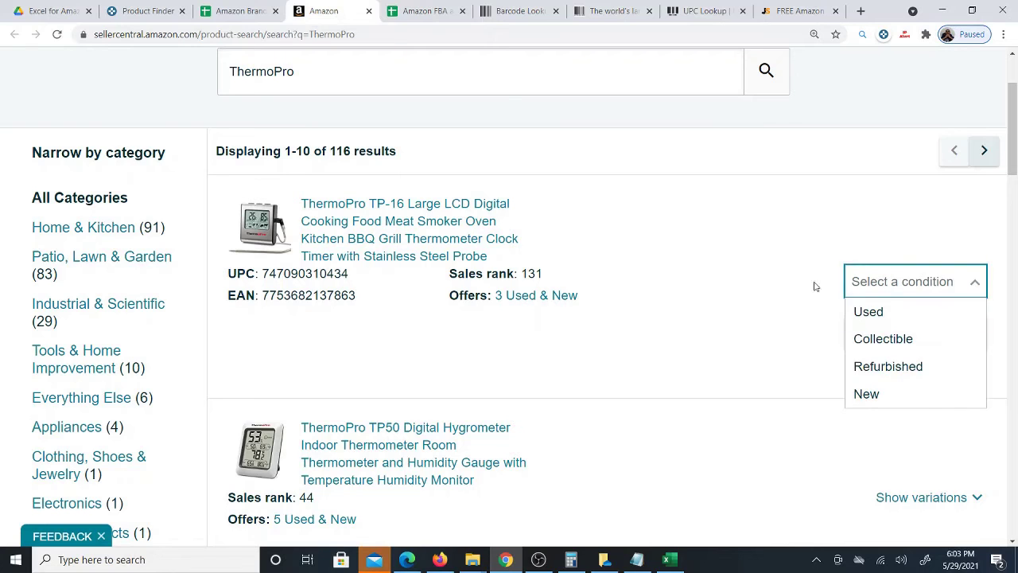
click(894, 313)
click(896, 294)
click(881, 391)
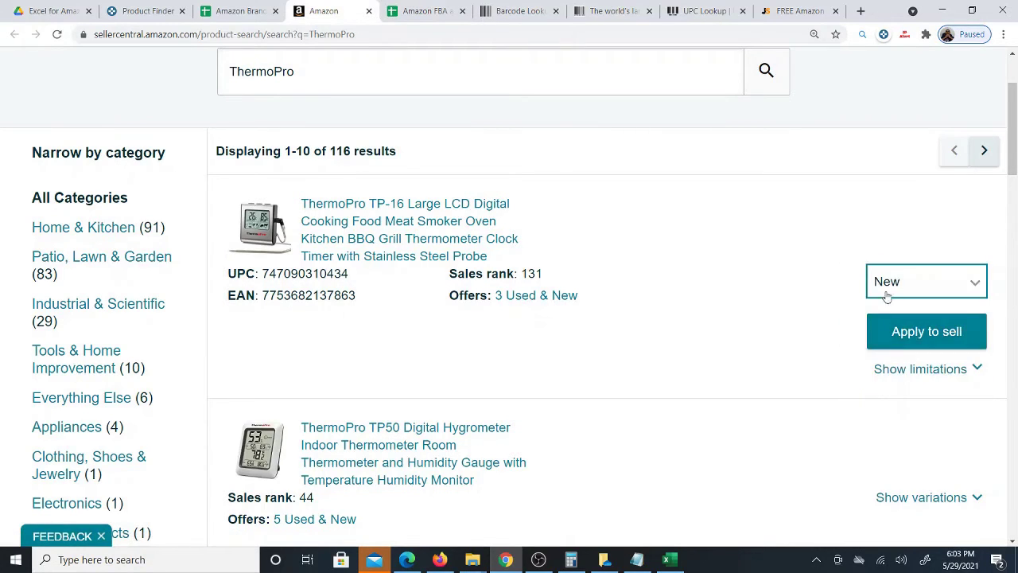
click(894, 288)
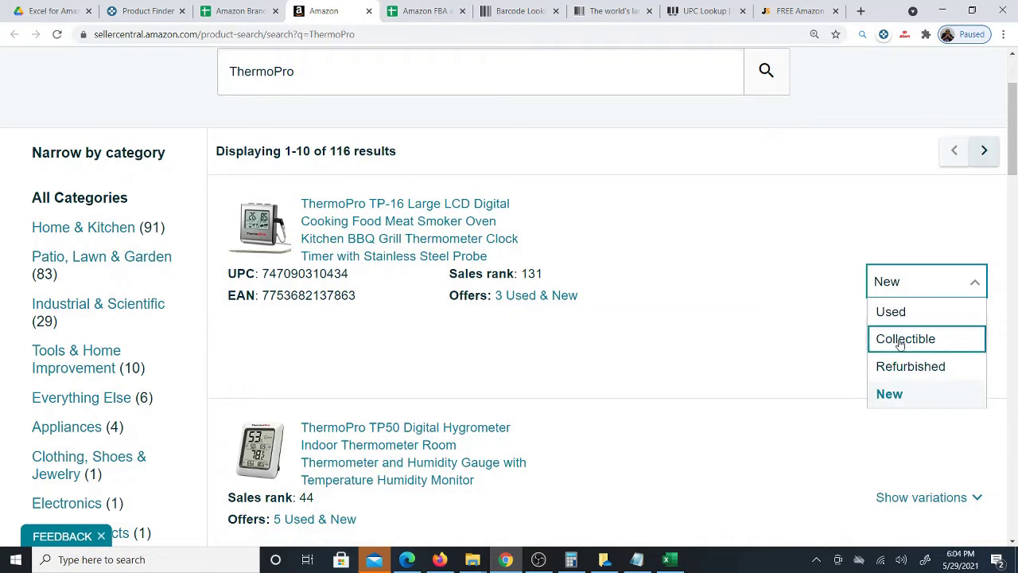
click(891, 312)
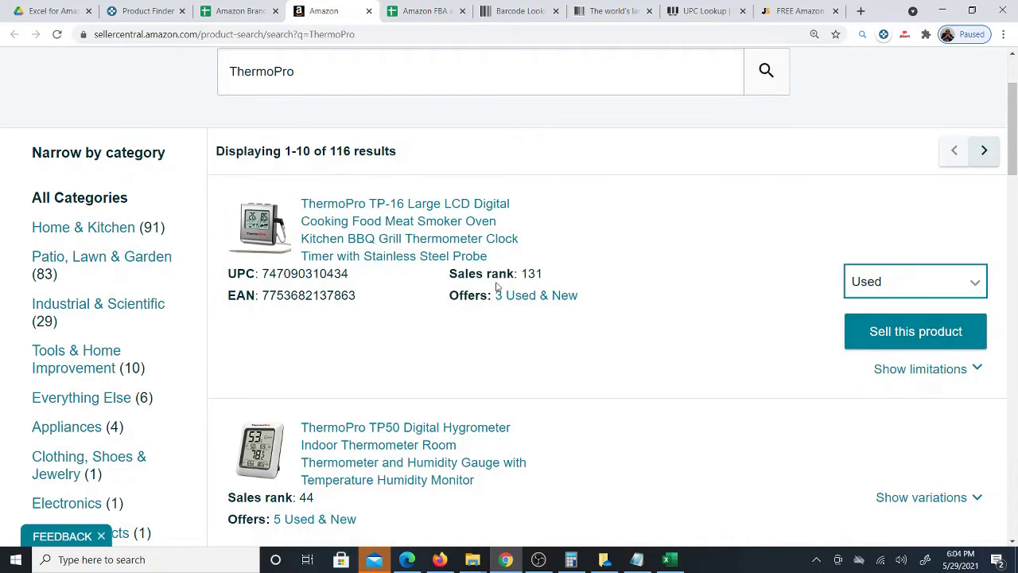
- Check the selling eligibility of the ThermoPro TP-16S meat thermometer under the New condition and then Used
scroll(582, 386, down, 3)
scroll(582, 377, down, 5)
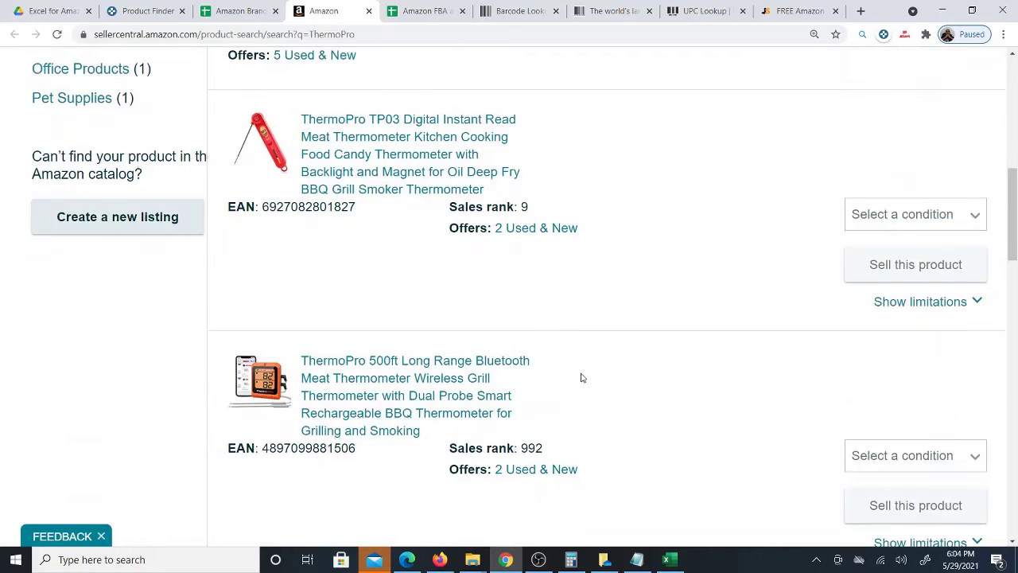
scroll(610, 369, down, 4)
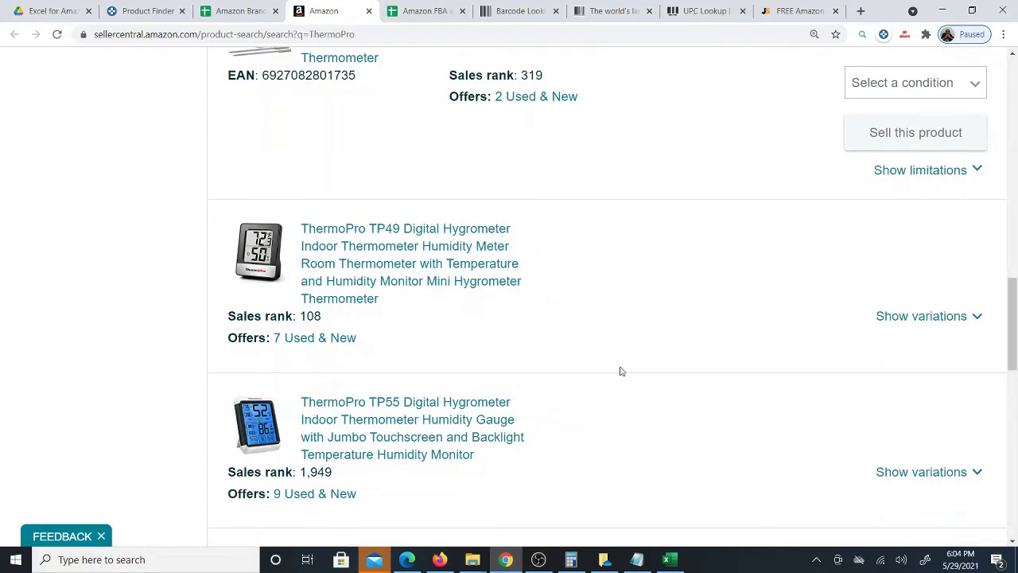
scroll(621, 372, down, 8)
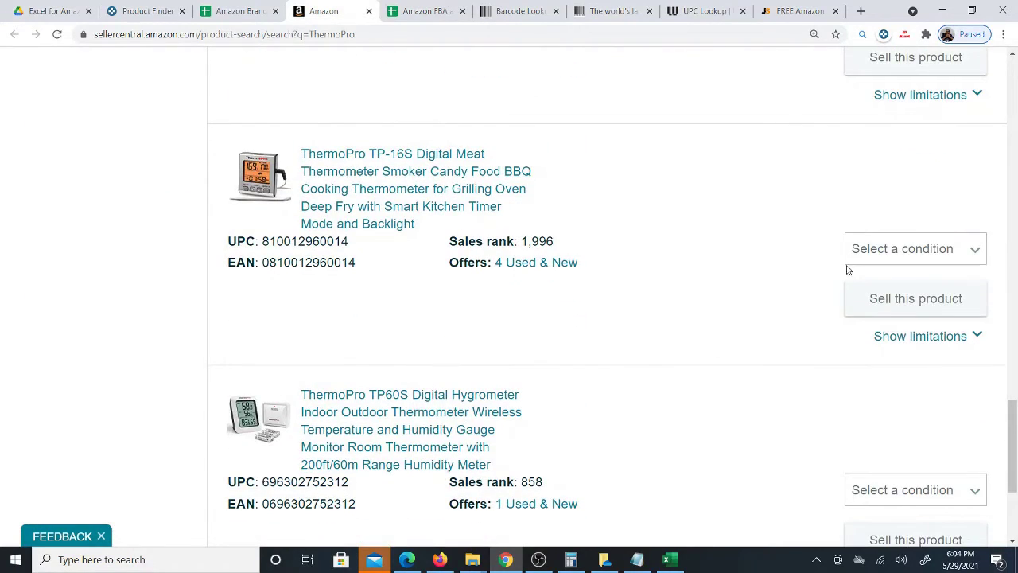
click(891, 248)
click(866, 361)
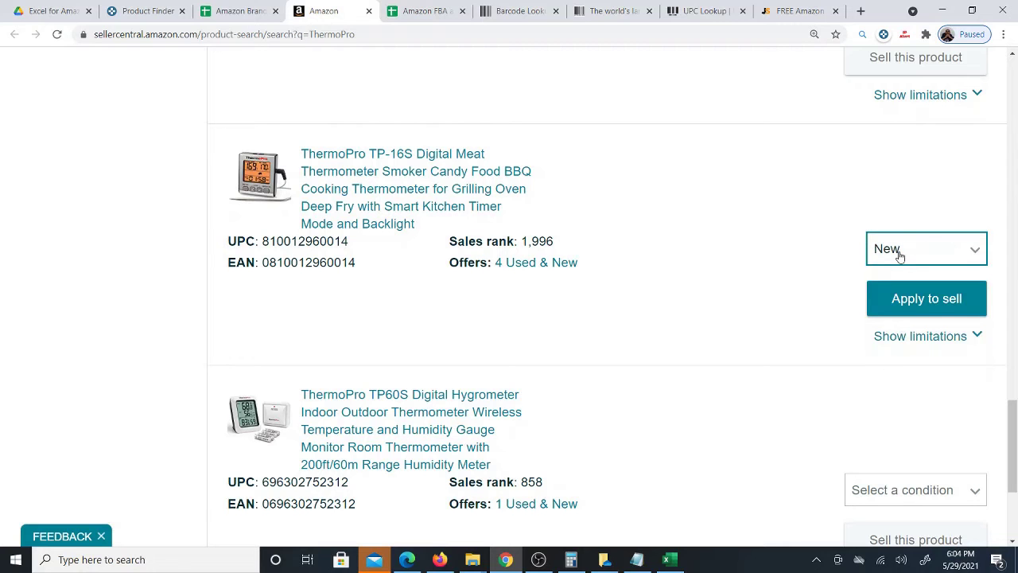
click(899, 255)
click(901, 276)
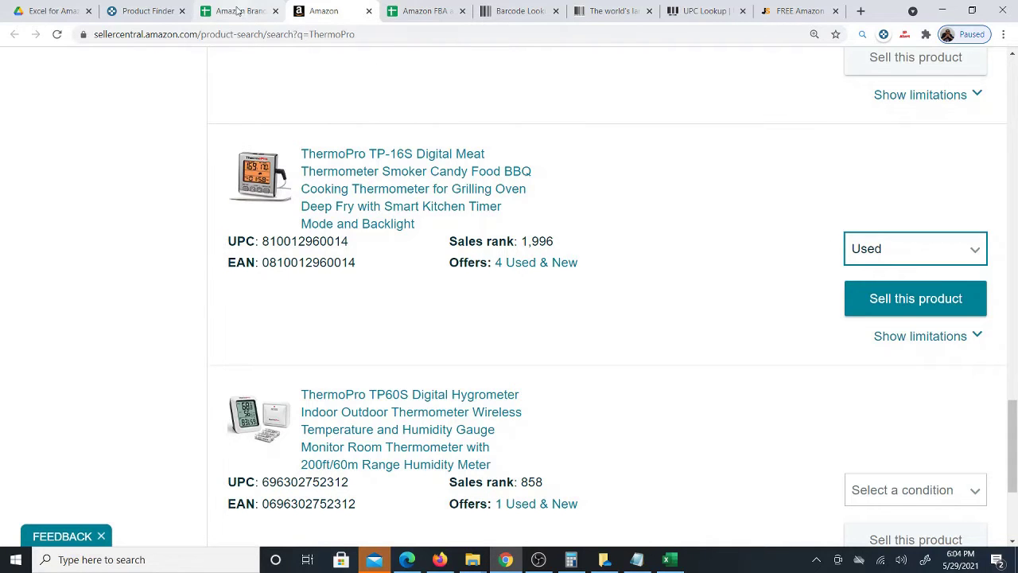
- Return to the research sheet and enter "used" under Approval on Amazon? for ThermoPro in E16
click(238, 10)
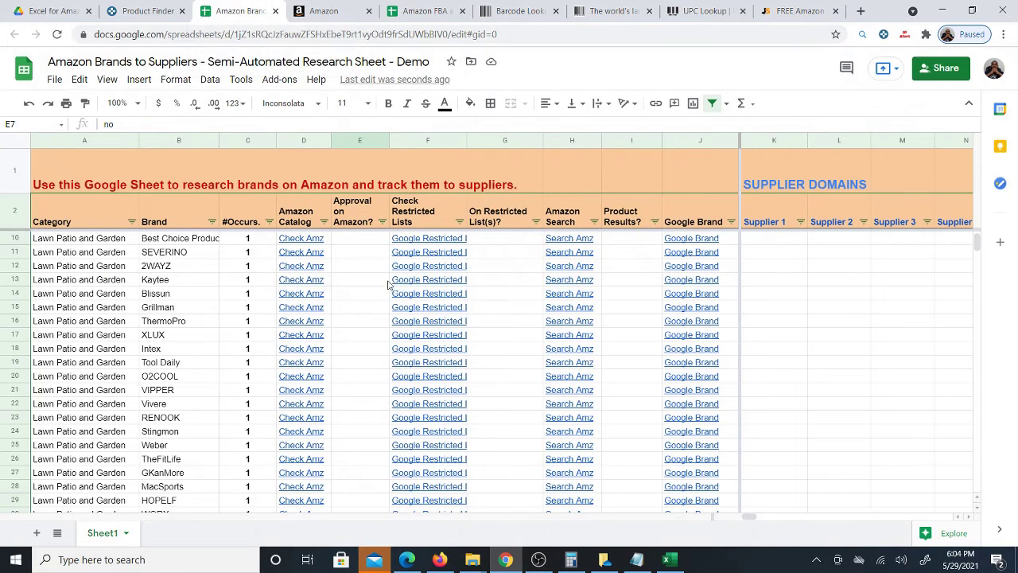
click(378, 319)
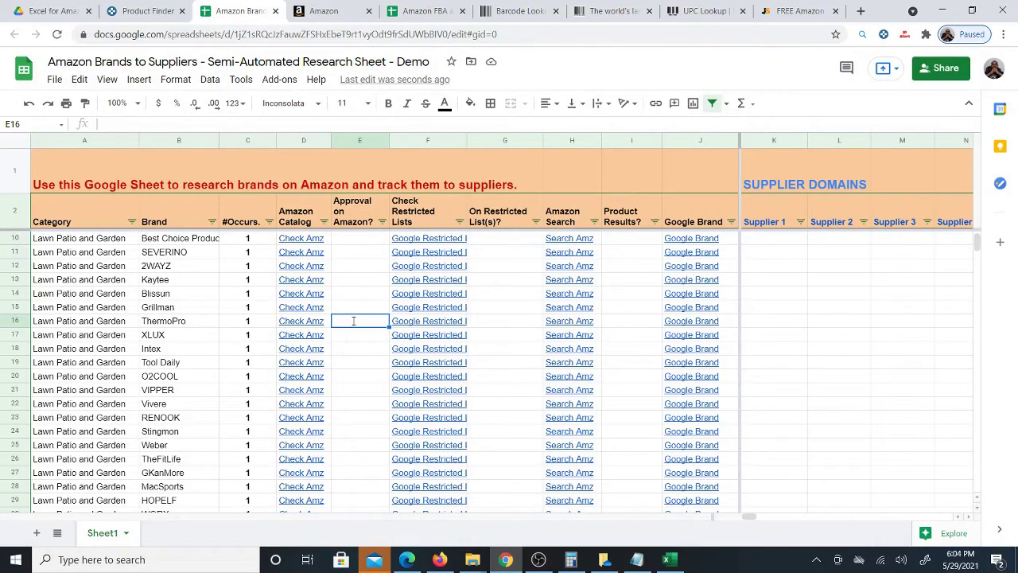
text(used)
key(Return)
click(360, 322)
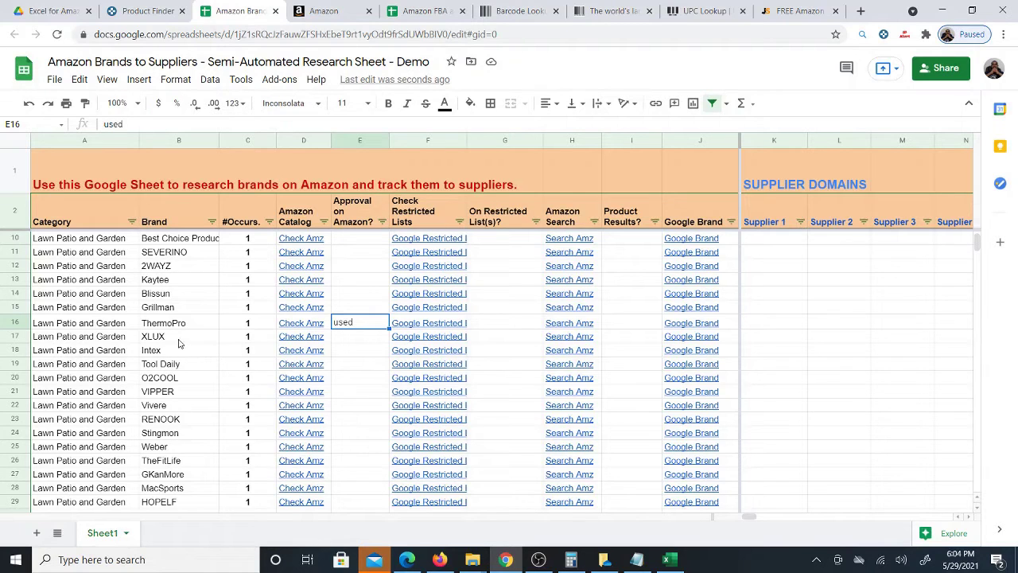
- Find GRILLART in the brand list and open its Amazon Catalog check in Seller Central
scroll(240, 381, down, 2)
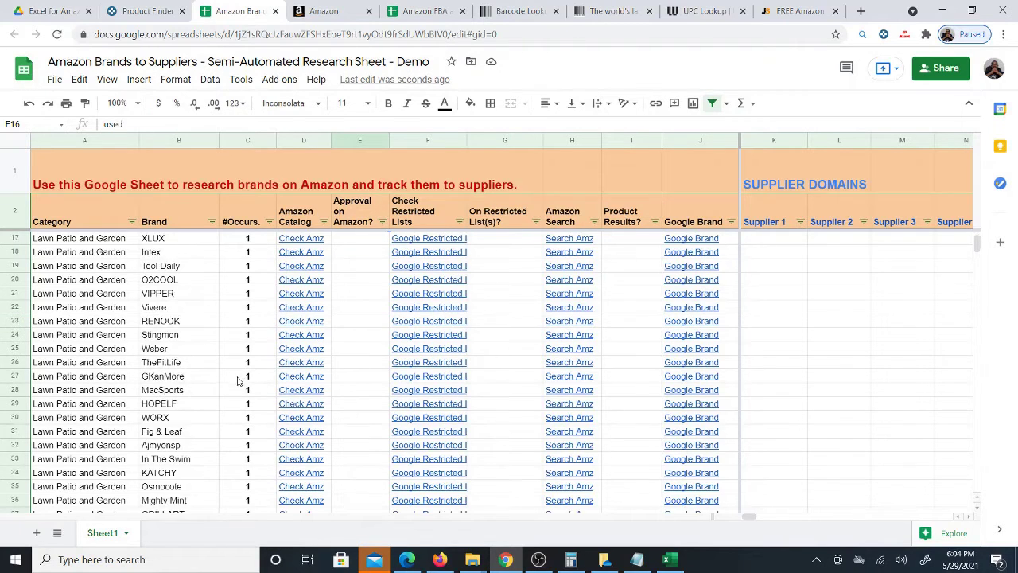
scroll(268, 362, up, 5)
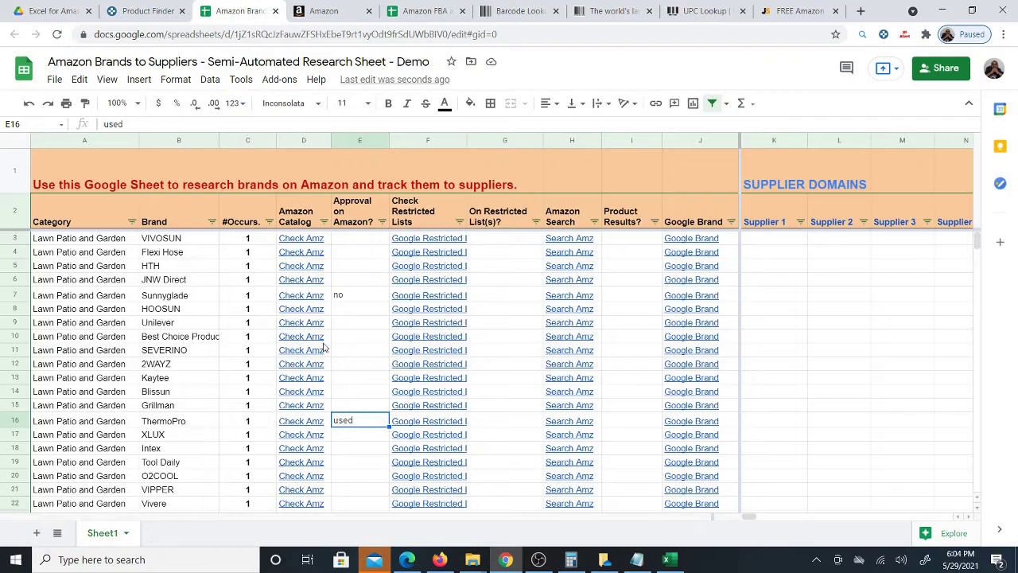
scroll(198, 395, down, 1)
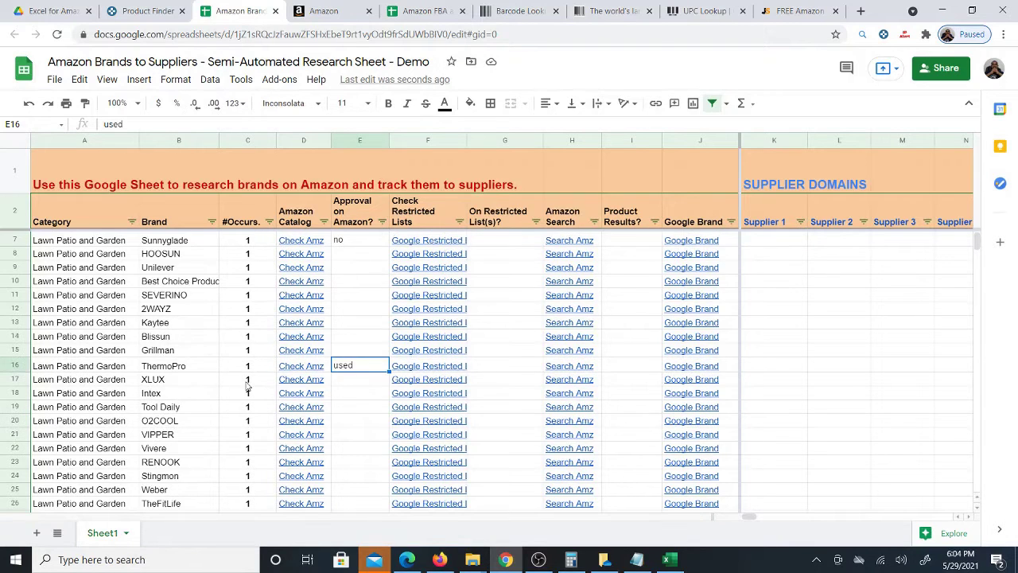
scroll(187, 406, down, 2)
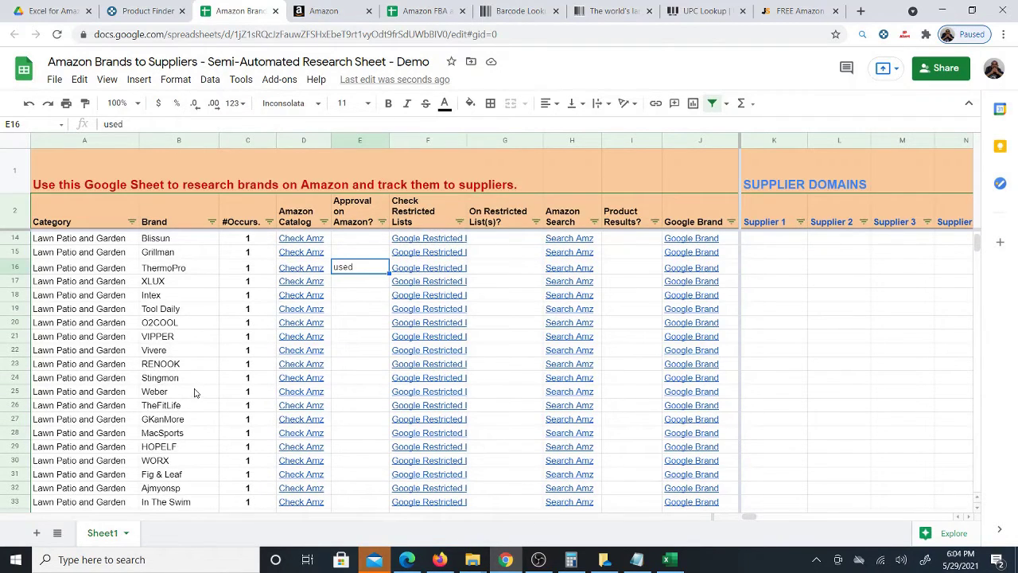
scroll(196, 392, down, 2)
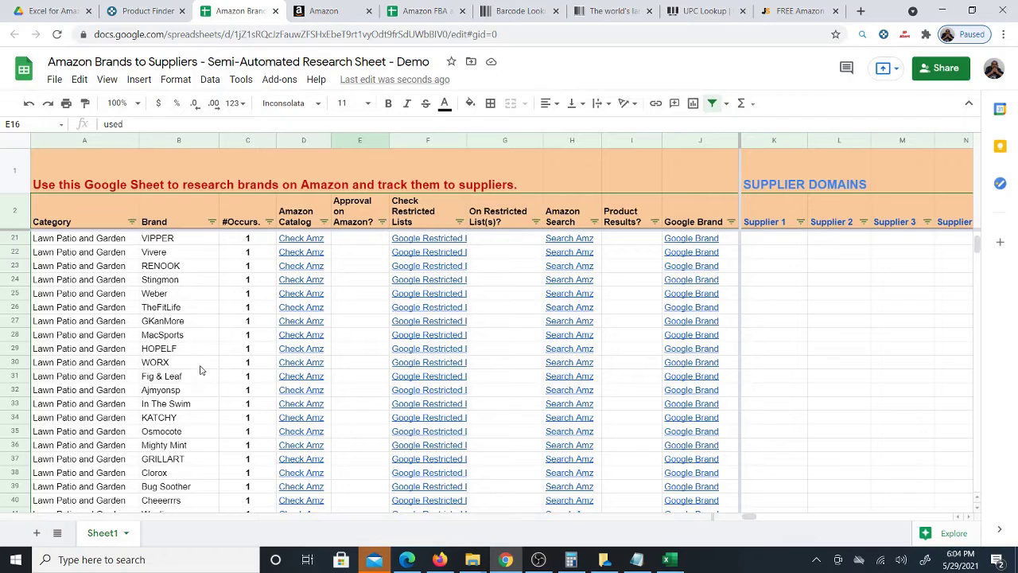
scroll(199, 371, down, 1)
scroll(193, 366, down, 1)
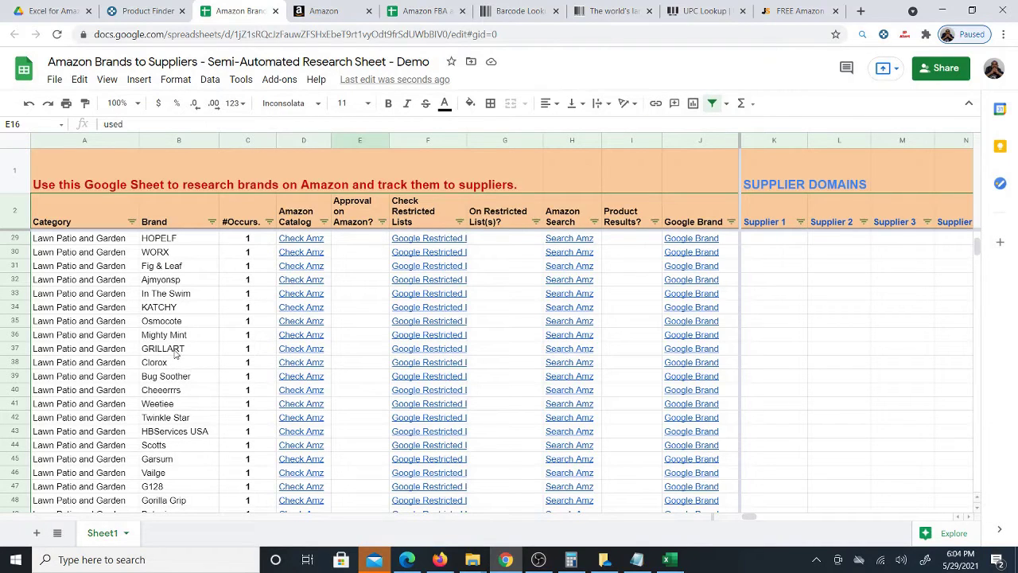
click(299, 350)
click(327, 368)
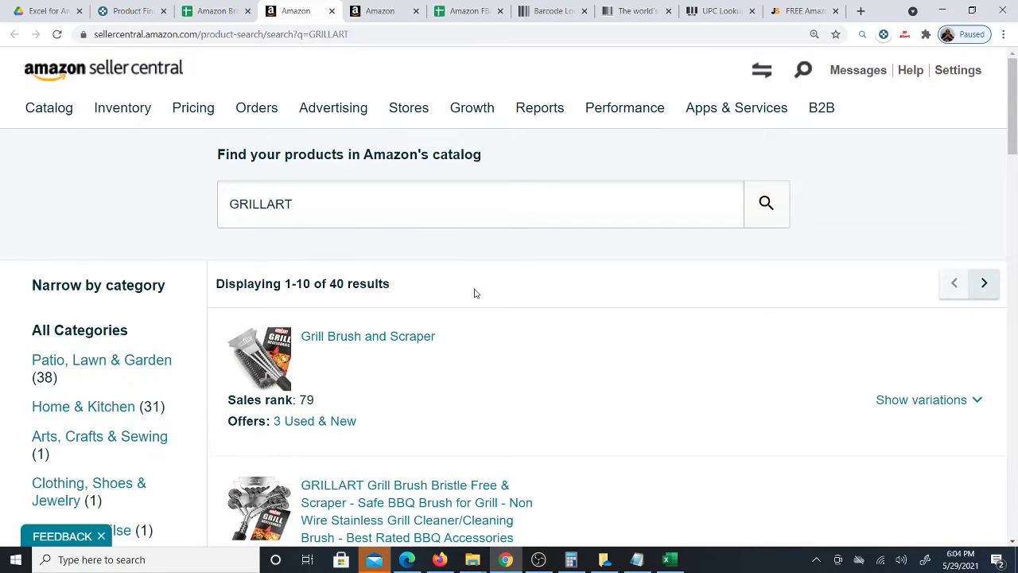
- Check the selling eligibility of the GRILLART bristle-free grill brush under the New and Used conditions
scroll(475, 293, down, 3)
scroll(716, 255, down, 1)
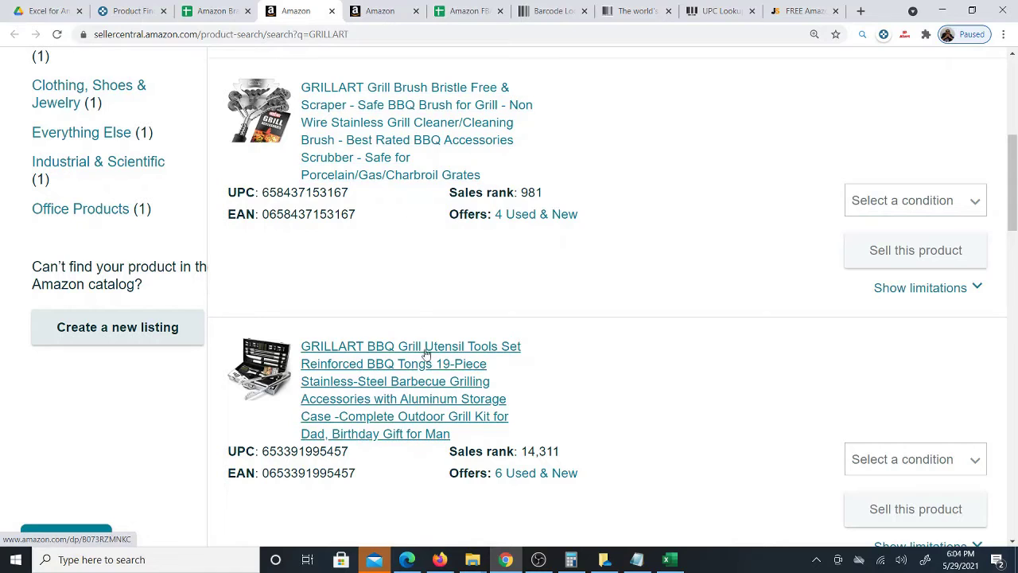
click(857, 200)
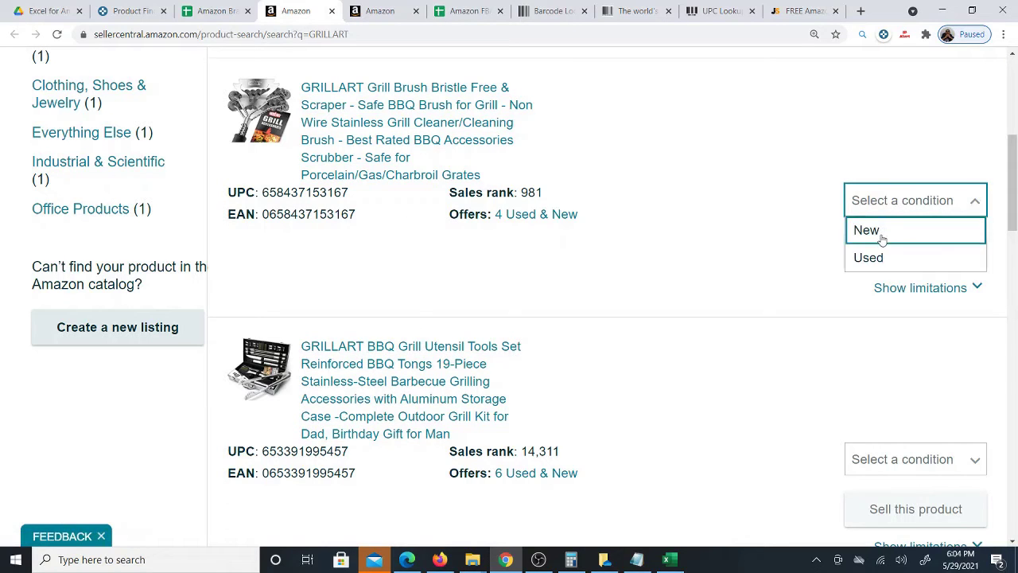
click(883, 232)
click(900, 210)
click(883, 257)
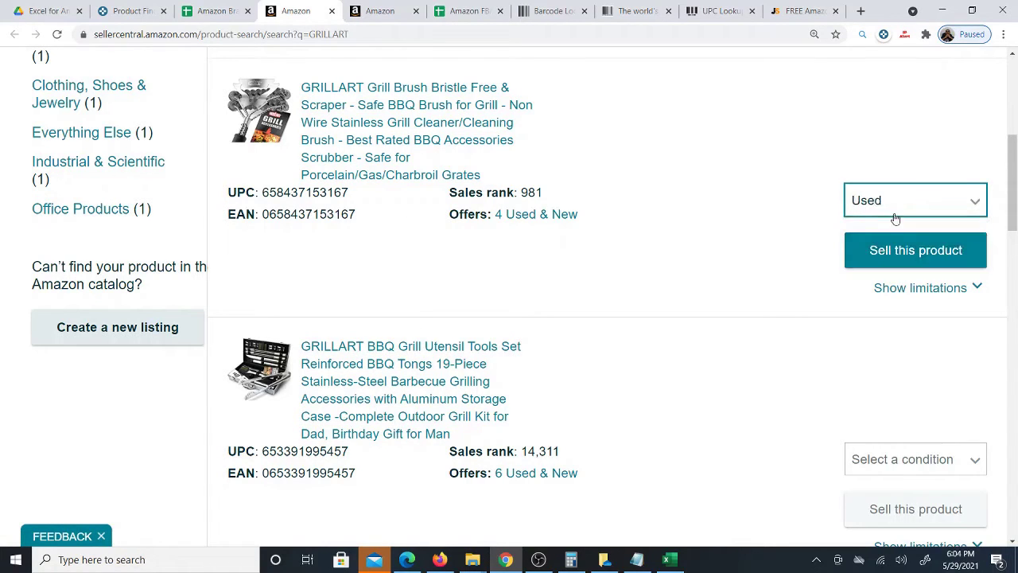
- Review the other GRILLART results, open the Amazon page of the Grill Brush and Scraper with Security Ring, and highlight its product title
scroll(529, 370, down, 1)
scroll(529, 370, down, 5)
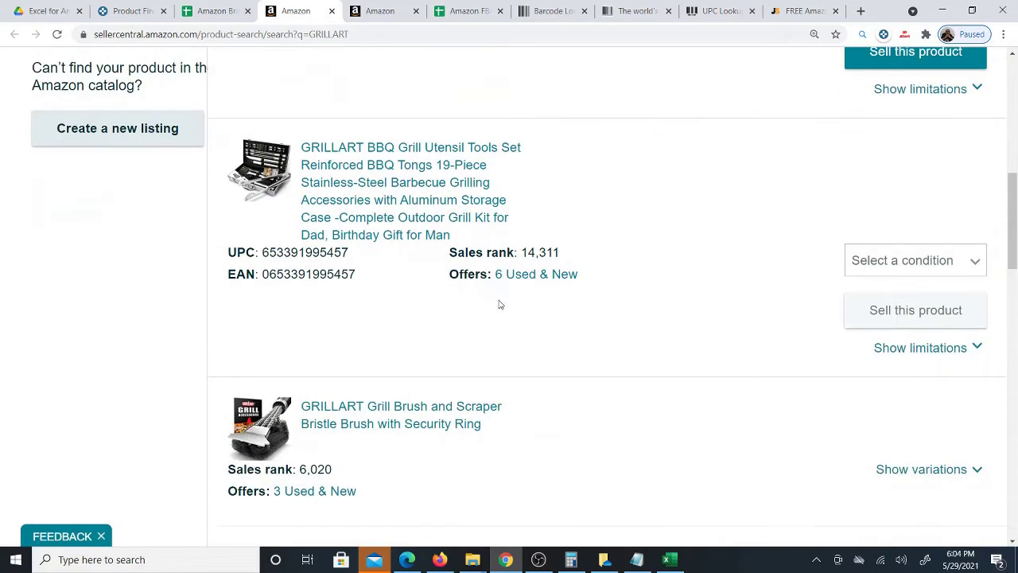
scroll(688, 300, down, 1)
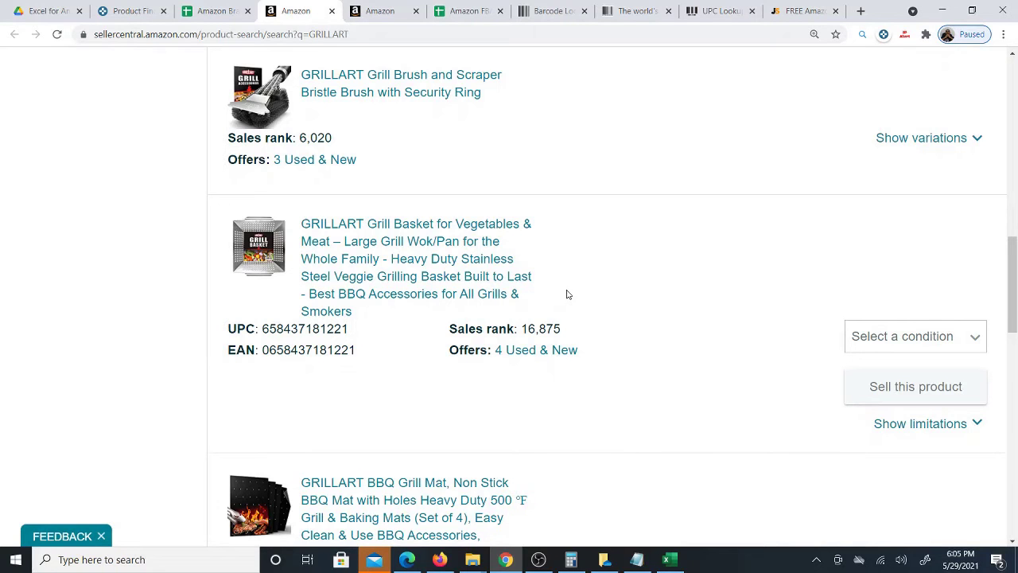
scroll(567, 295, up, 5)
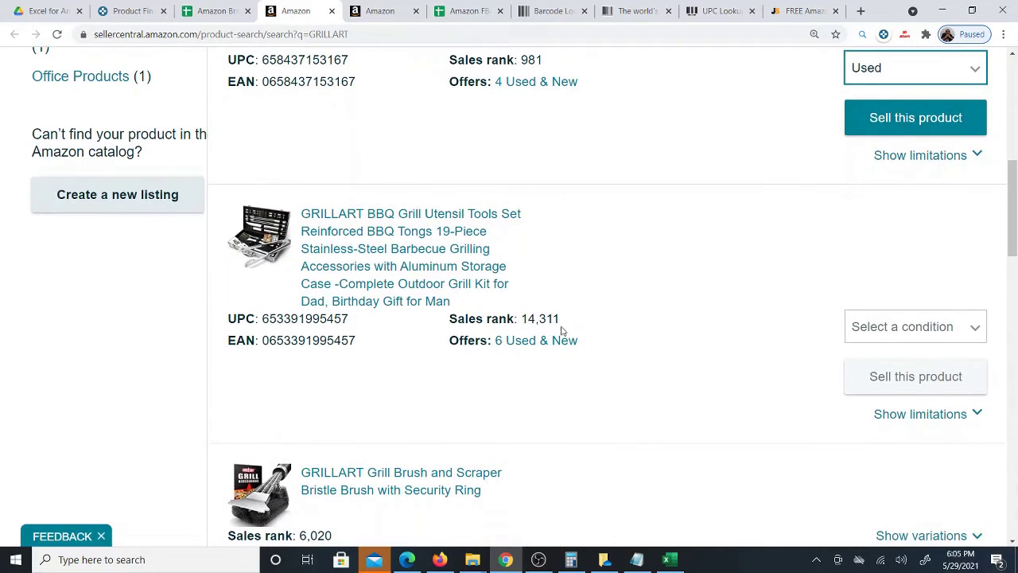
scroll(562, 331, up, 3)
scroll(565, 329, up, 3)
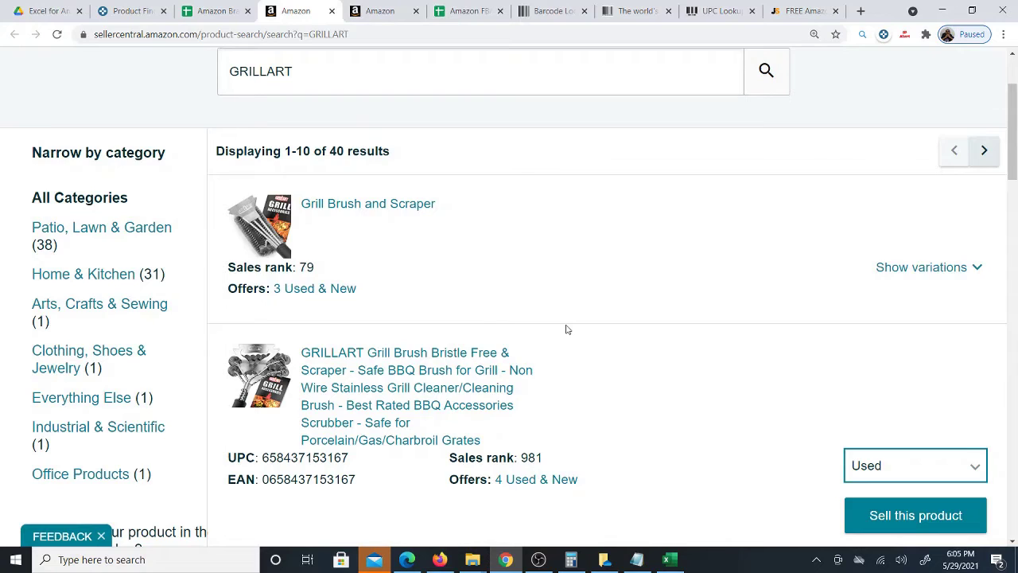
scroll(567, 329, down, 12)
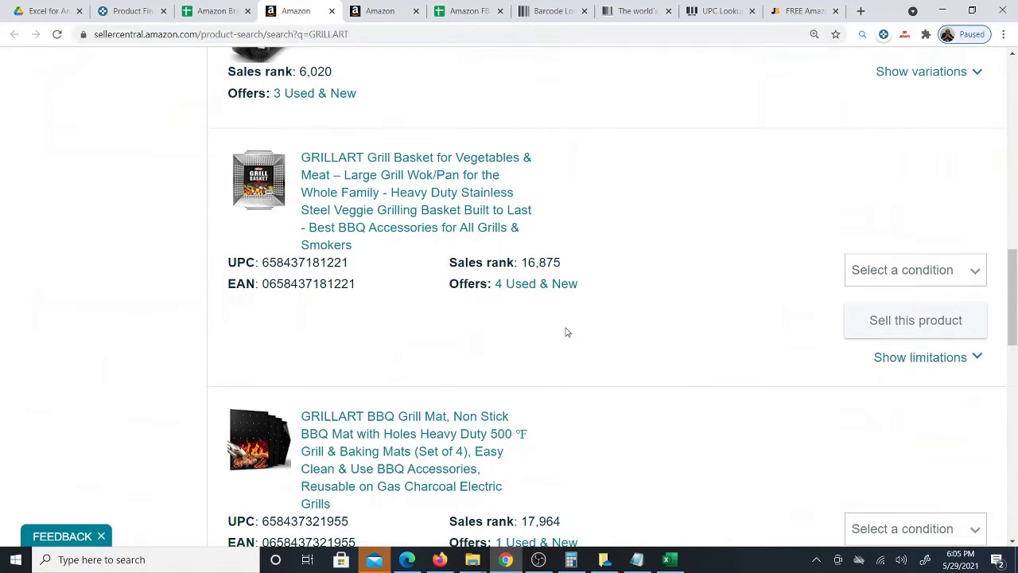
scroll(562, 342, up, 3)
scroll(562, 342, down, 6)
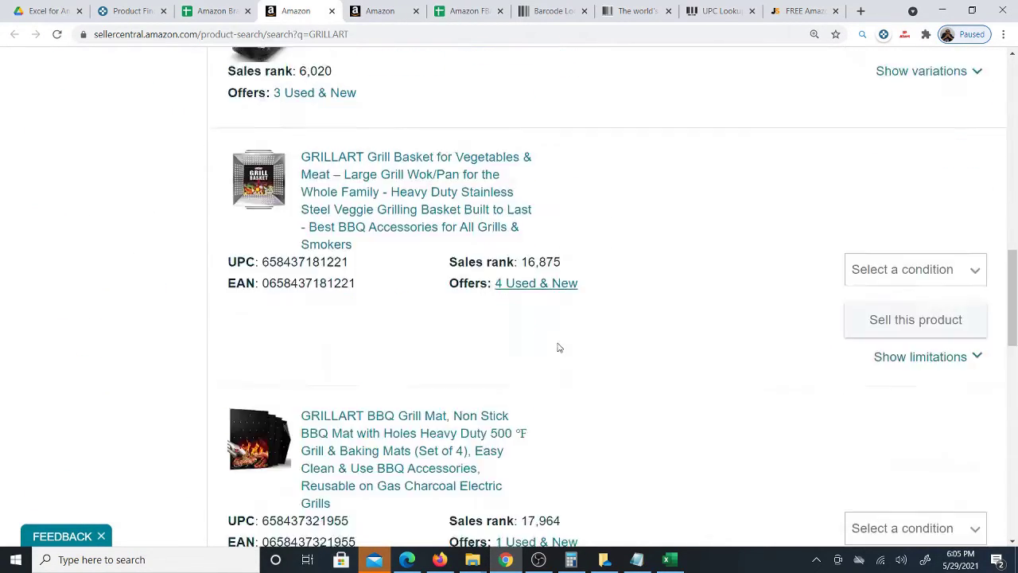
scroll(561, 346, up, 6)
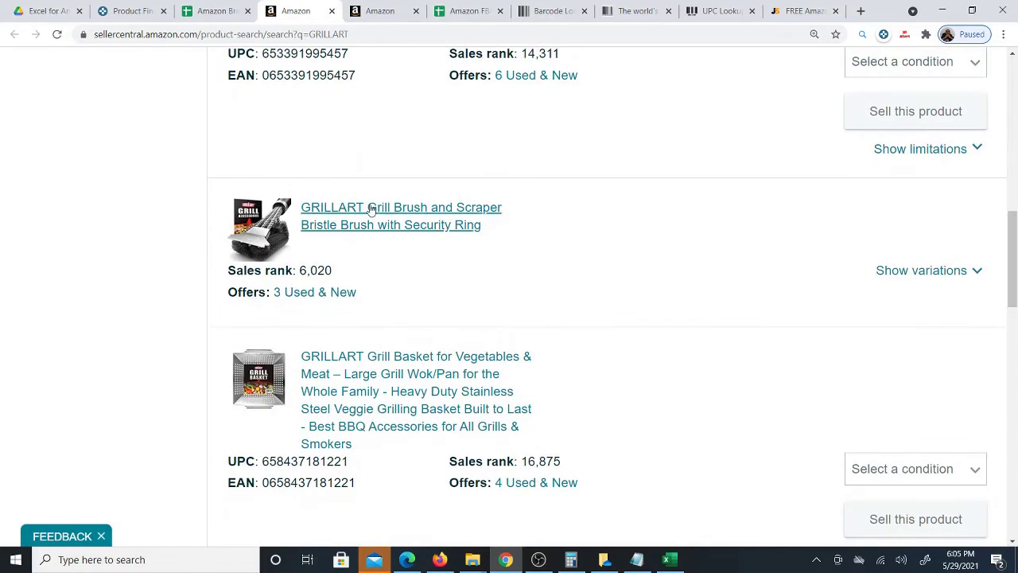
click(370, 209)
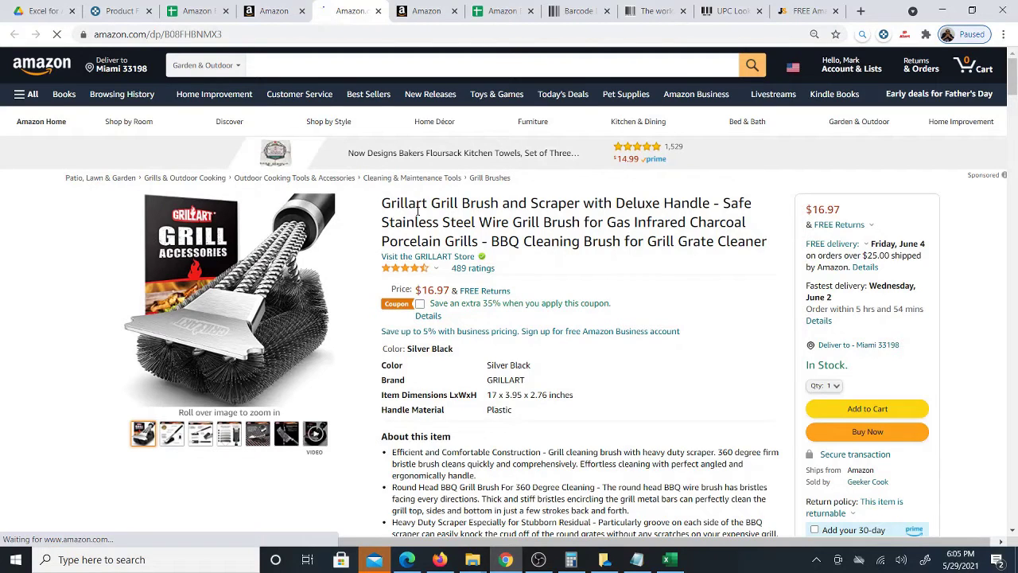
triple_click(418, 211)
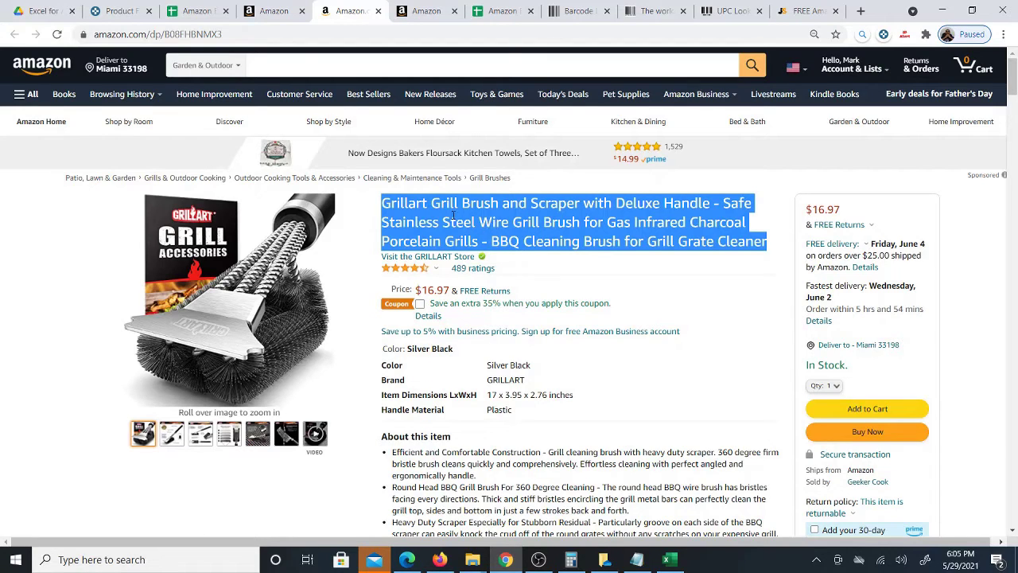
- Return to the research sheet and enter "yes" under Approval on Amazon? for GRILLART in E37
click(191, 11)
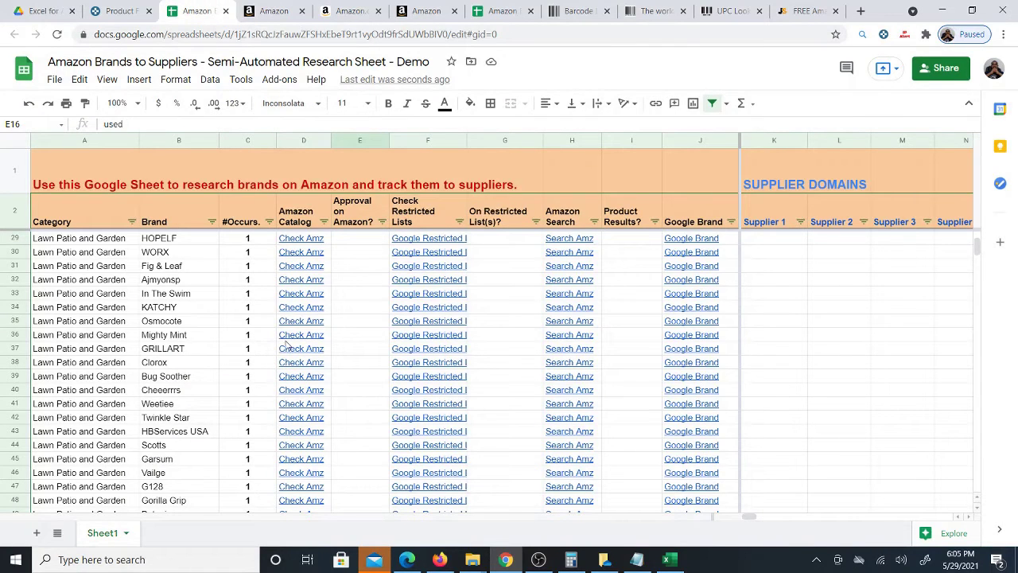
click(353, 355)
text(yes)
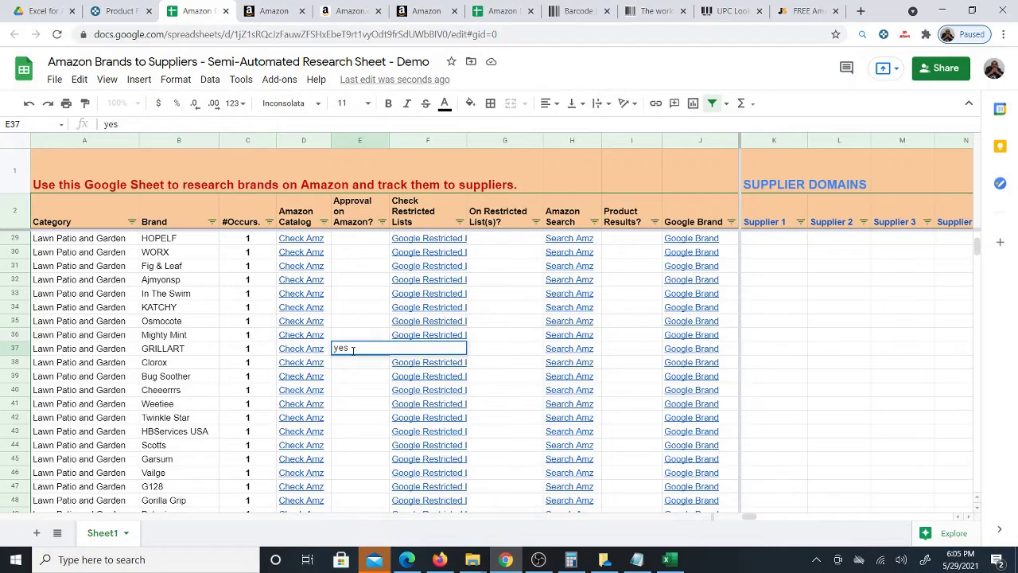
click(358, 377)
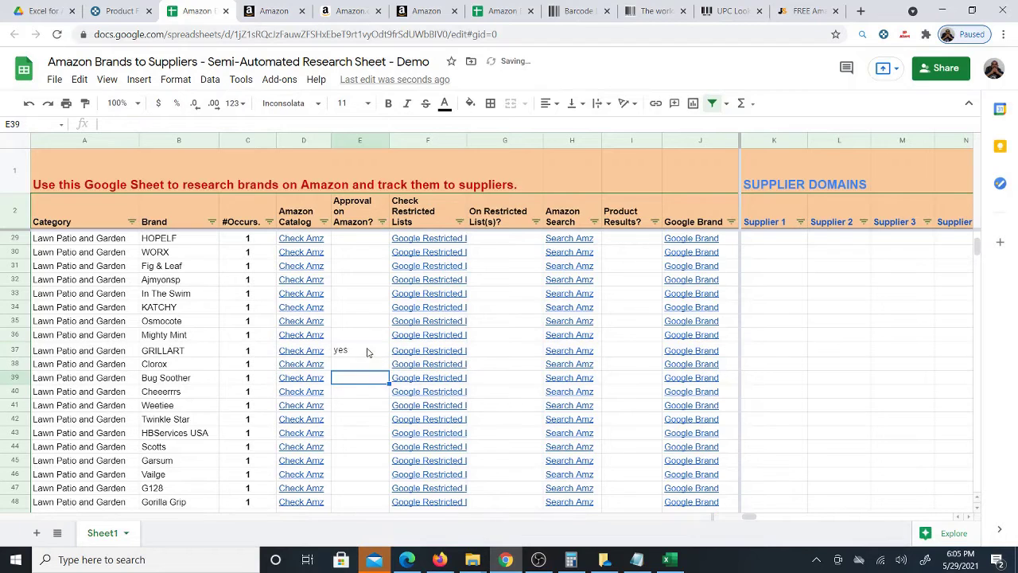
click(367, 353)
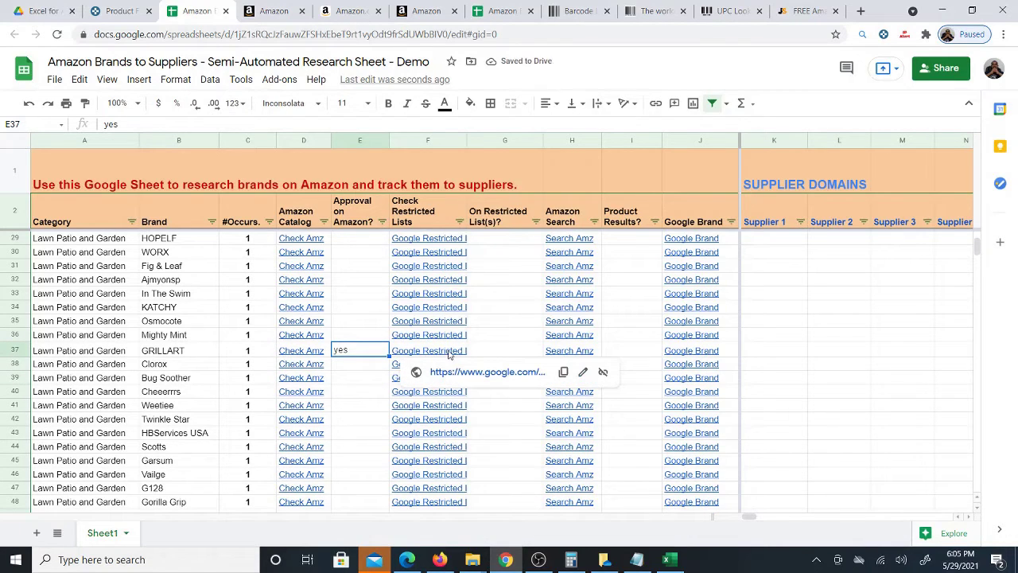
- Check GRILLART through its Google Restricted Lists link, close the results, and enter "no" under On Restricted List(s)? in G37
click(460, 372)
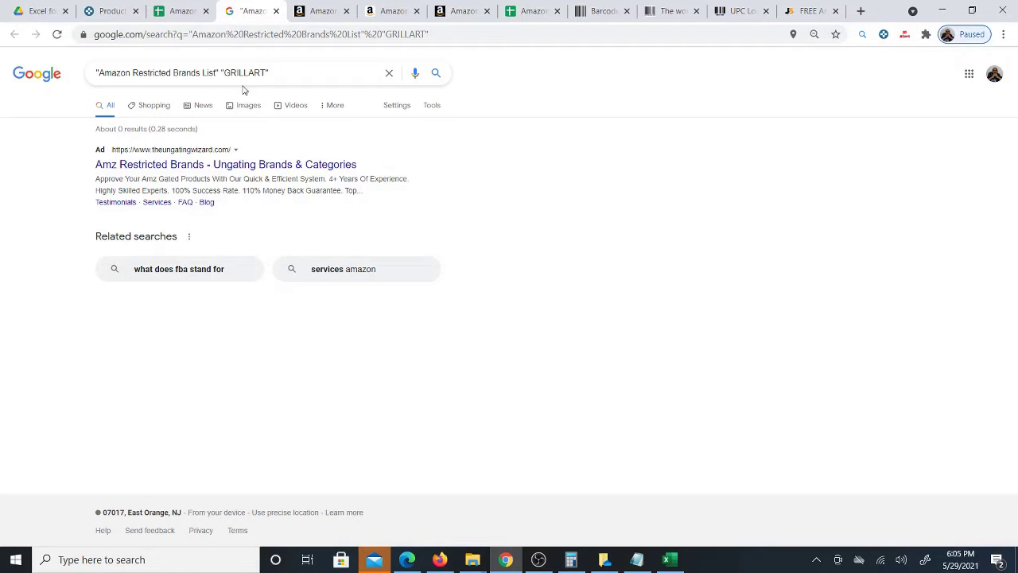
click(275, 12)
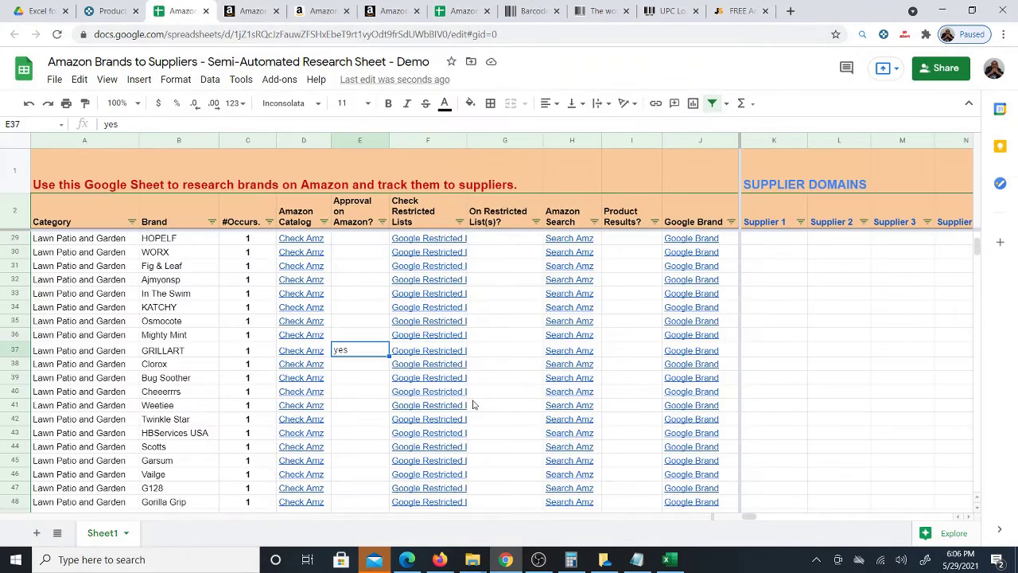
click(500, 350)
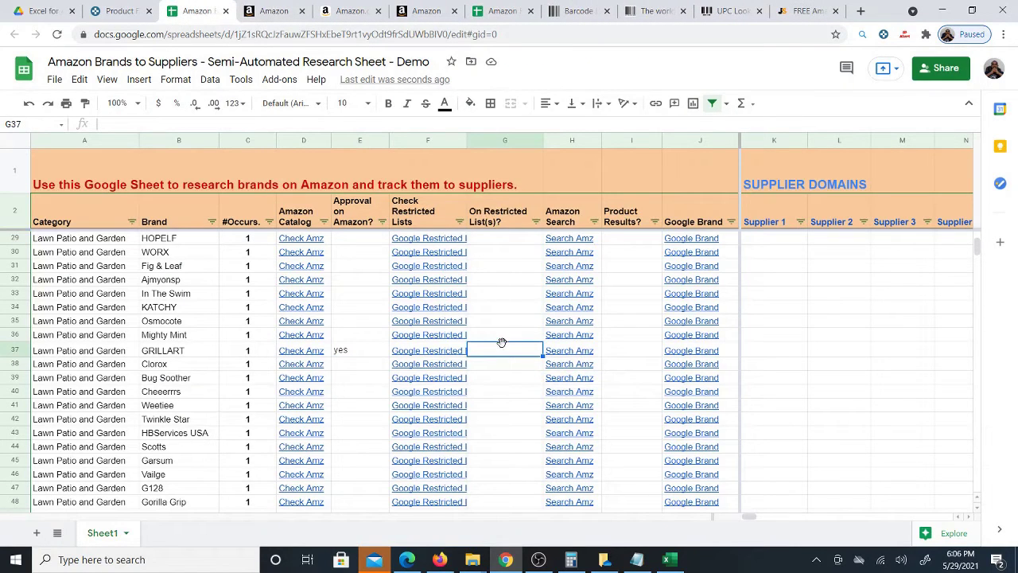
text(no)
key(Return)
click(497, 354)
- Return to the Amazon page of the Grillart Grill Brush and Scraper with Deluxe Handle and search Google for its highlighted product title
click(631, 356)
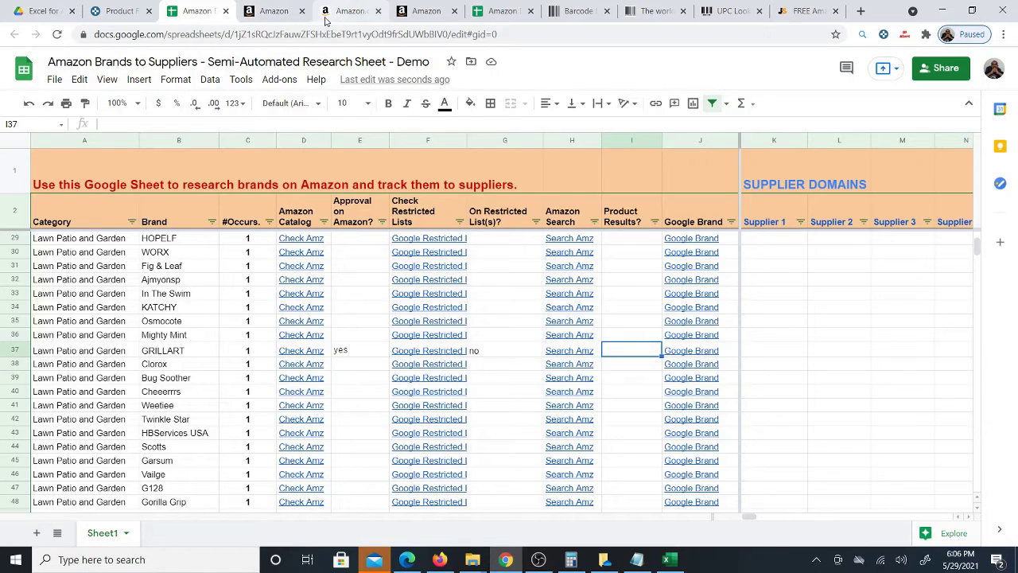
click(274, 12)
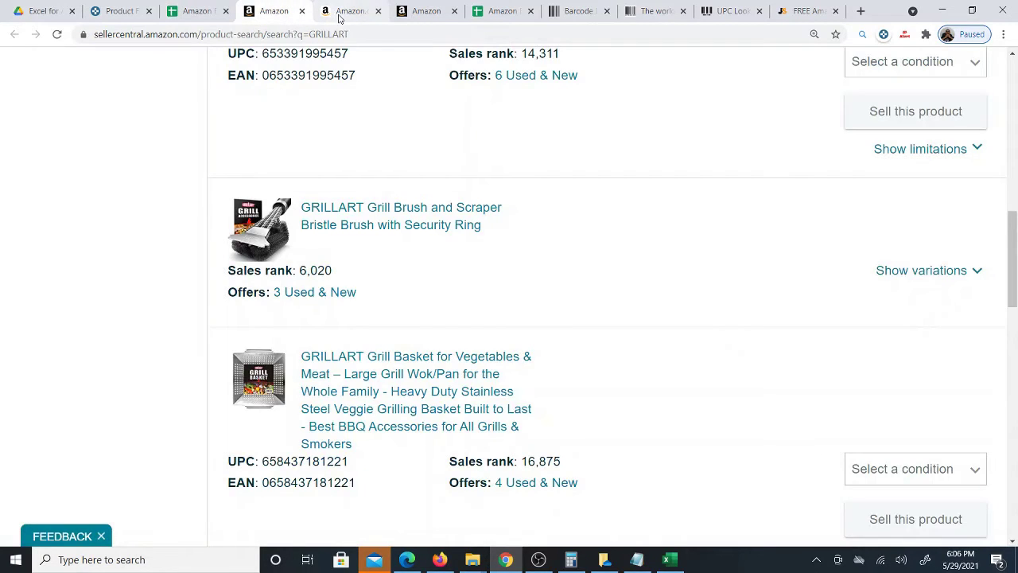
click(193, 12)
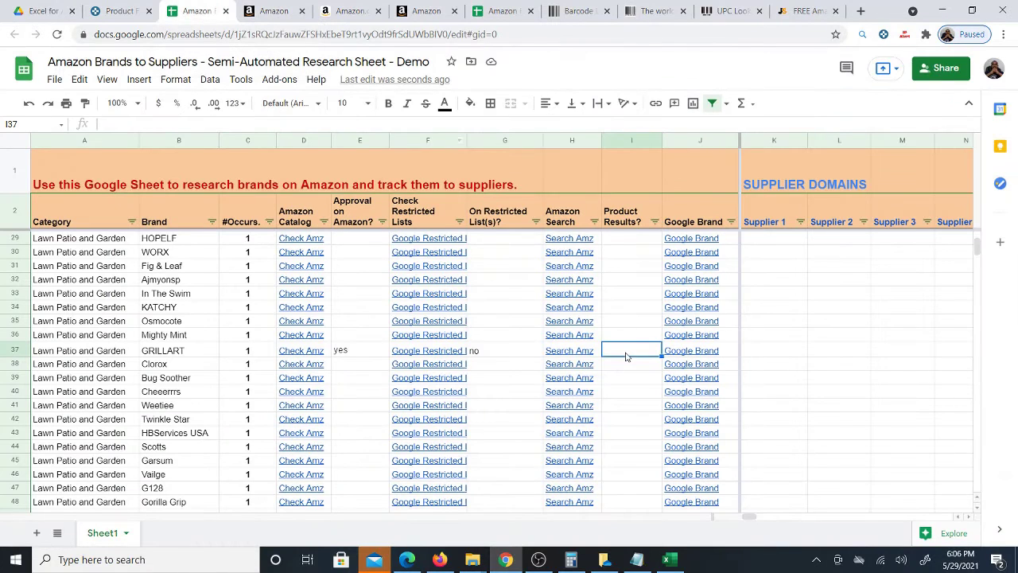
click(270, 12)
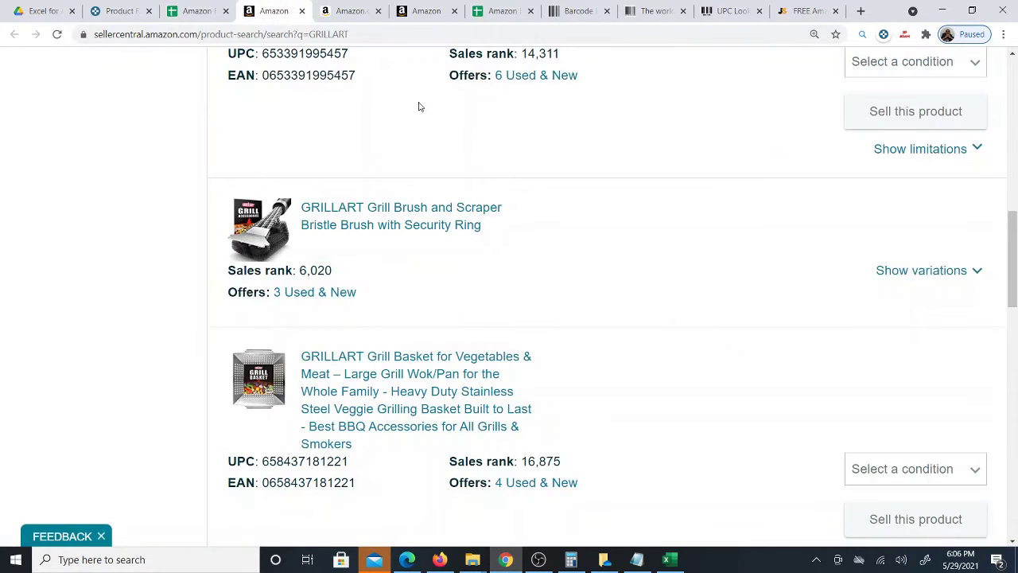
click(349, 11)
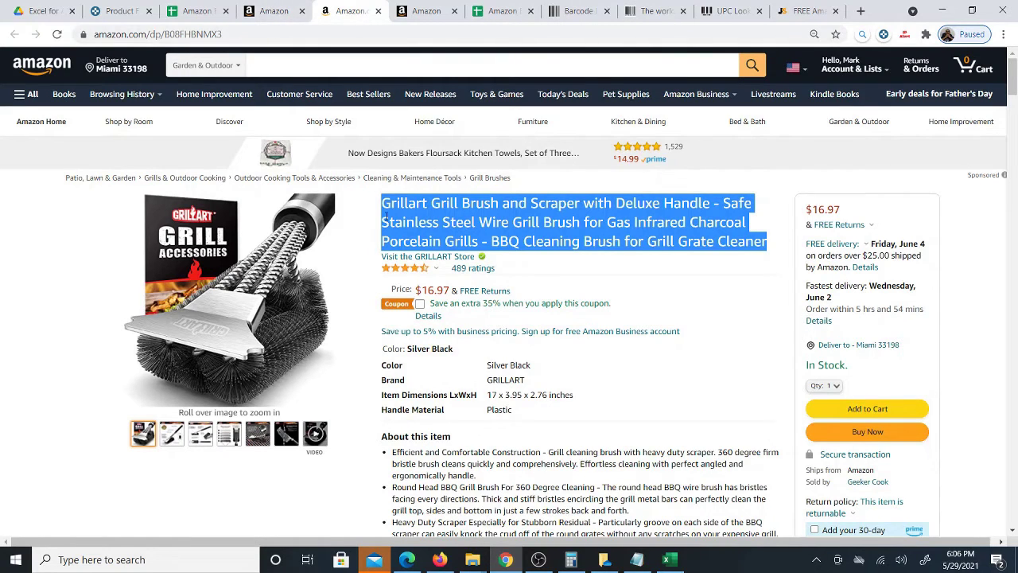
right_click(436, 219)
click(487, 243)
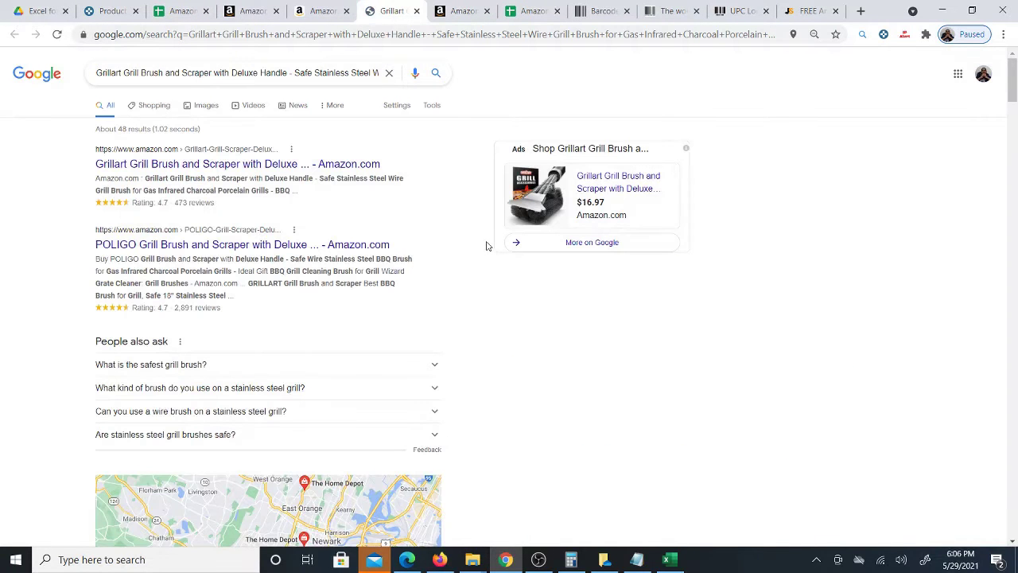
- Review the Google results for the Grillart grill brush title for other retailers selling the product
scroll(525, 324, down, 7)
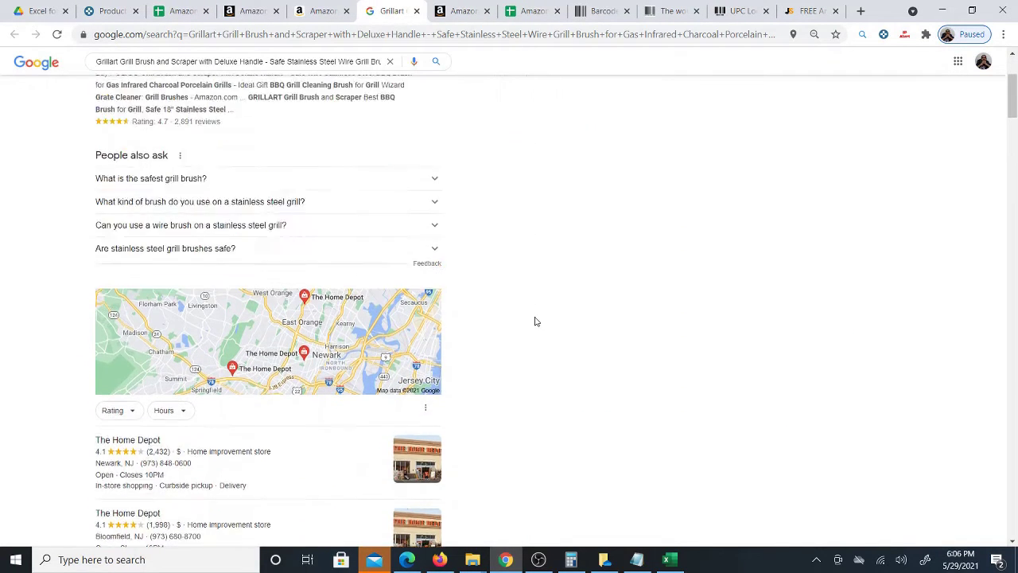
scroll(540, 320, down, 2)
scroll(538, 312, up, 1)
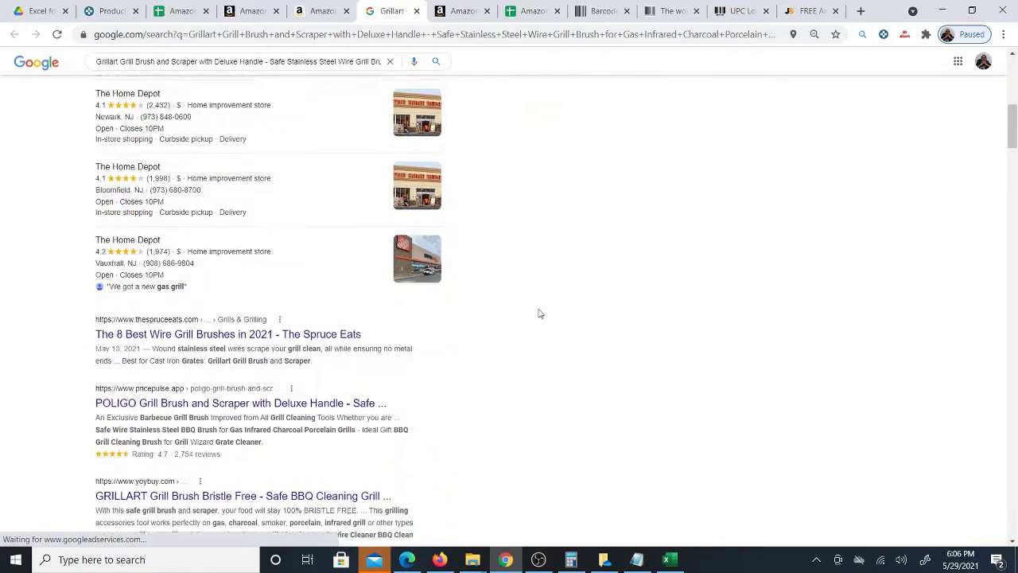
scroll(539, 312, up, 2)
scroll(364, 333, down, 3)
scroll(364, 332, down, 1)
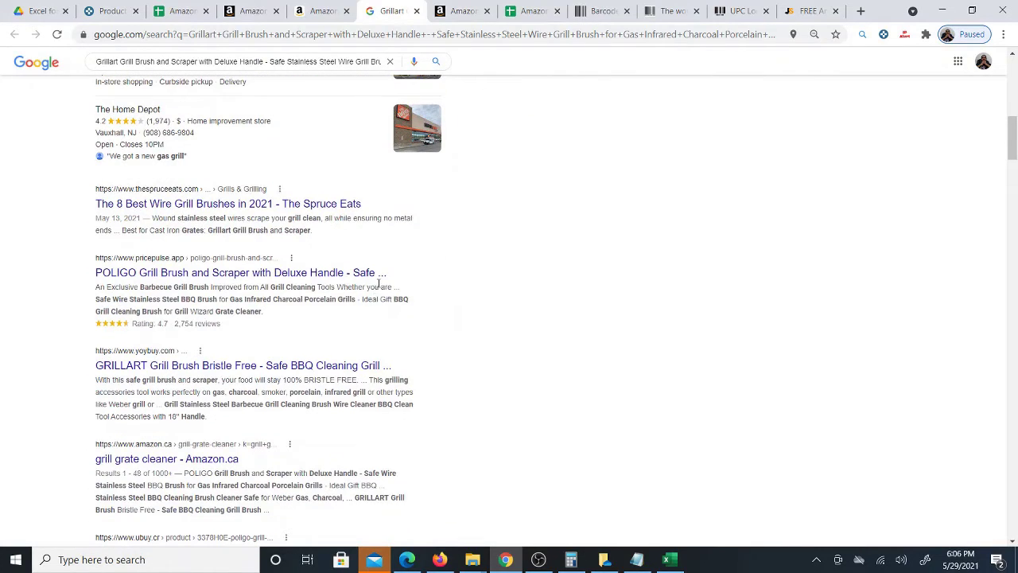
scroll(421, 277, down, 3)
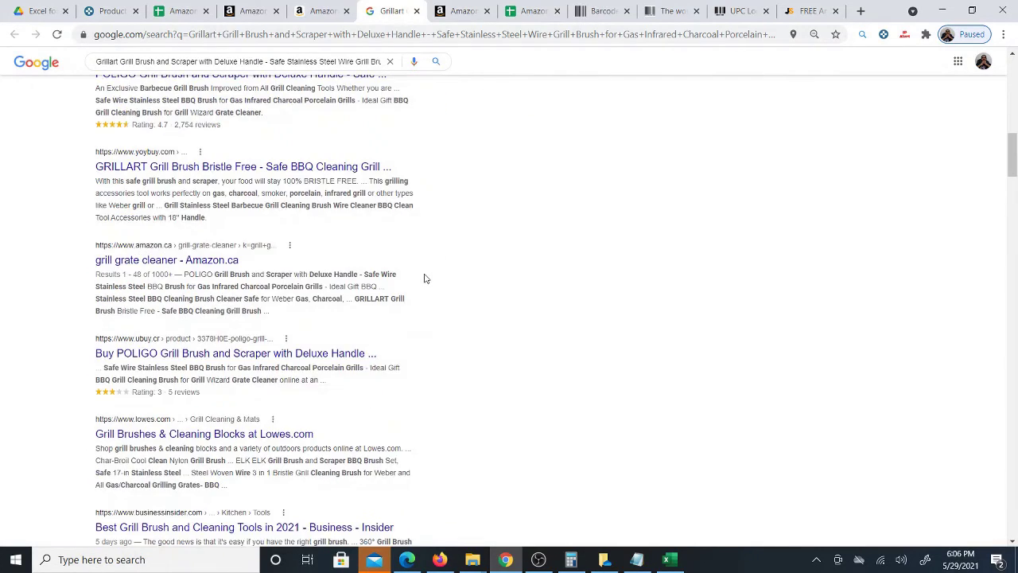
scroll(425, 277, down, 3)
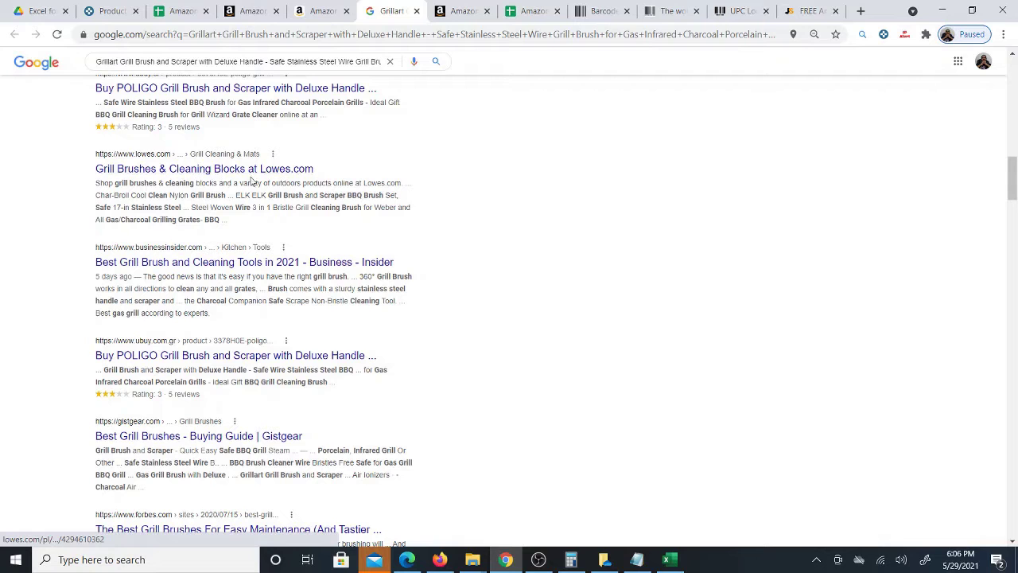
scroll(358, 271, down, 2)
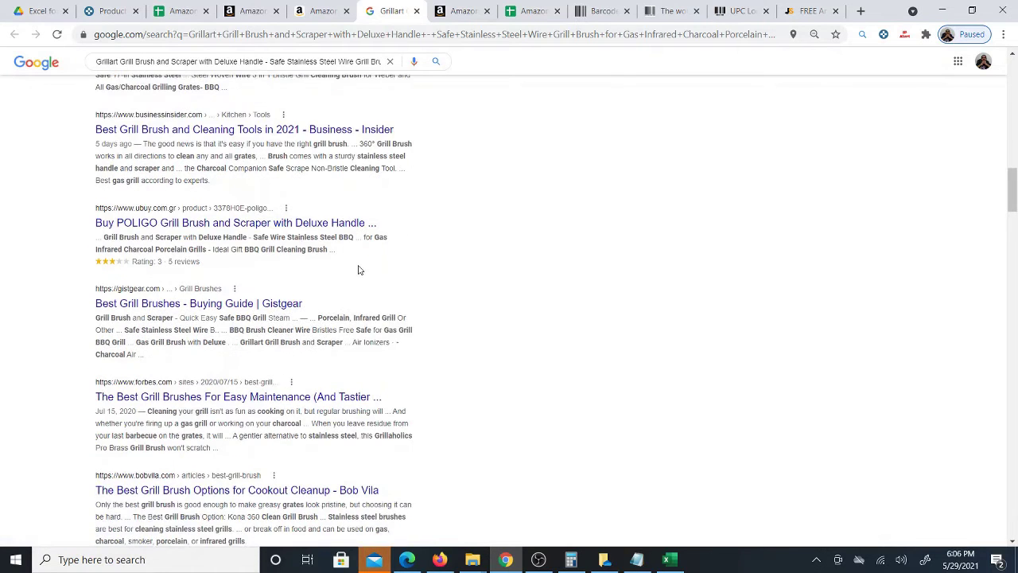
scroll(358, 271, up, 3)
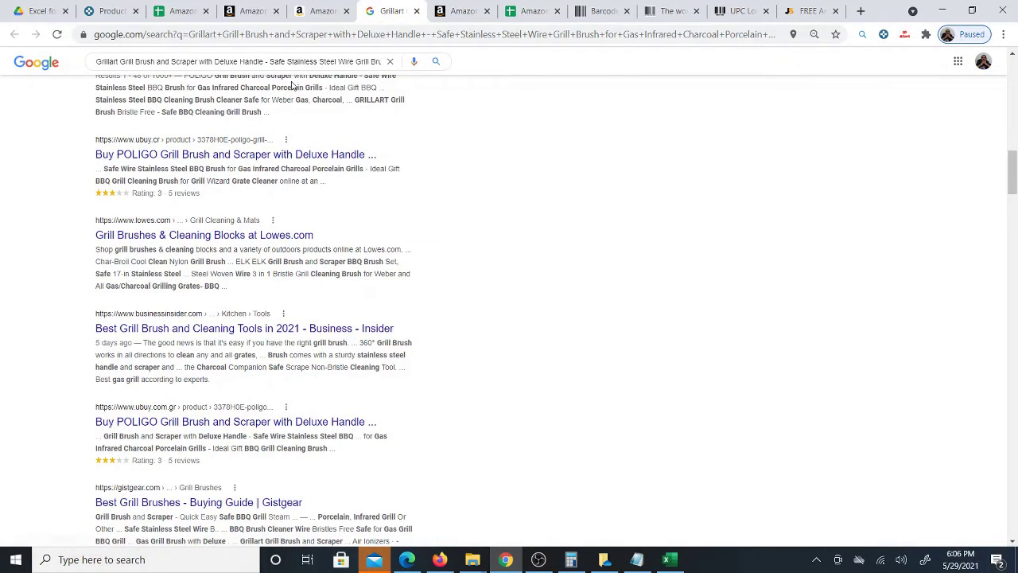
- Compare the Grillart grill brush's Amazon product page with the GRILLART catalog listings in Seller Central
click(320, 11)
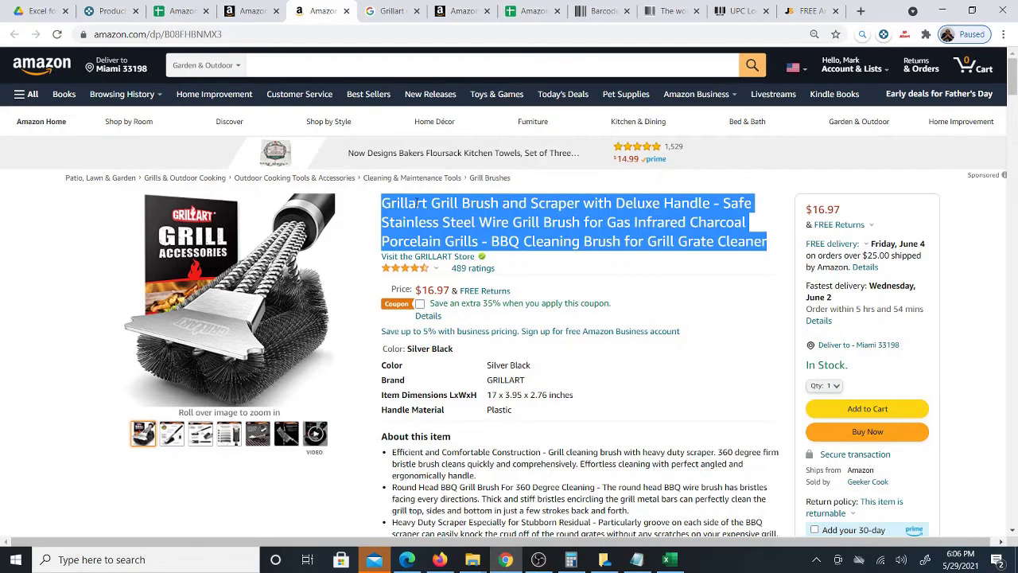
click(181, 11)
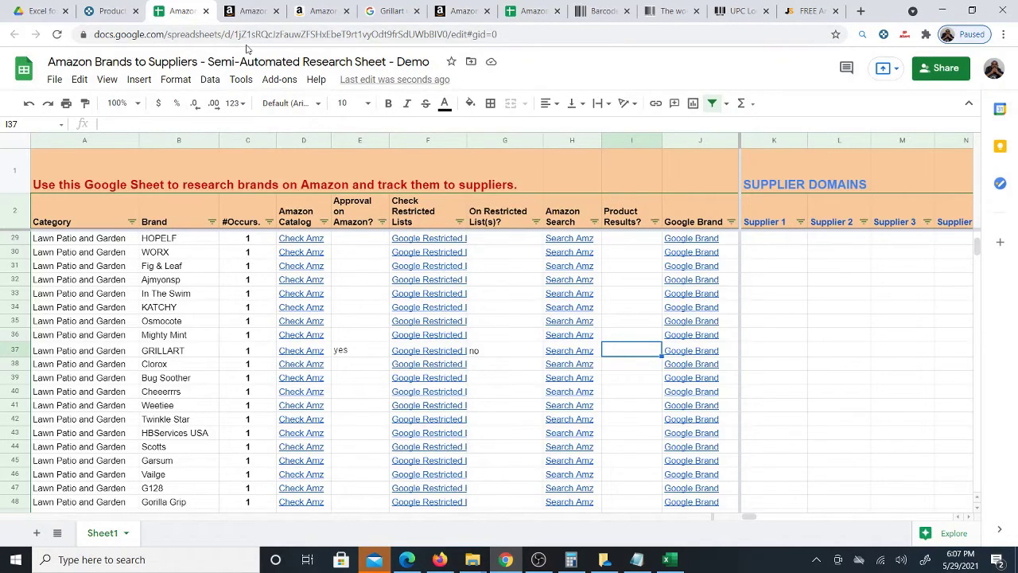
click(248, 16)
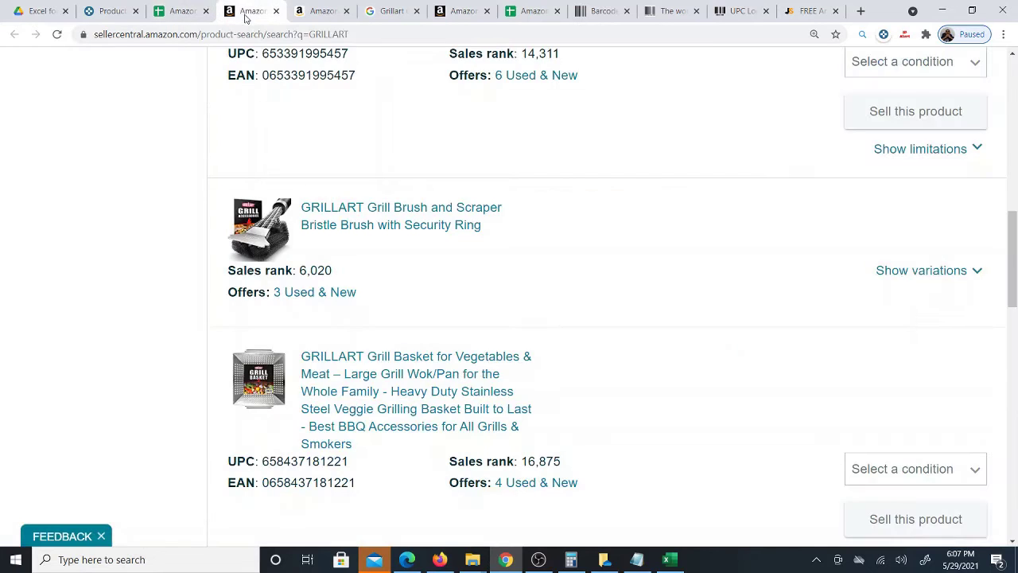
click(325, 19)
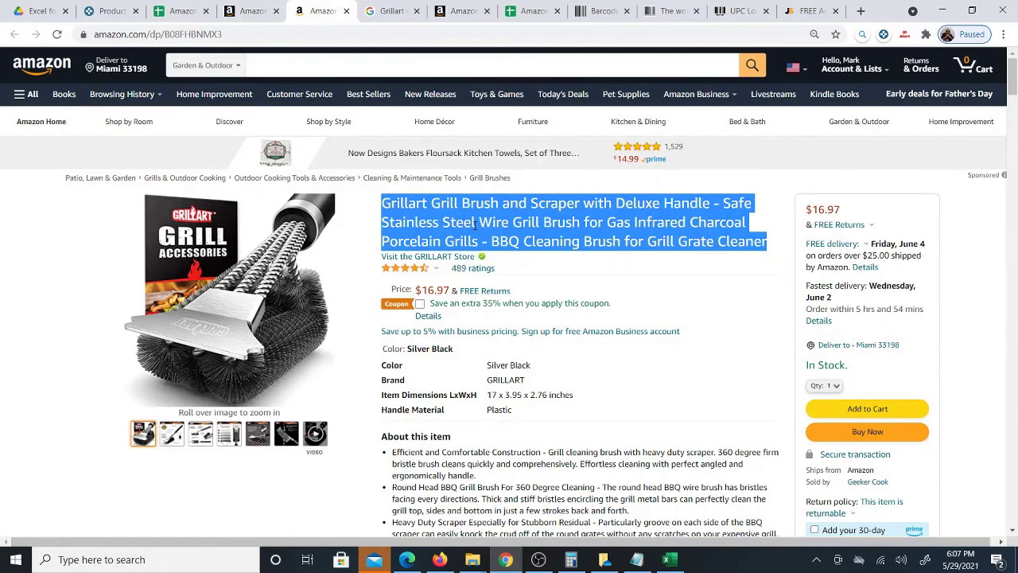
click(248, 14)
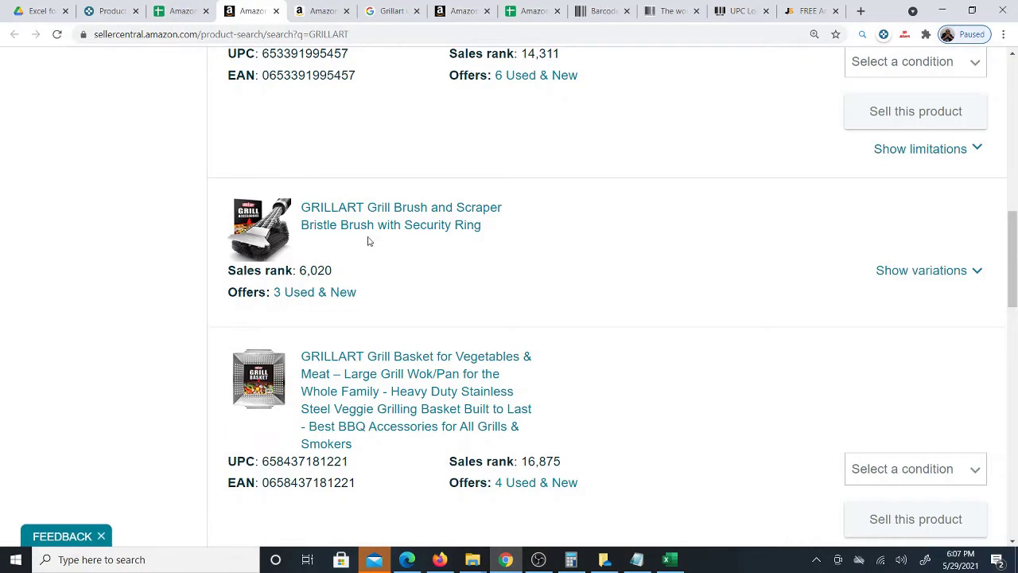
- Open GRILLART's Google Brand link from the research sheet and switch the search to Shopping results
click(180, 11)
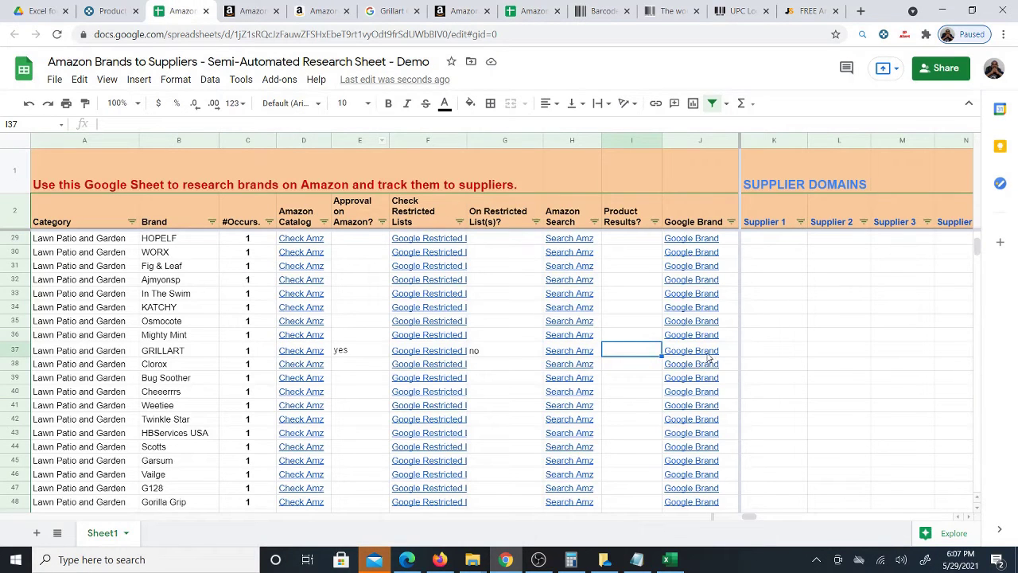
mouse_move(708, 357)
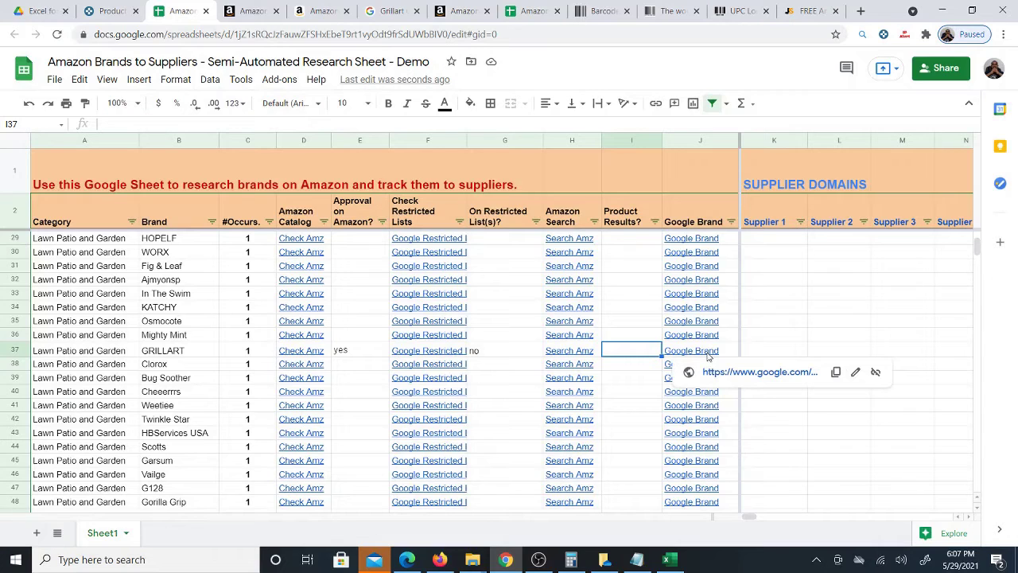
click(722, 372)
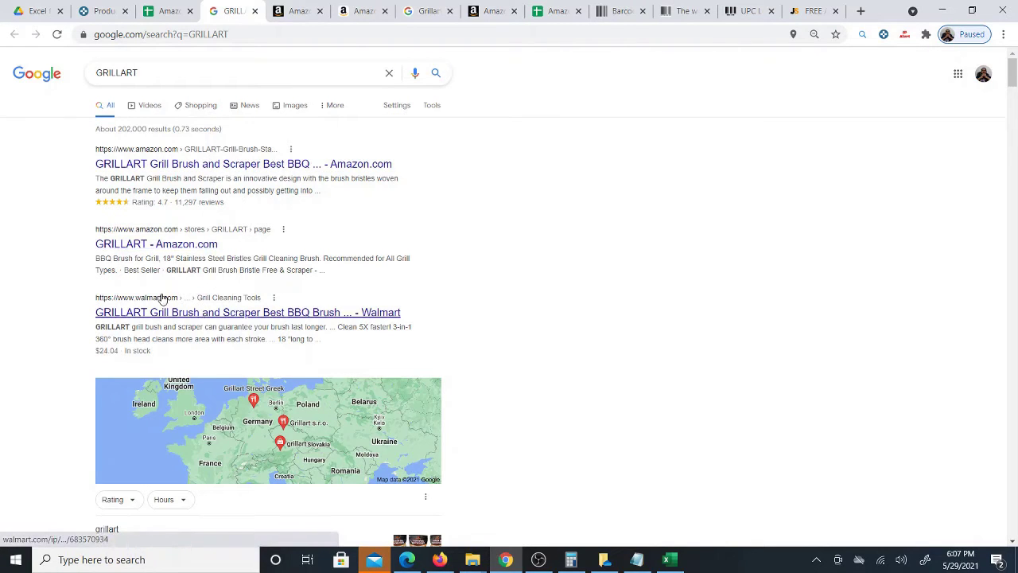
click(197, 106)
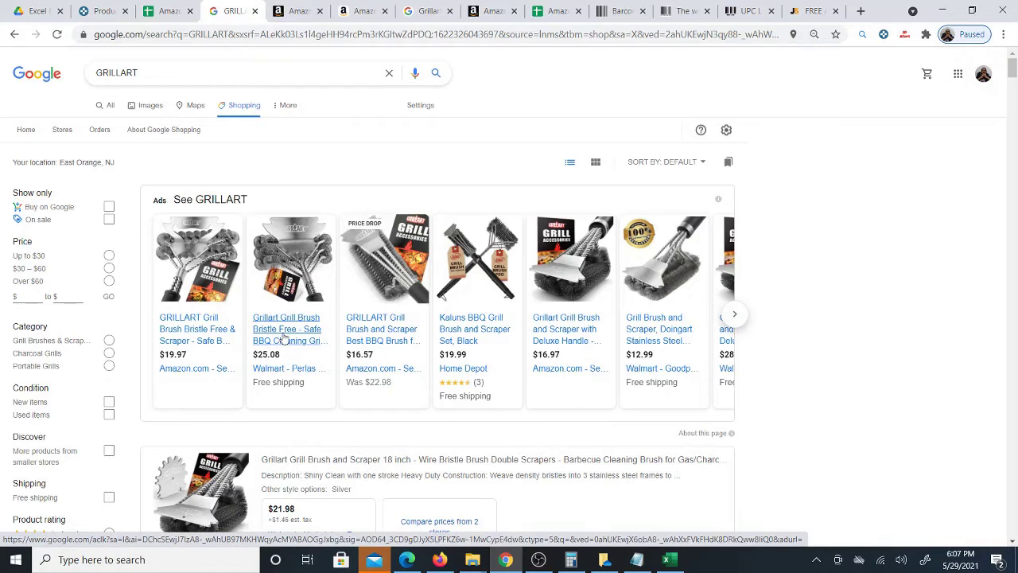
- Browse the GRILLART Shopping ads and product listings for stores carrying the brand
click(735, 315)
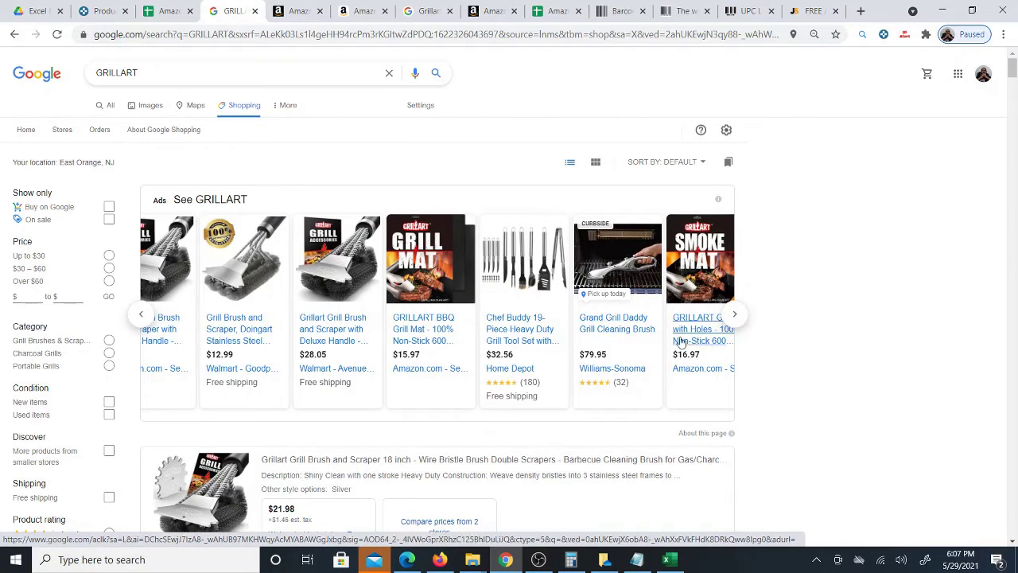
click(734, 315)
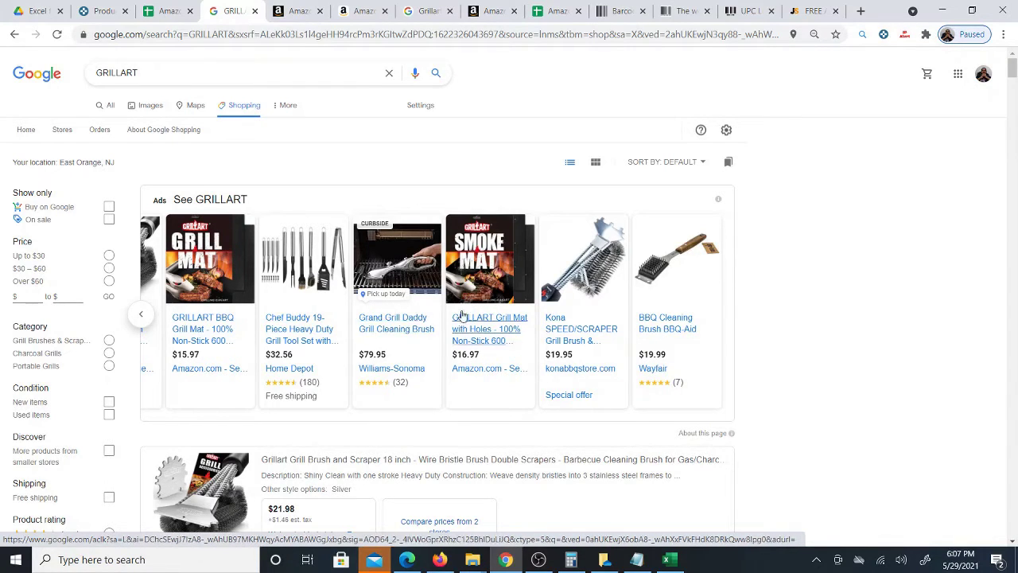
scroll(489, 352, down, 1)
scroll(489, 352, down, 2)
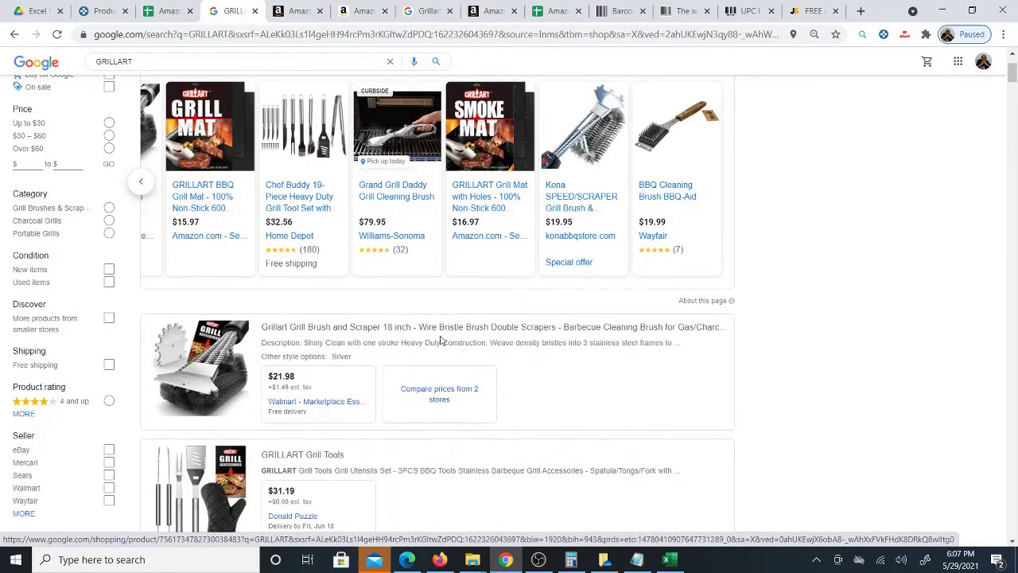
scroll(446, 341, down, 2)
scroll(450, 321, up, 3)
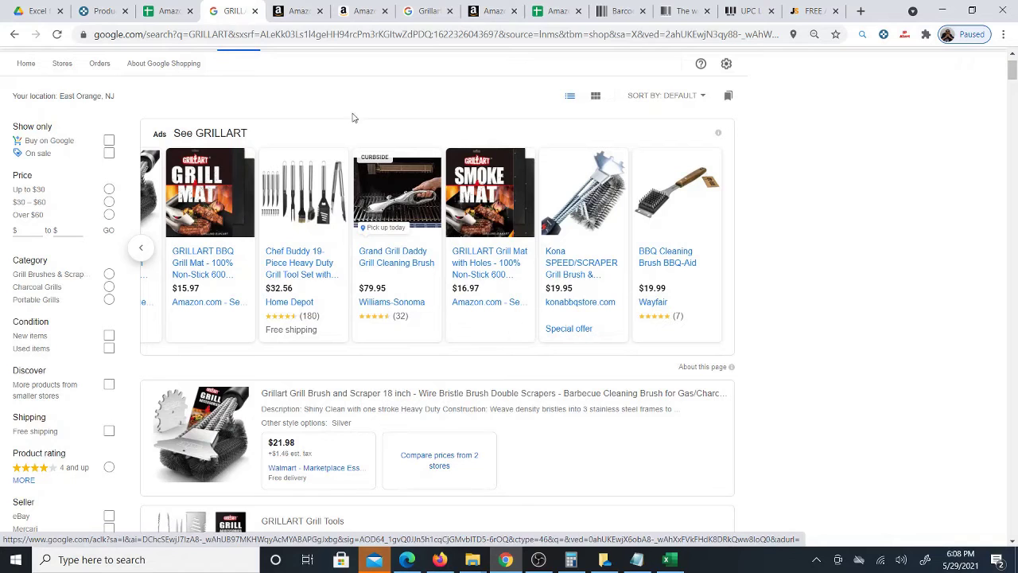
- Compare the GRILLART Shopping results with the Amazon product page and the Seller Central catalog listings
click(347, 15)
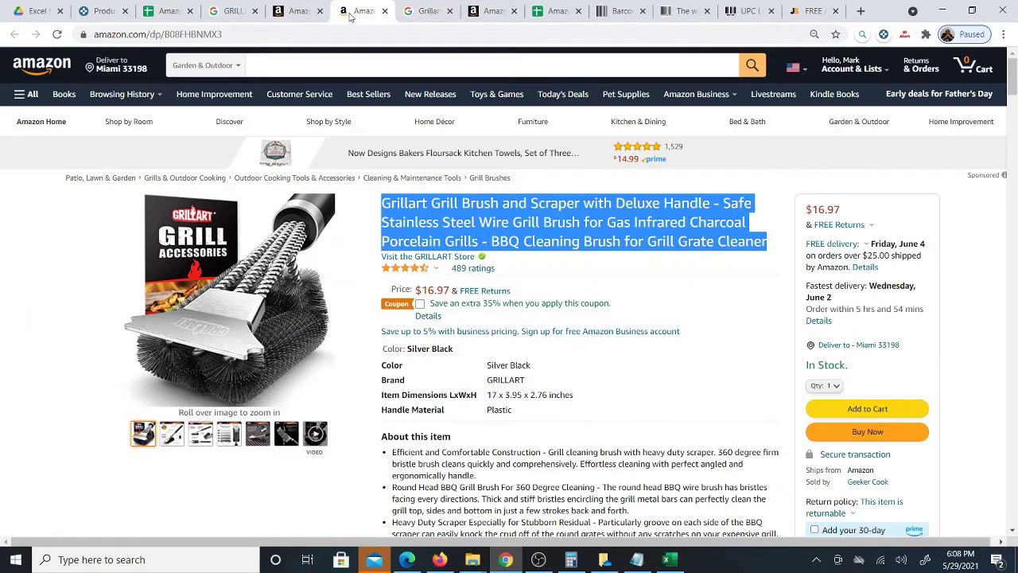
click(289, 15)
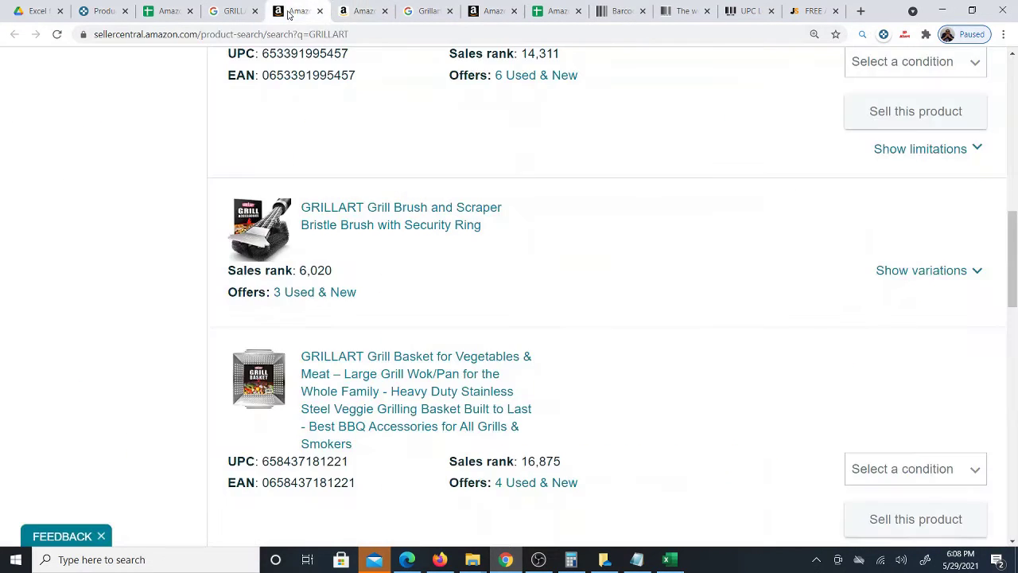
click(222, 14)
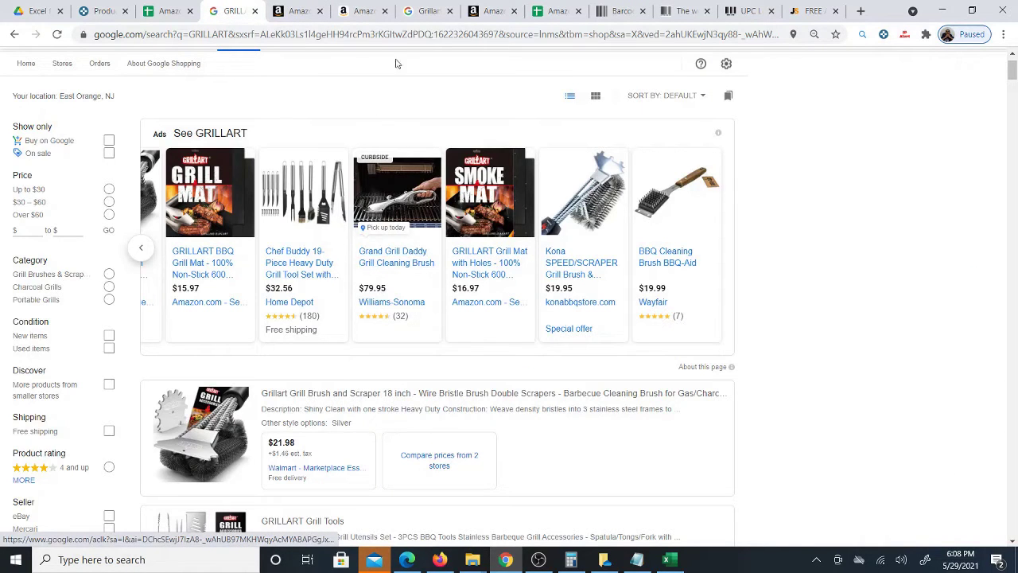
click(292, 9)
scroll(420, 320, down, 2)
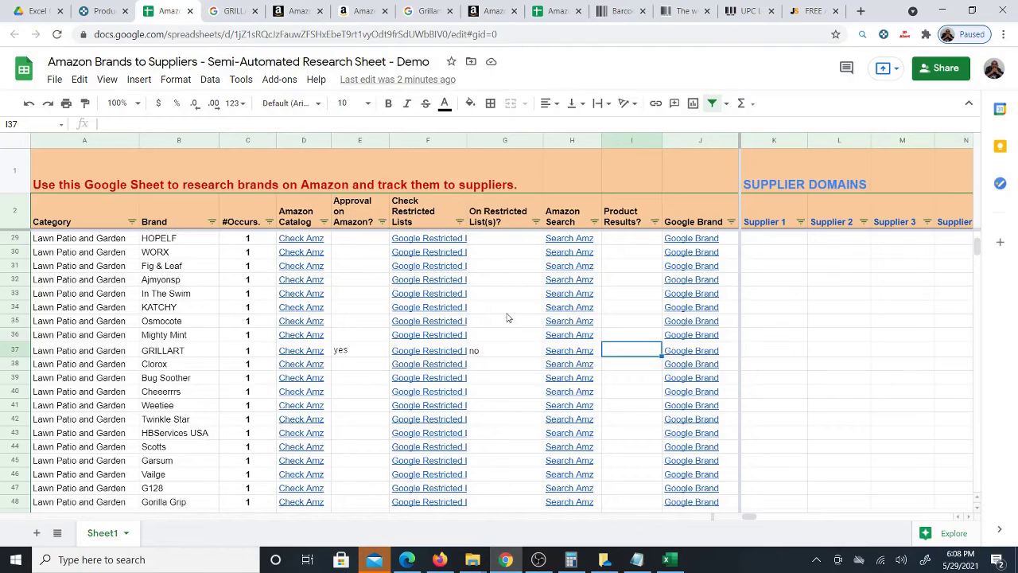
- Check the GRILLART Shopping results for a store, and rename the Supplier 1 header in the research sheet to homedepot.com
click(770, 353)
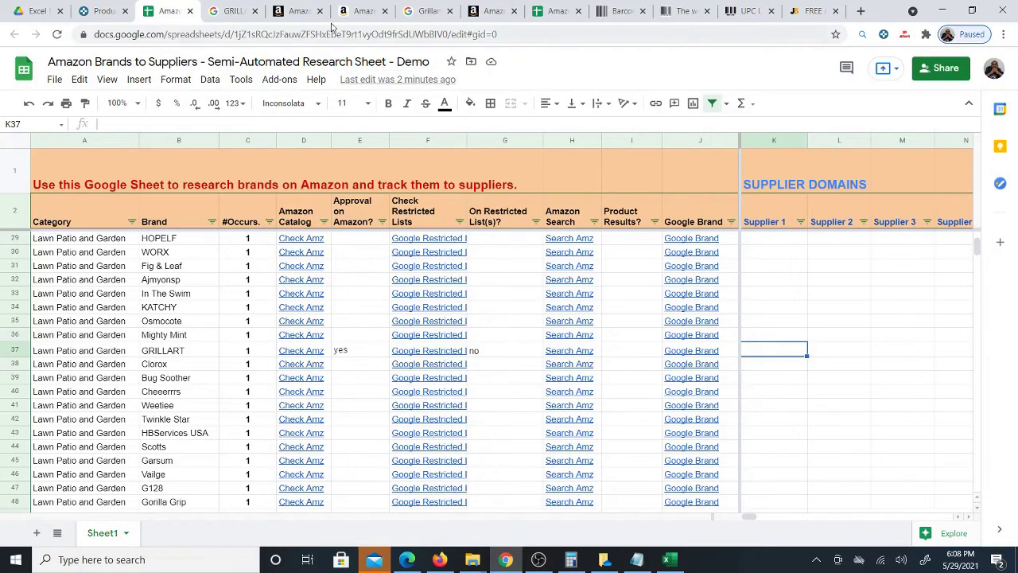
click(226, 9)
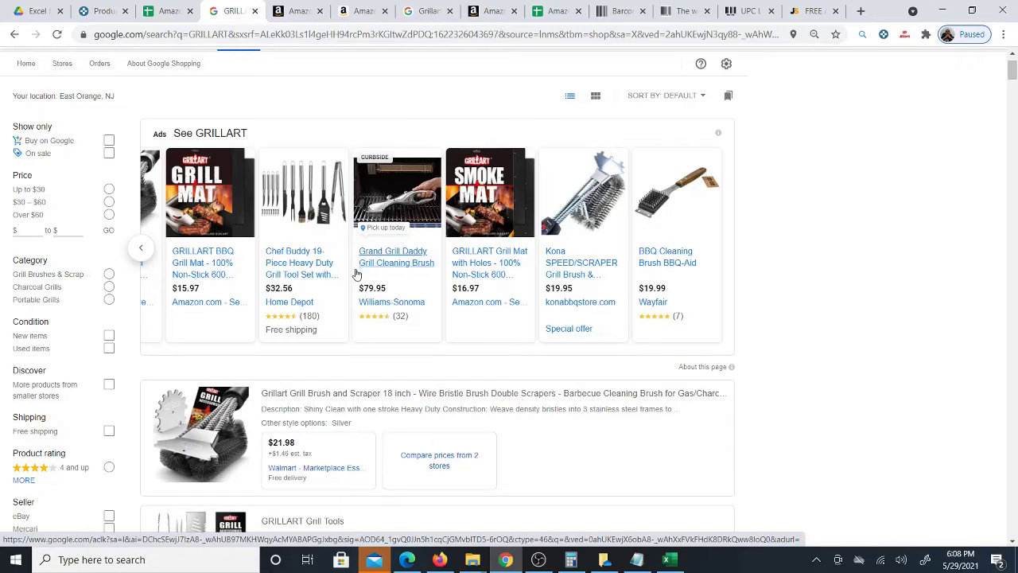
click(167, 13)
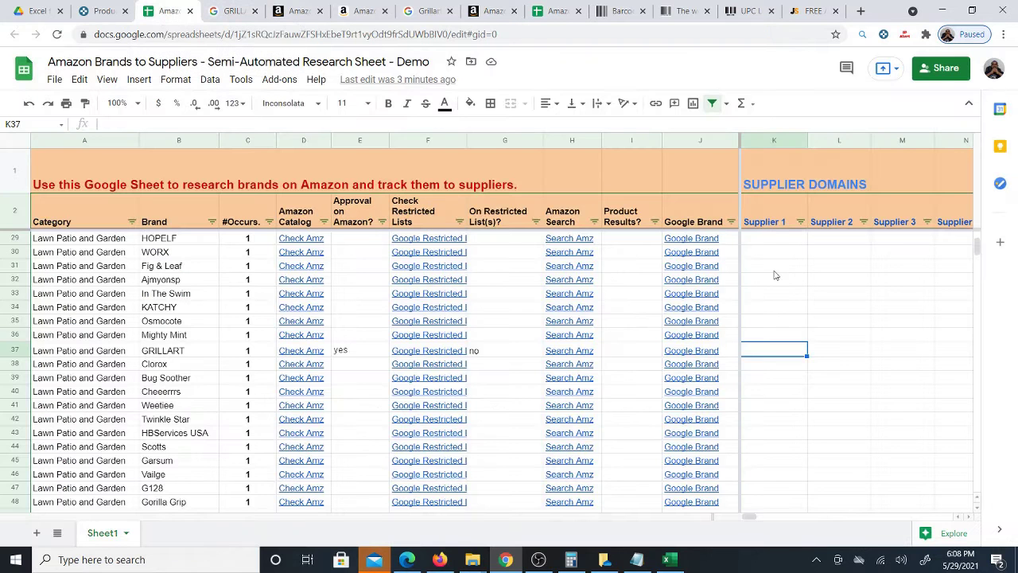
click(759, 215)
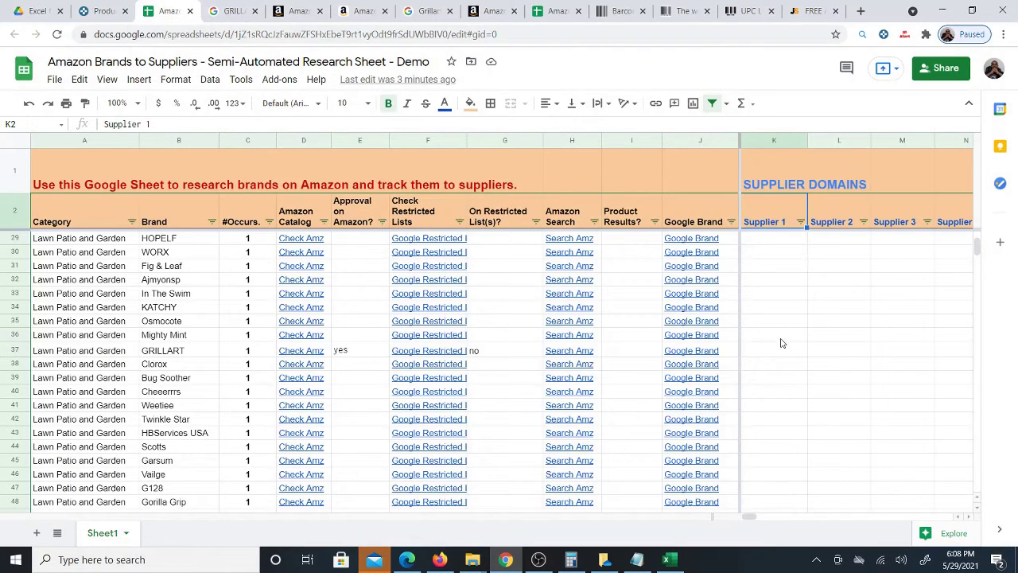
text(homede)
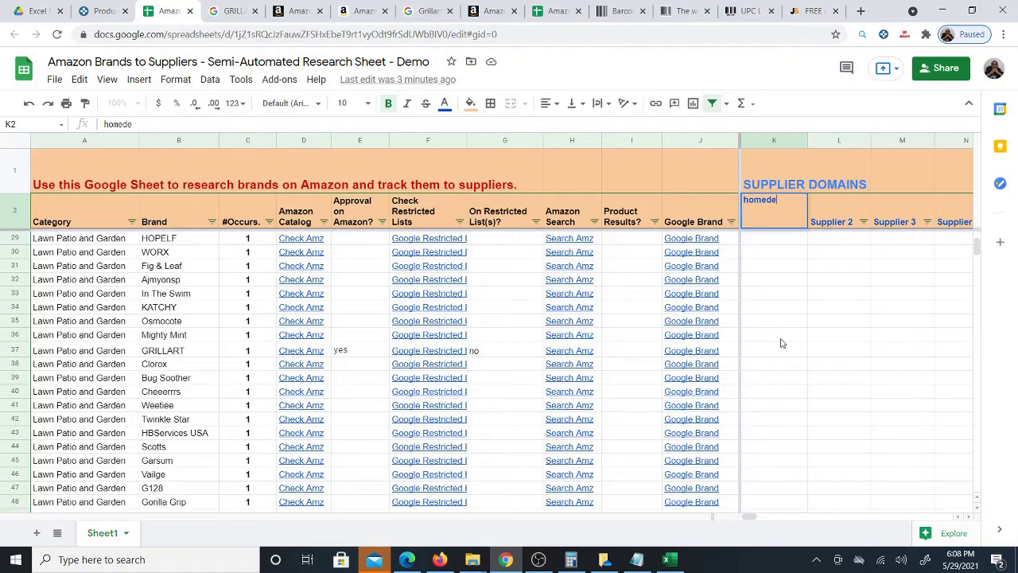
text(pot.com)
- Enter yes for GRILLART in the homedepot.com supplier column
click(781, 350)
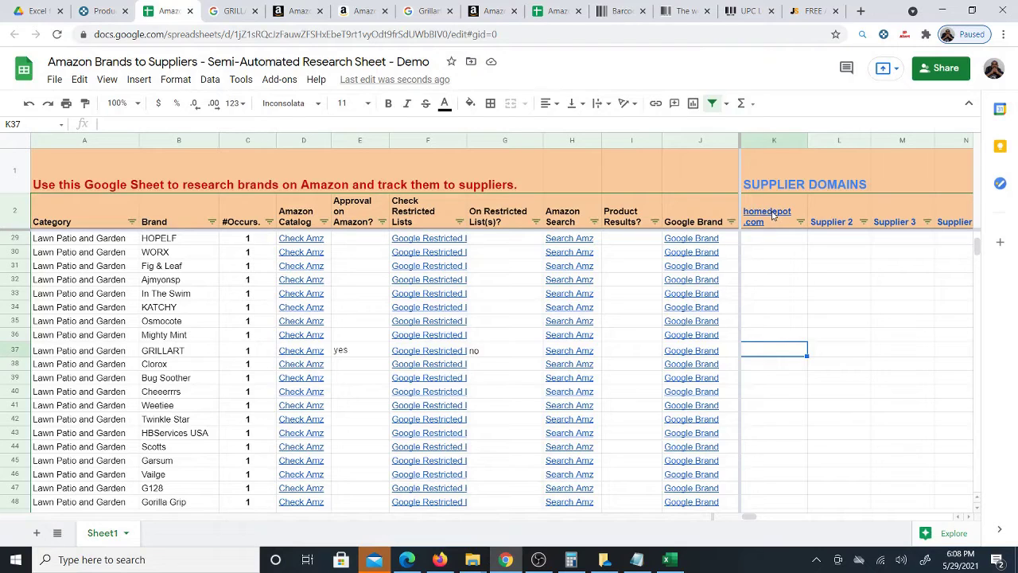
mouse_move(772, 217)
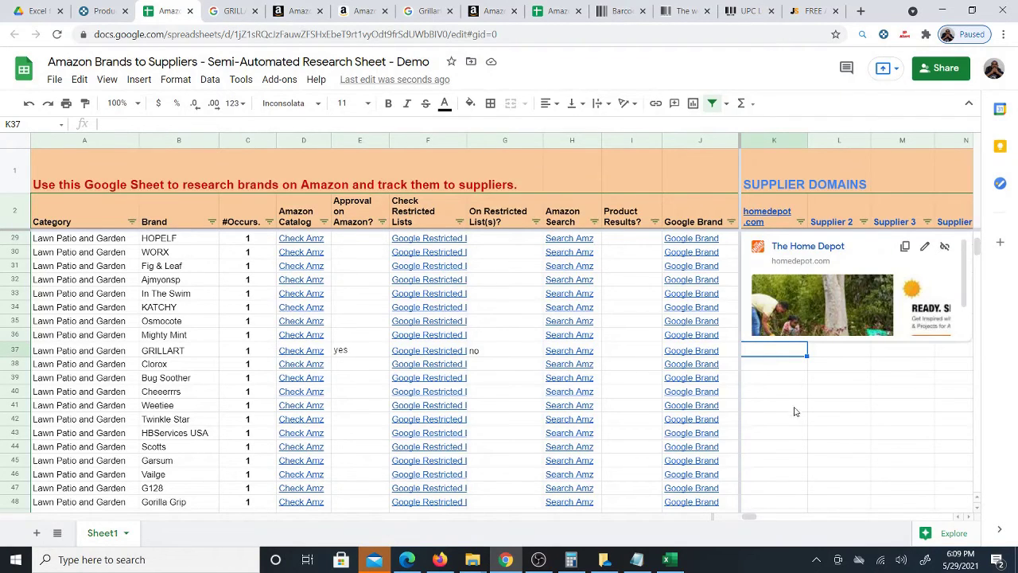
text(yes)
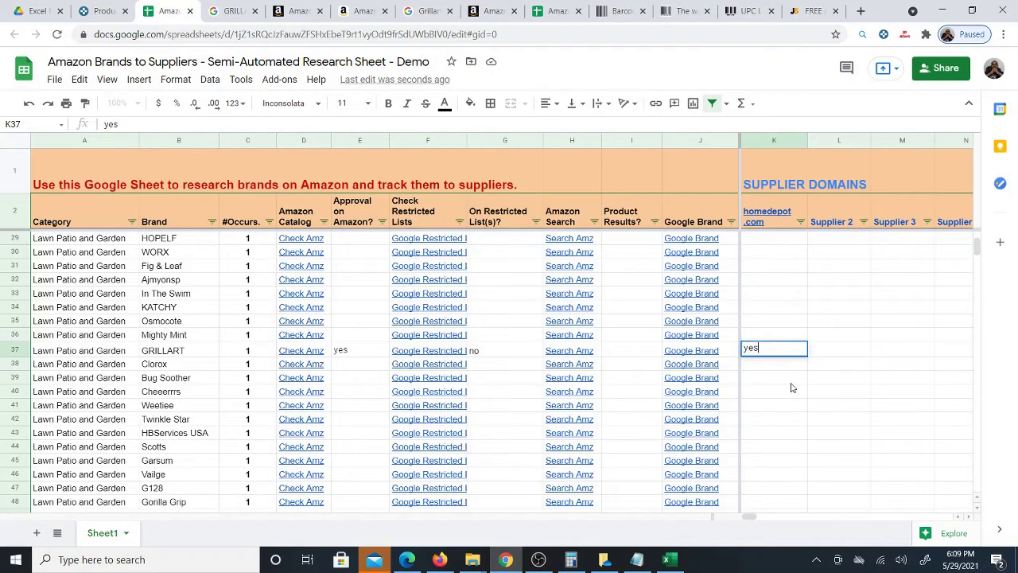
key(Down)
key(Down)
click(774, 352)
- View the filter-by-value choices of the homedepot.com column and close them without applying a filter
mouse_move(754, 211)
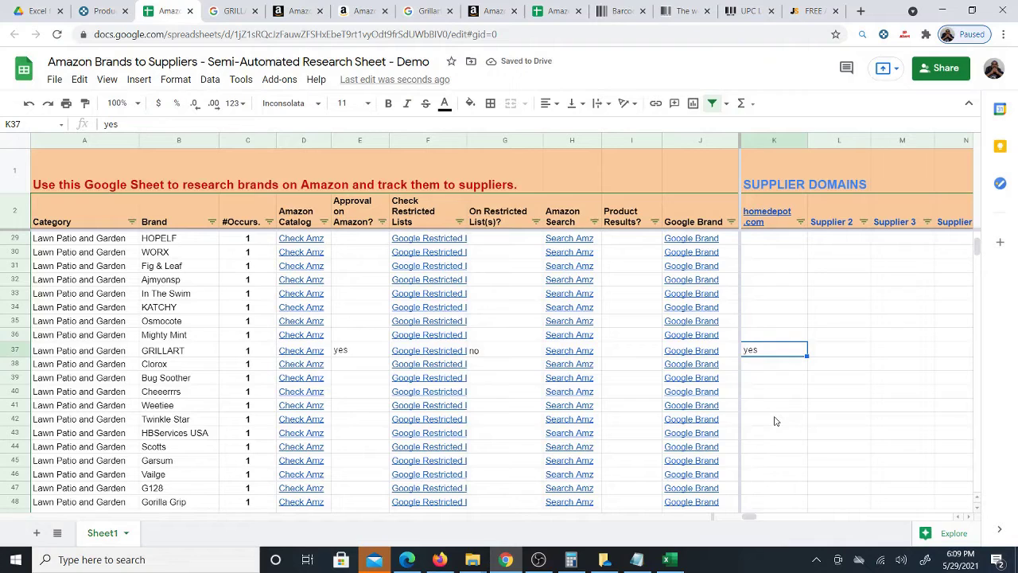
click(800, 222)
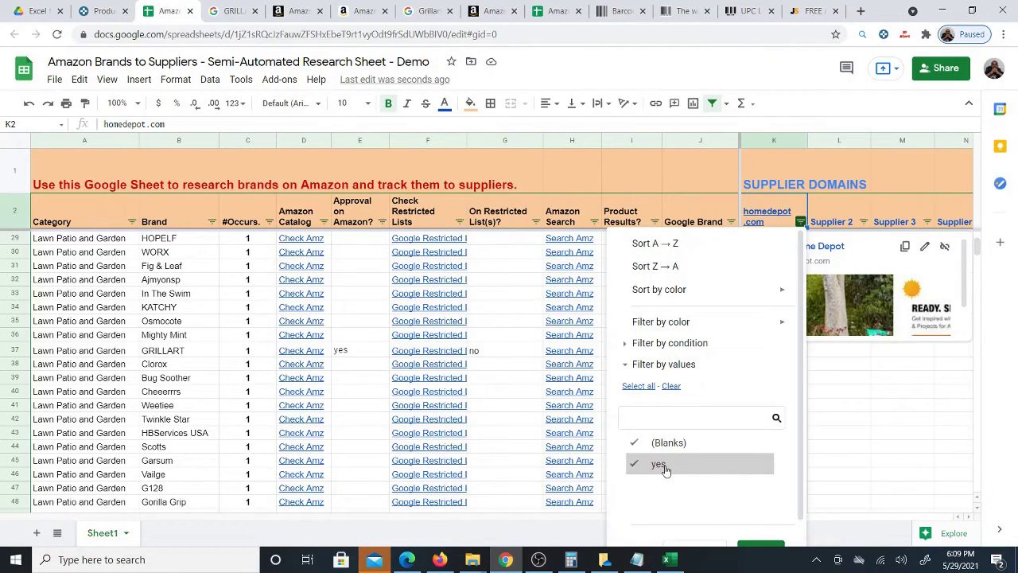
click(825, 428)
click(761, 351)
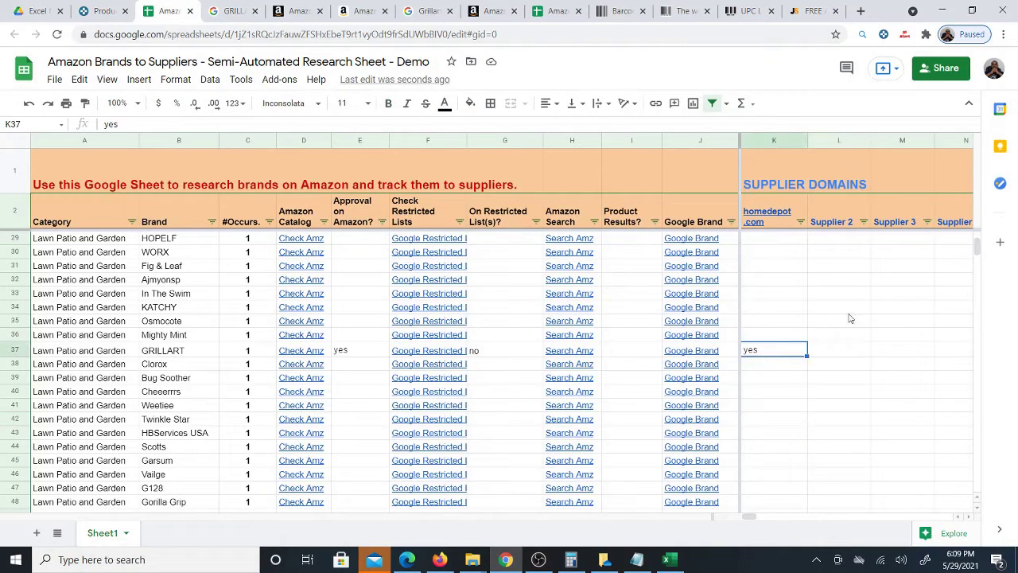
- Review the supplier headers alongside the GRILLART Shopping results and the Keepa product list, ending in the research sheet
click(840, 219)
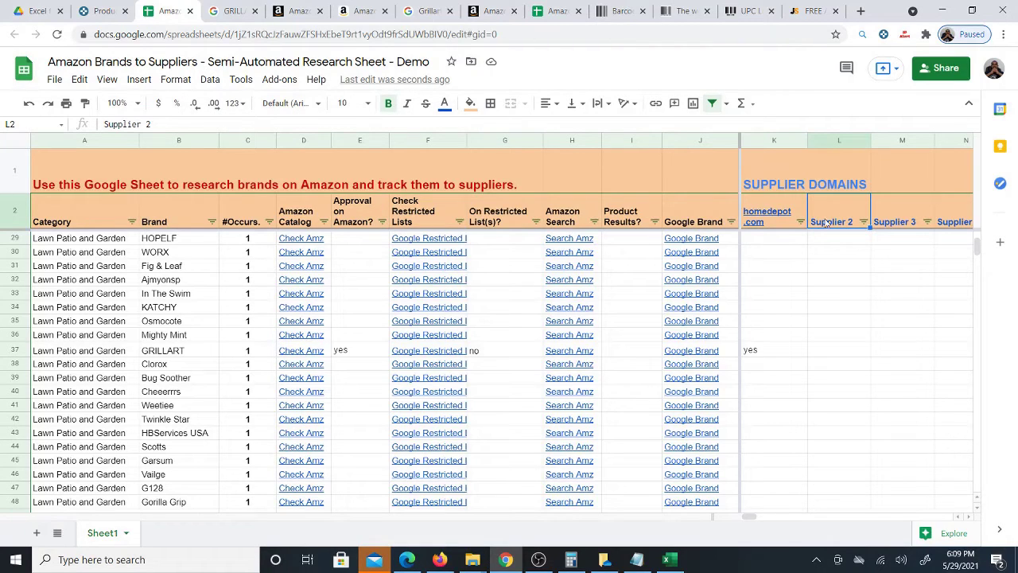
mouse_move(753, 221)
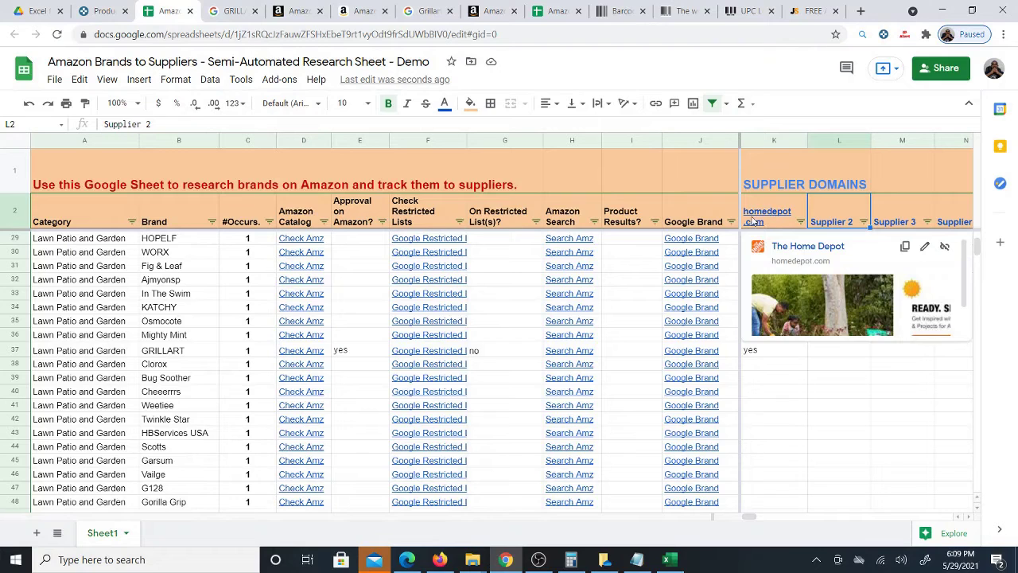
click(764, 353)
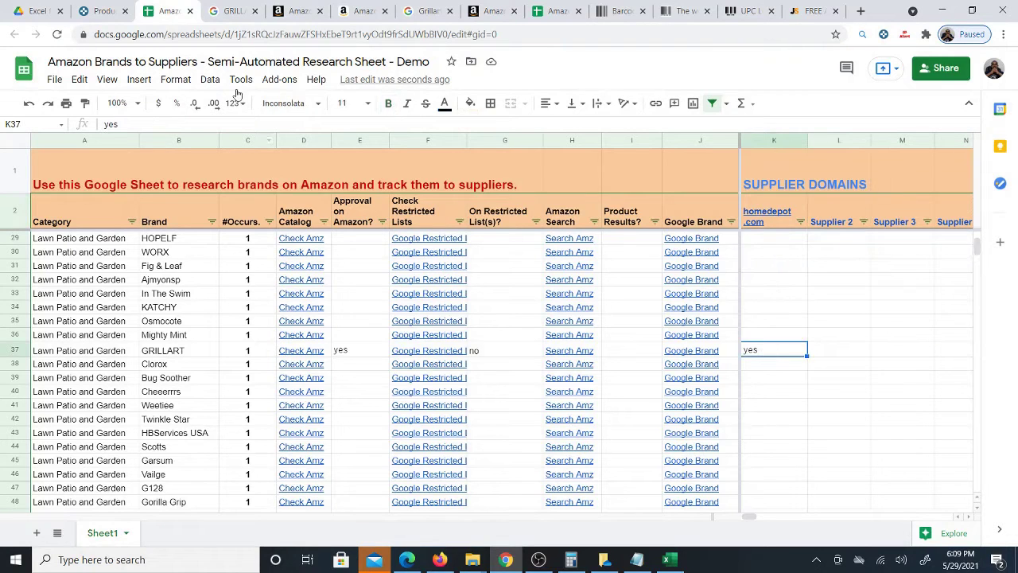
click(230, 12)
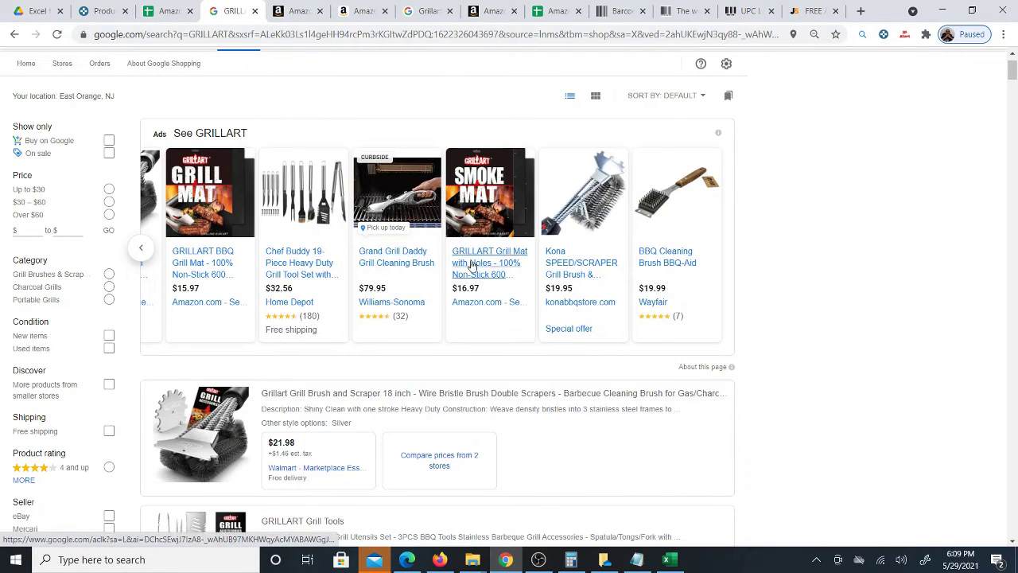
click(168, 18)
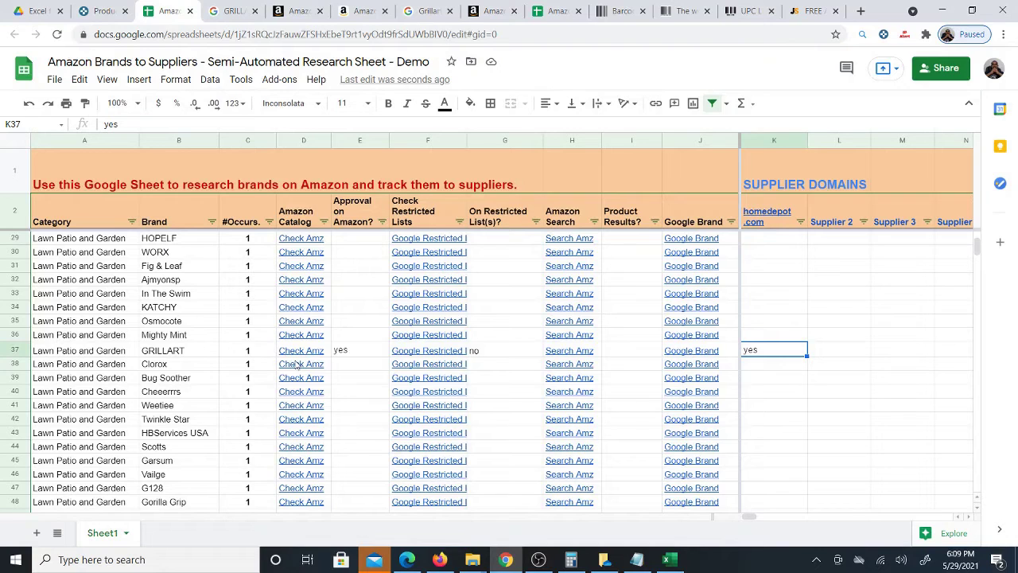
click(101, 11)
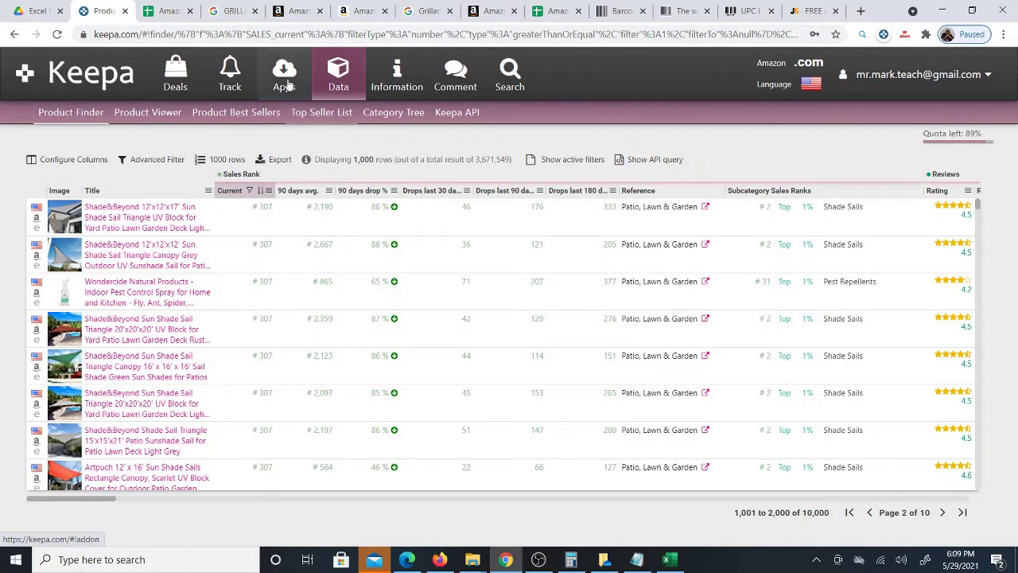
click(165, 12)
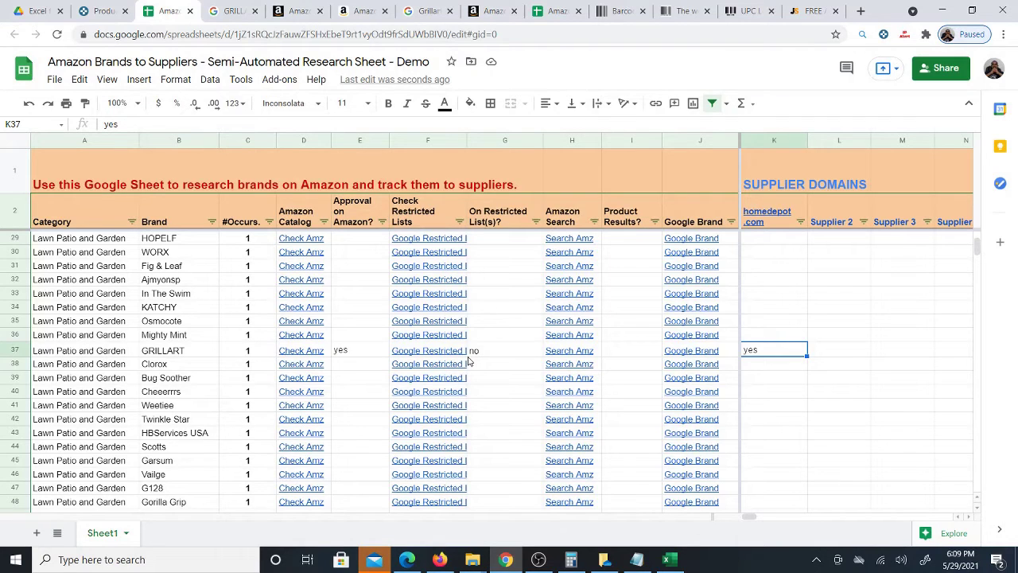
- Review GRILLART's restricted-list, product results, approval and supplier cells, and look over the brands listed below it
mouse_move(465, 356)
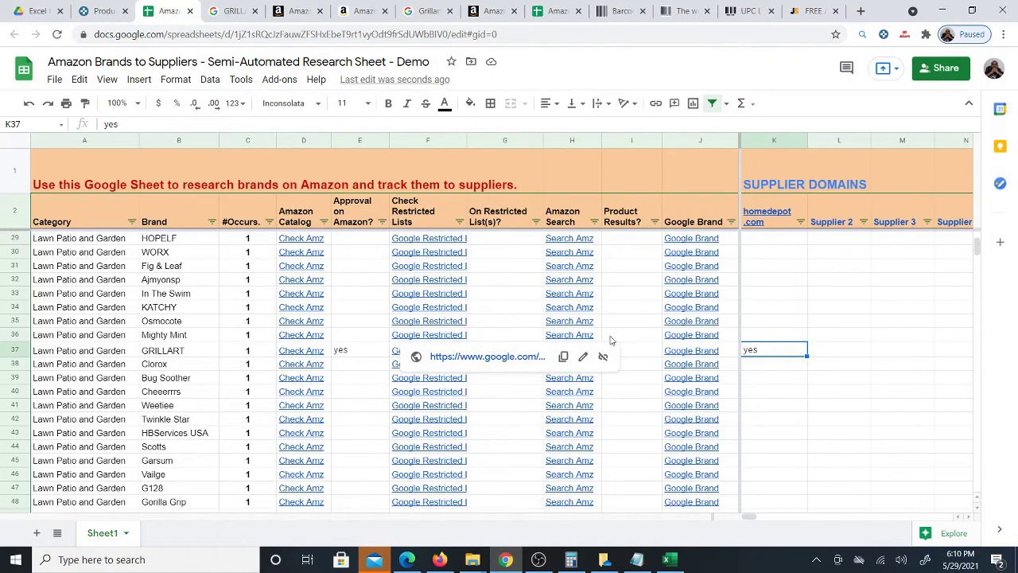
click(642, 354)
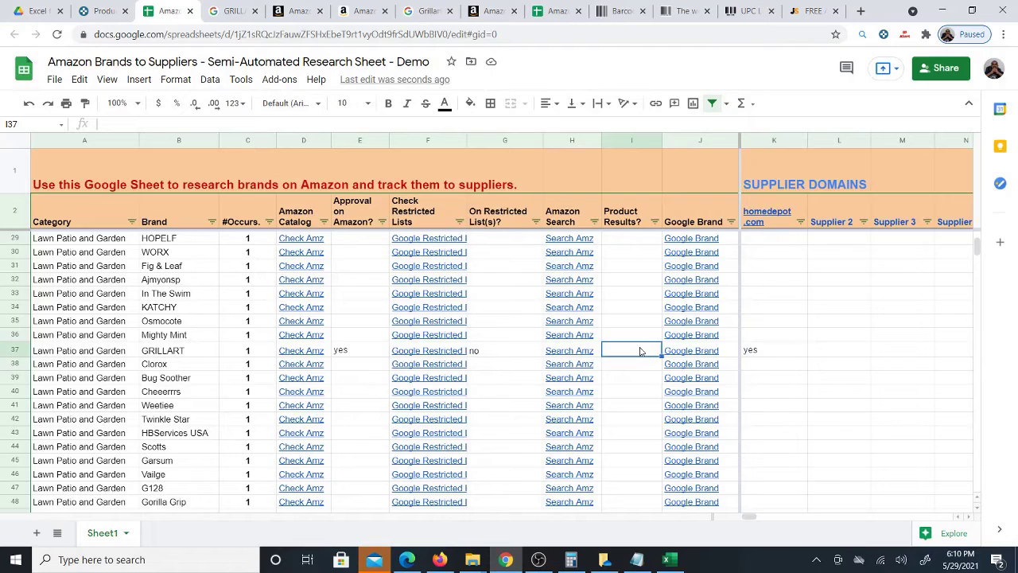
click(764, 349)
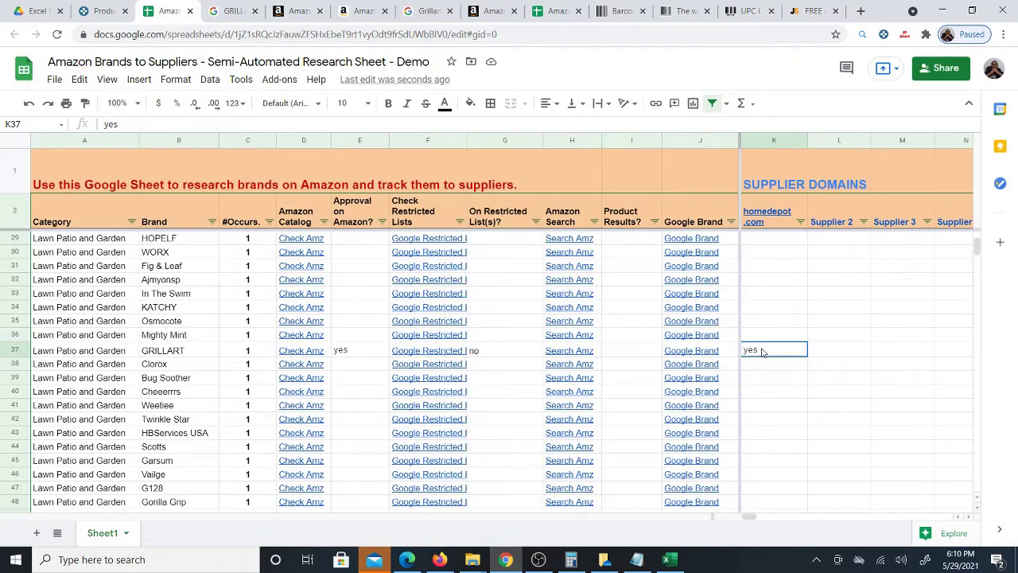
click(358, 350)
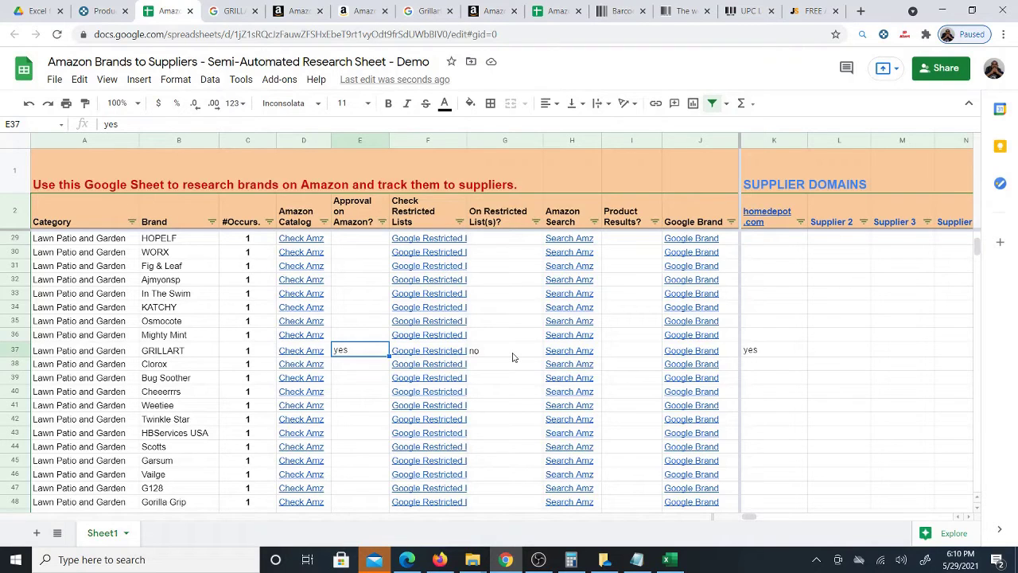
click(831, 355)
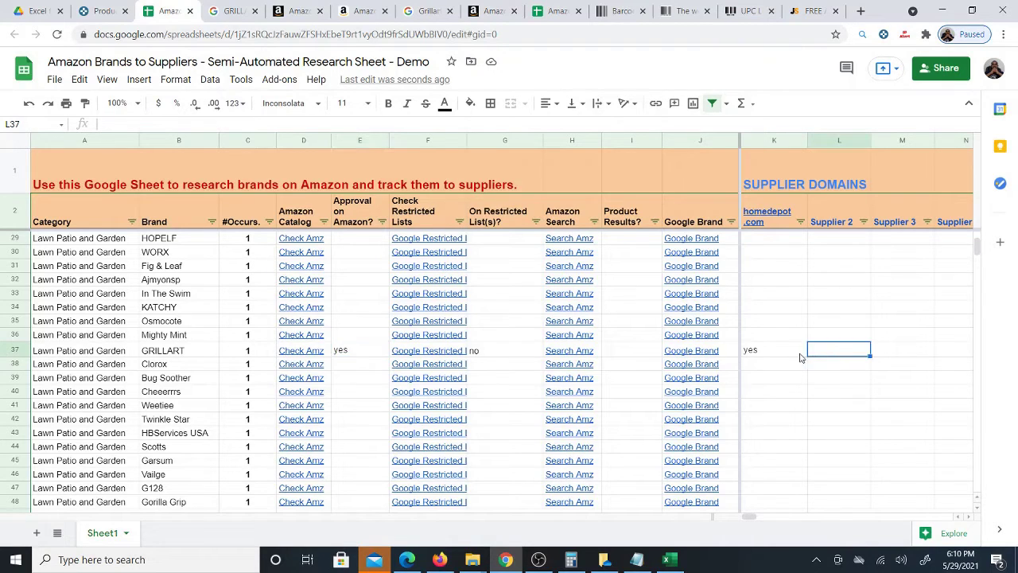
scroll(338, 409, down, 3)
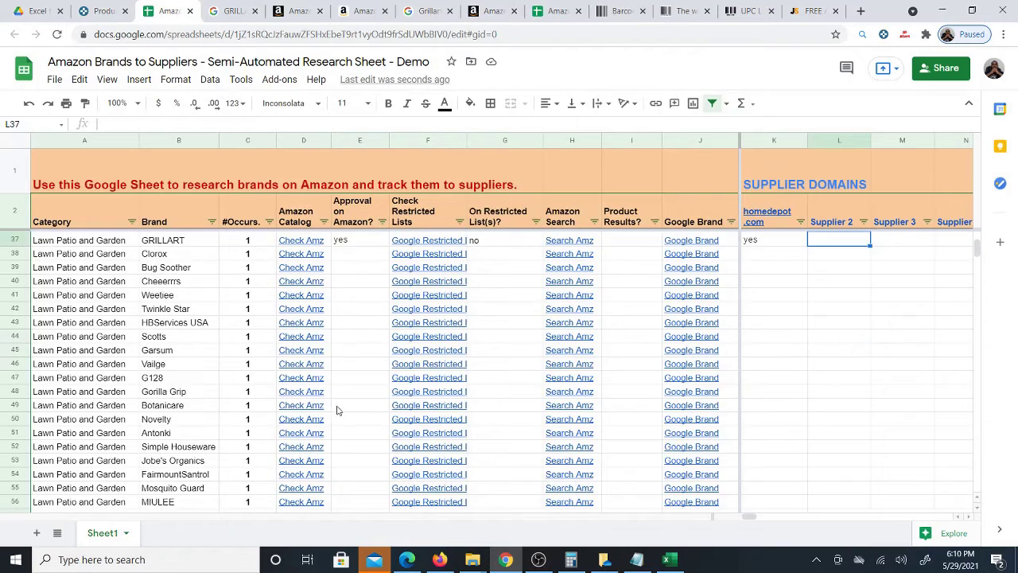
scroll(343, 397, up, 1)
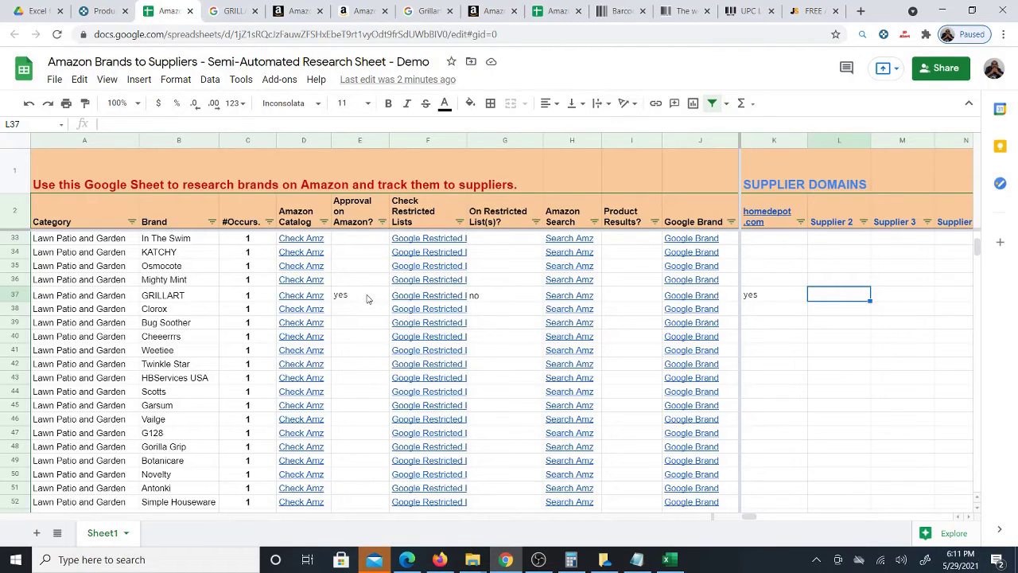
- Open Weetiee's Amazon Catalog link from the research sheet and browse the brand's listings in Seller Central for selling limitations
click(360, 310)
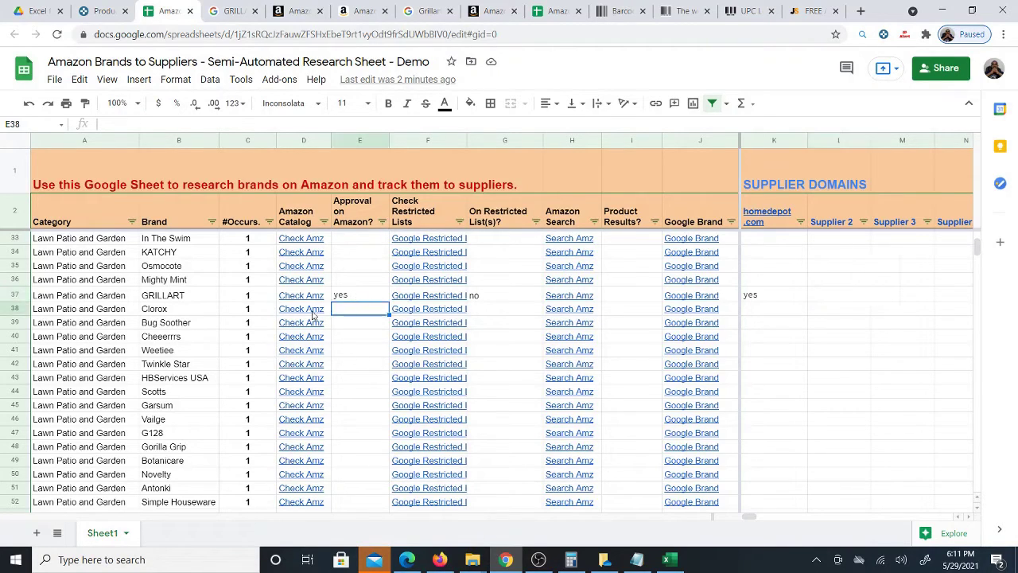
click(191, 352)
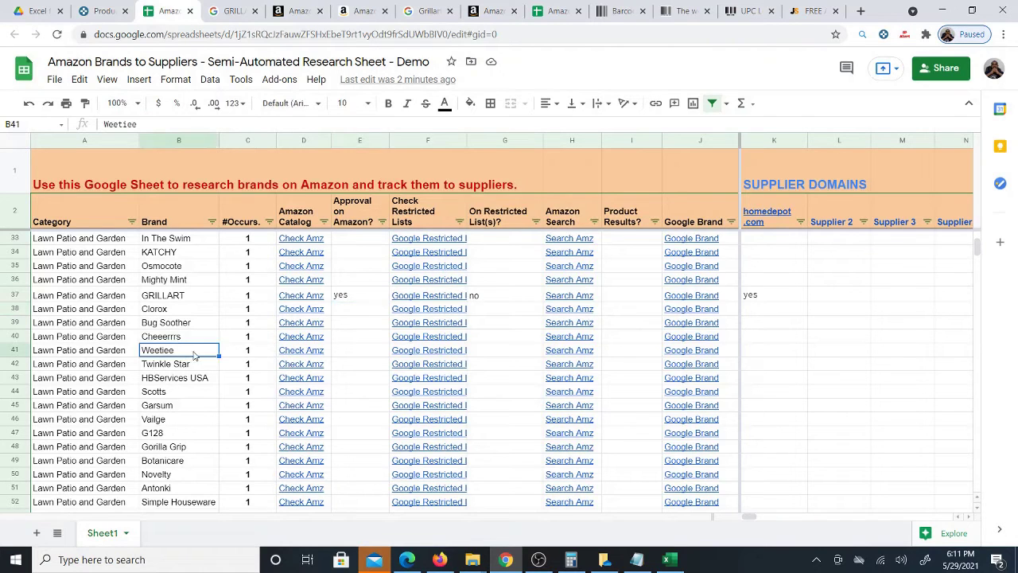
click(339, 370)
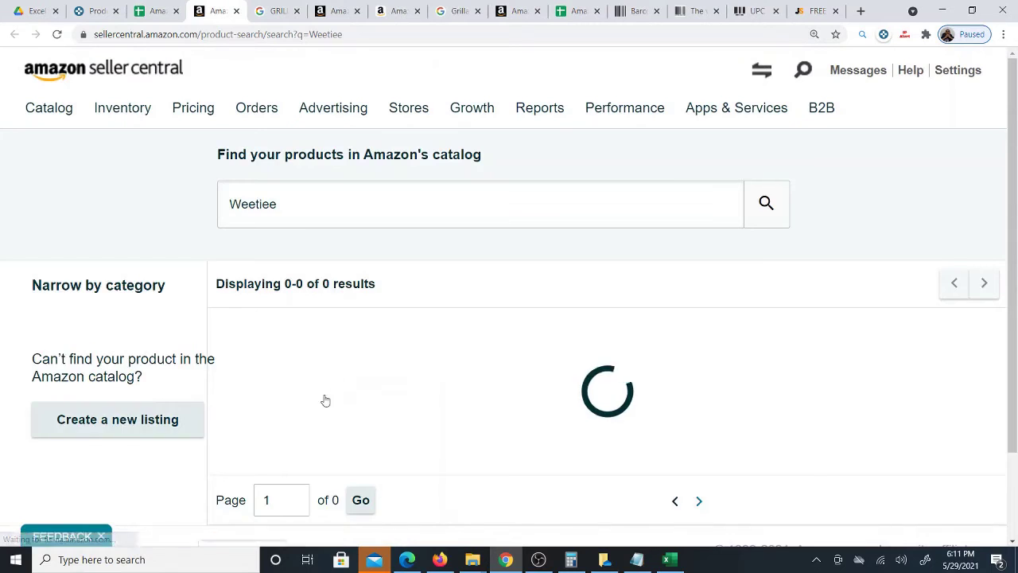
scroll(580, 336, down, 3)
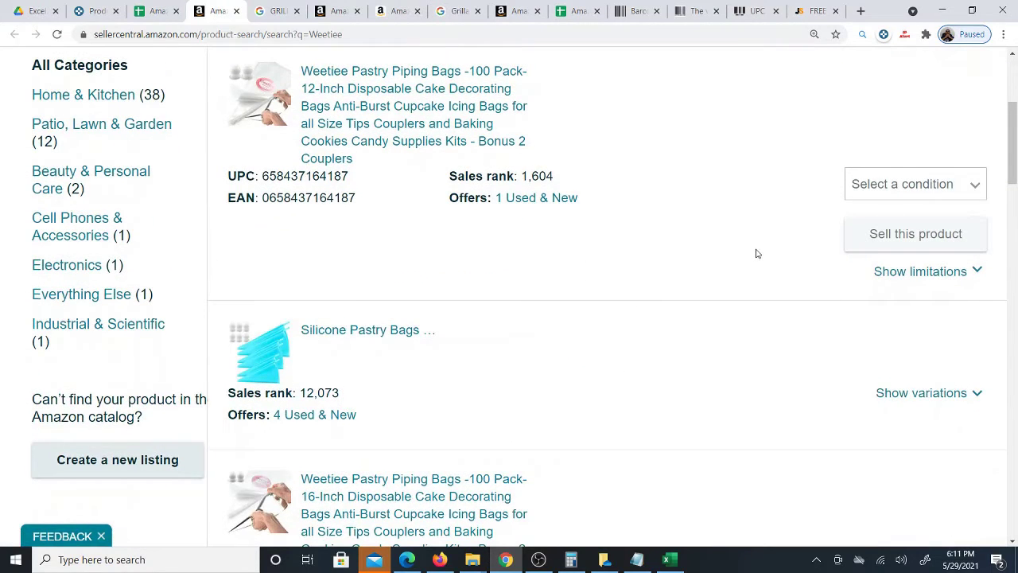
scroll(757, 253, down, 4)
scroll(804, 299, down, 3)
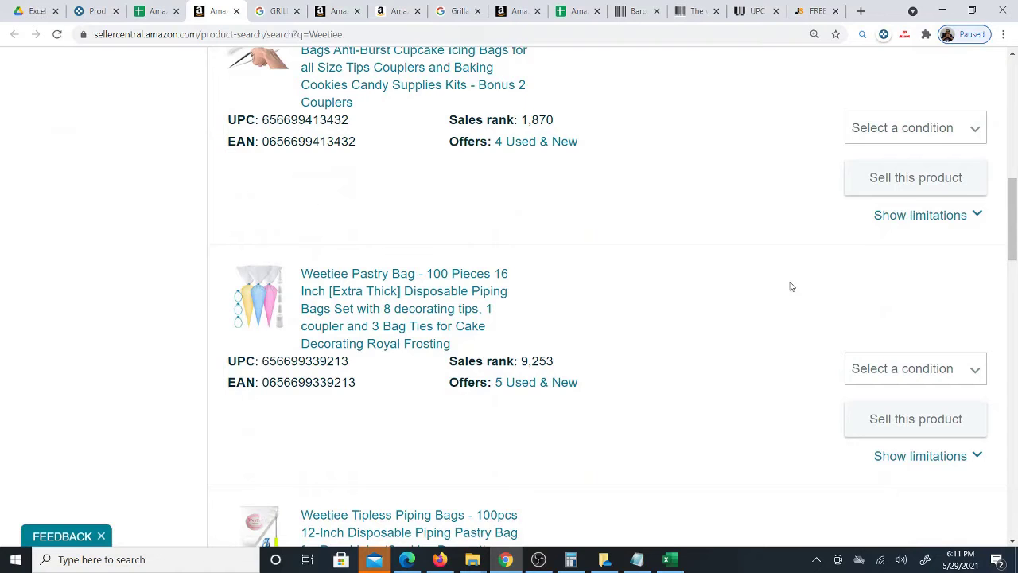
scroll(791, 286, down, 2)
scroll(789, 287, down, 2)
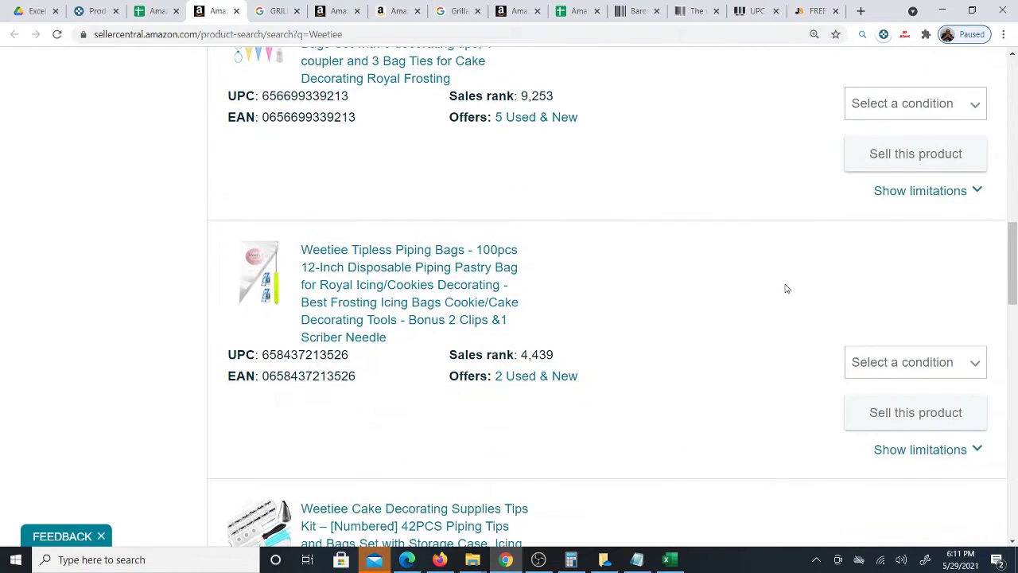
scroll(786, 286, down, 2)
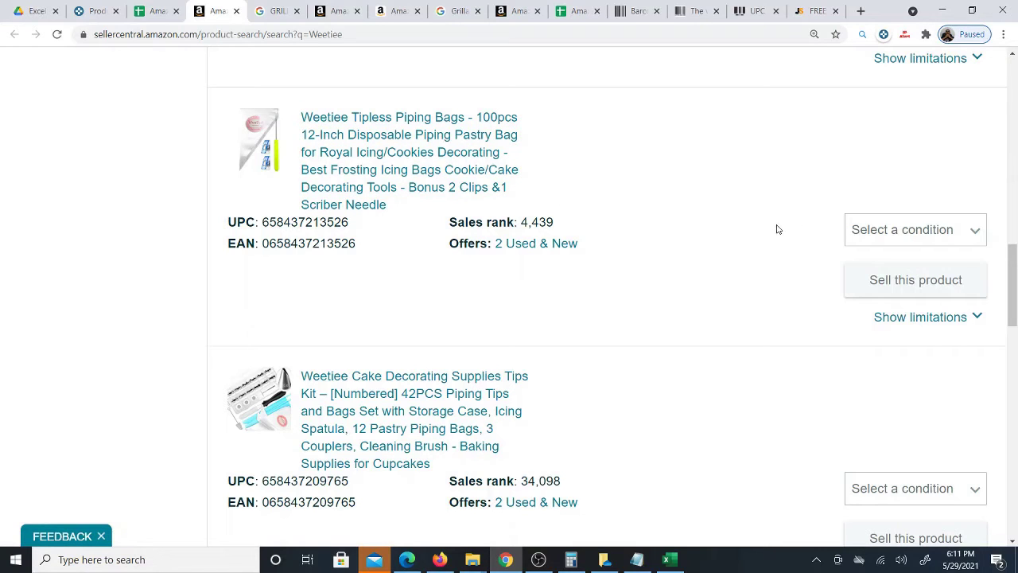
- Set the condition to New for the Weetiee Tipless Piping Bags 100pcs 12-Inch listing
click(863, 230)
click(864, 260)
click(897, 237)
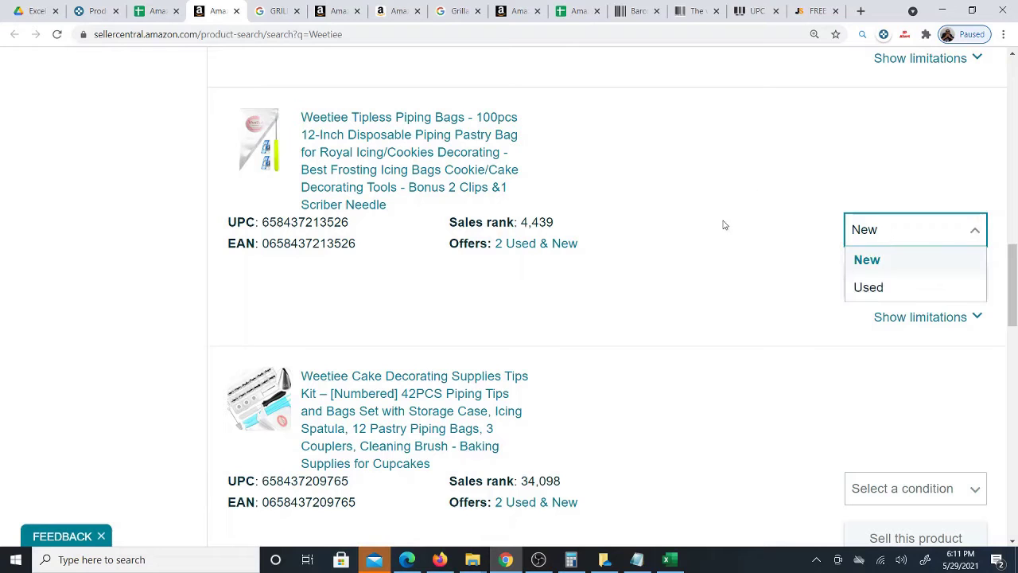
- Return to the research sheet and record "yes" for Weetiee under Approval on Amazon?
click(164, 16)
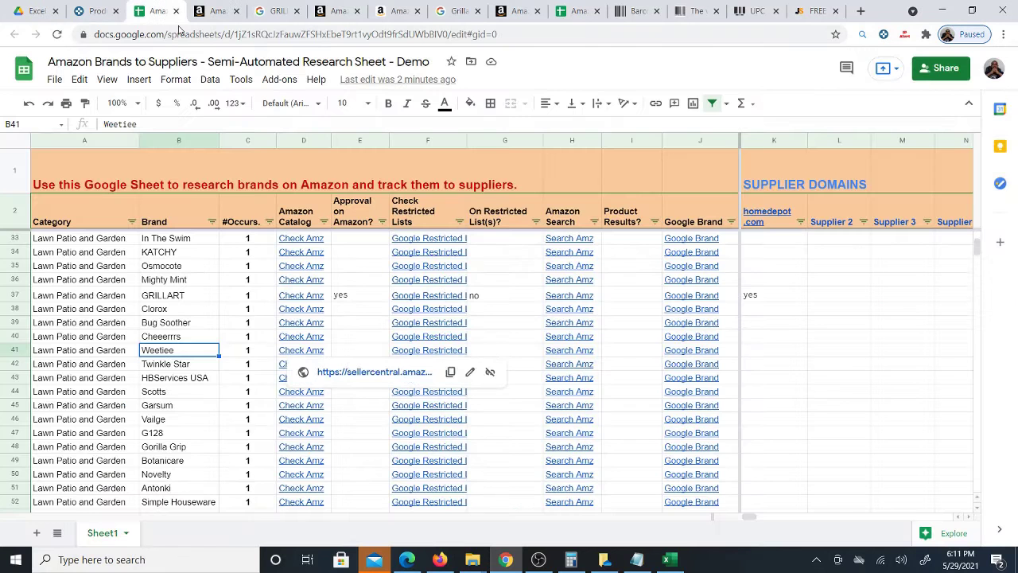
click(351, 355)
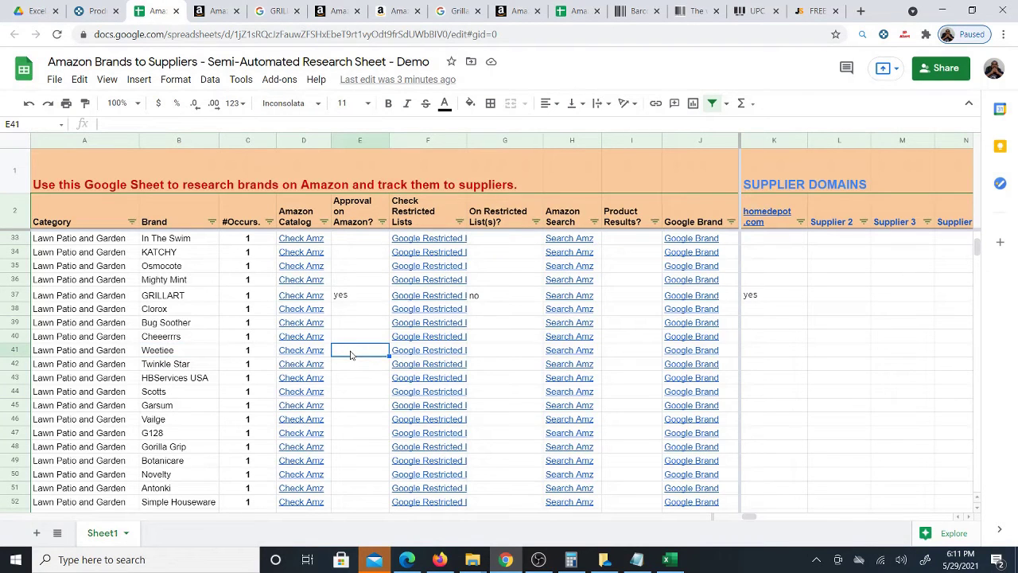
text(yes)
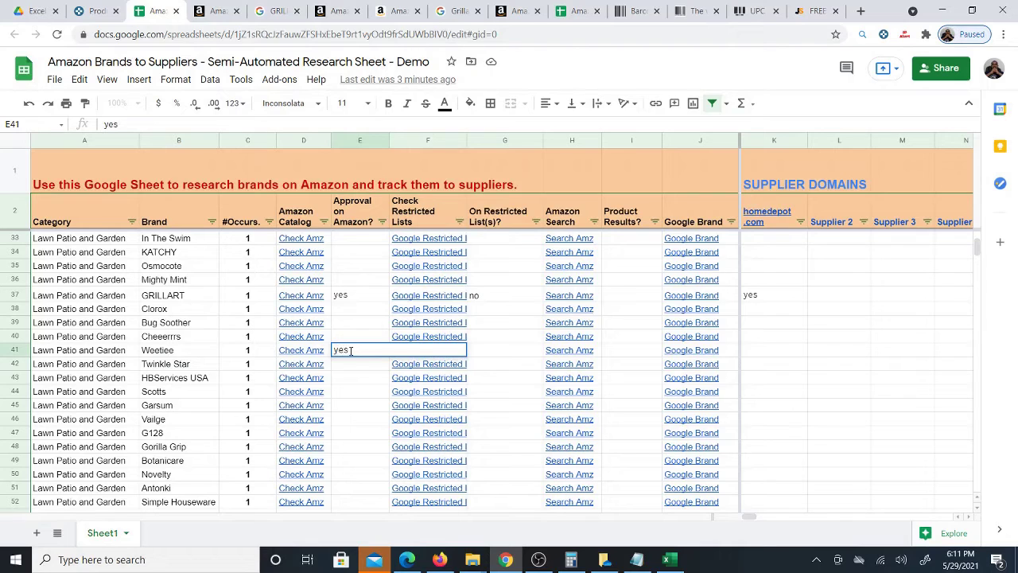
key(Return)
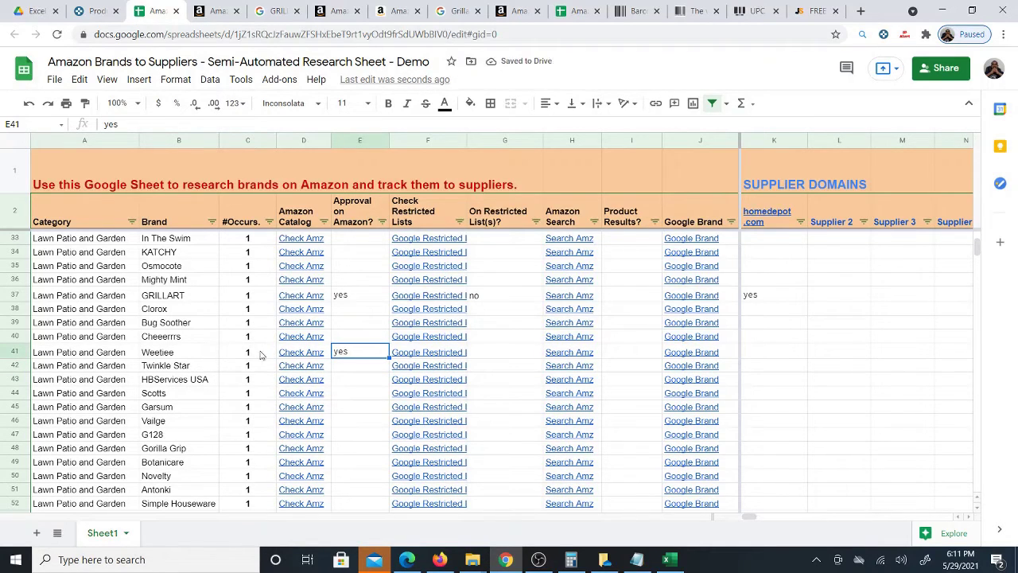
- Check Weetiee's Google restricted-lists search and record "yes" for the brand under On Restricted List(s)?
mouse_move(436, 362)
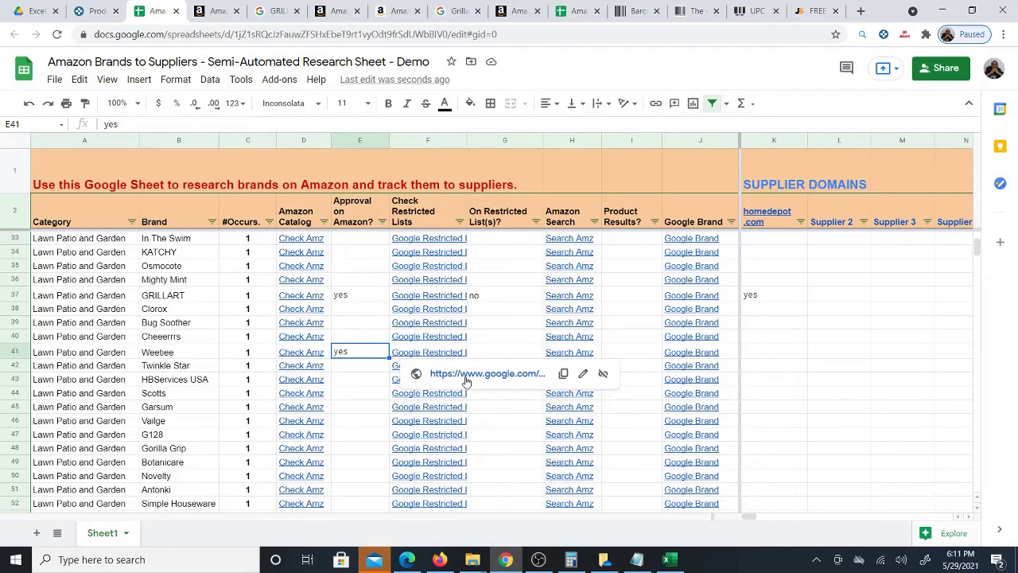
click(466, 374)
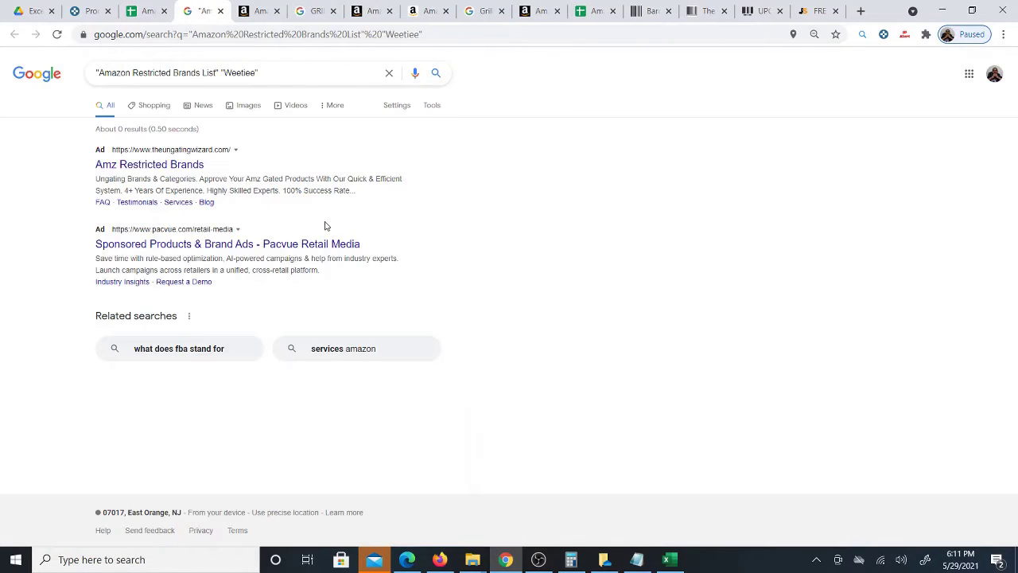
key(ctrl+shift+Tab)
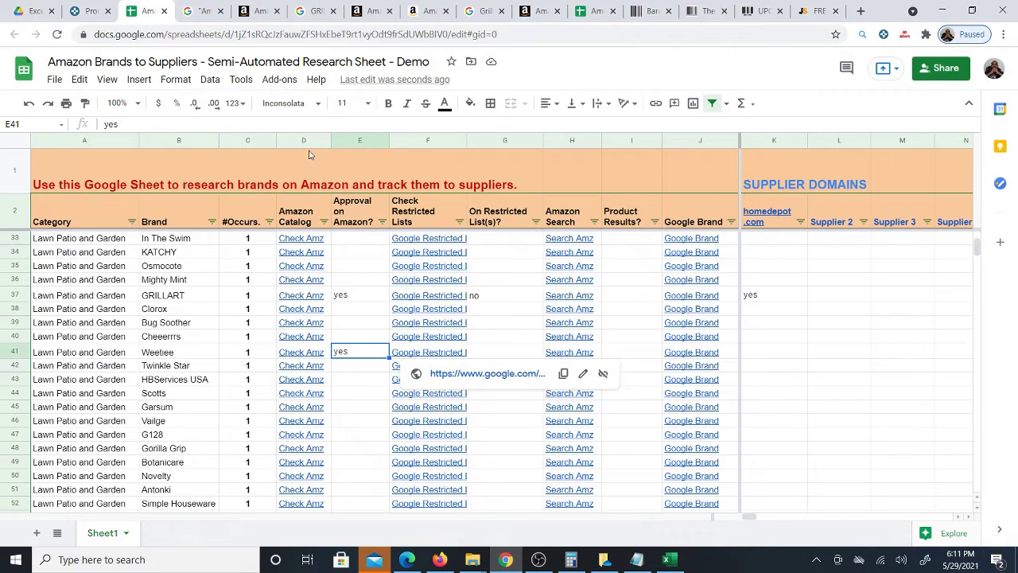
click(495, 354)
text(yes)
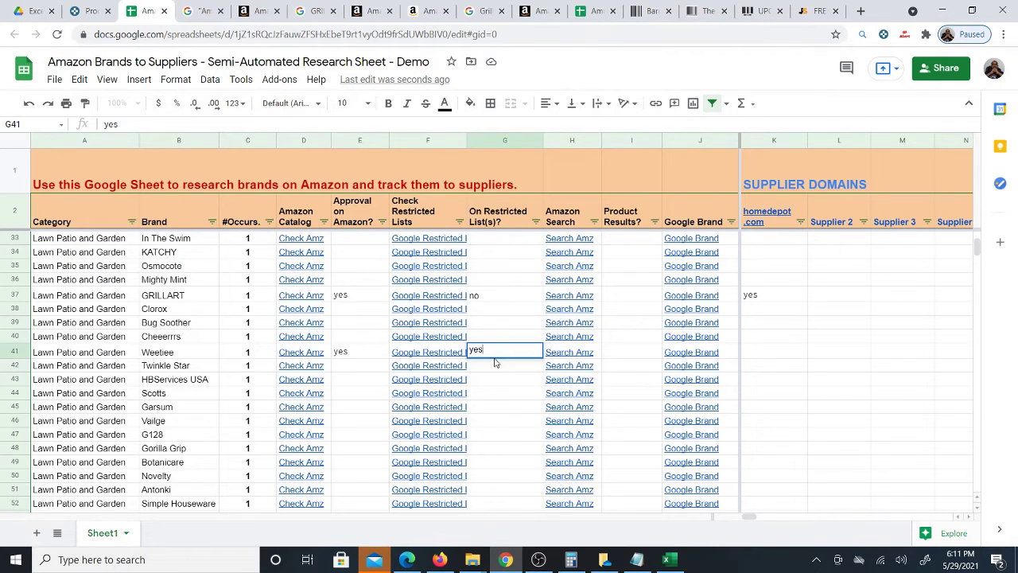
key(Return)
click(507, 355)
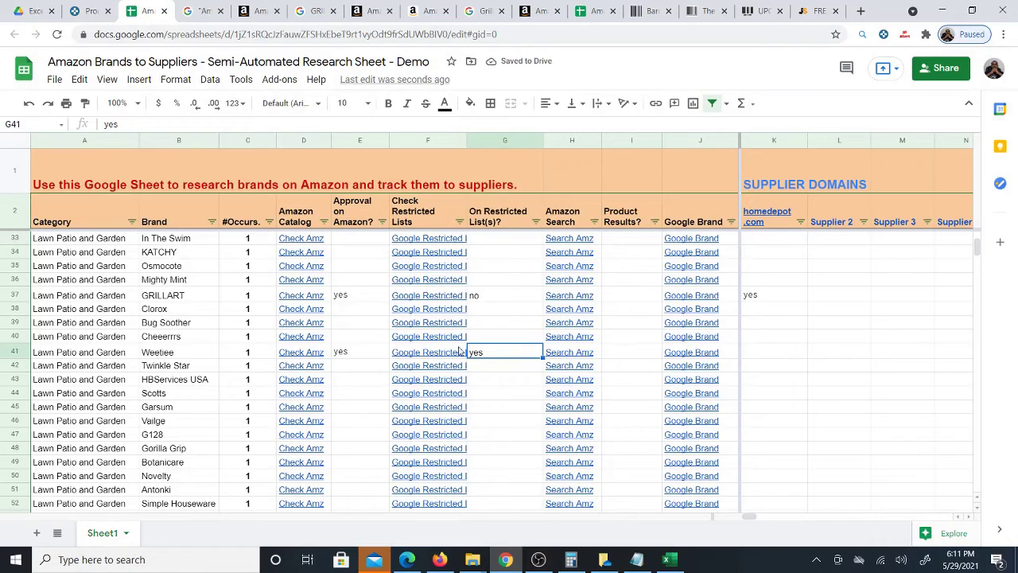
click(361, 354)
click(478, 355)
- Open Weetiee's Google Brand search from the research sheet and review the web results for possible suppliers
click(621, 354)
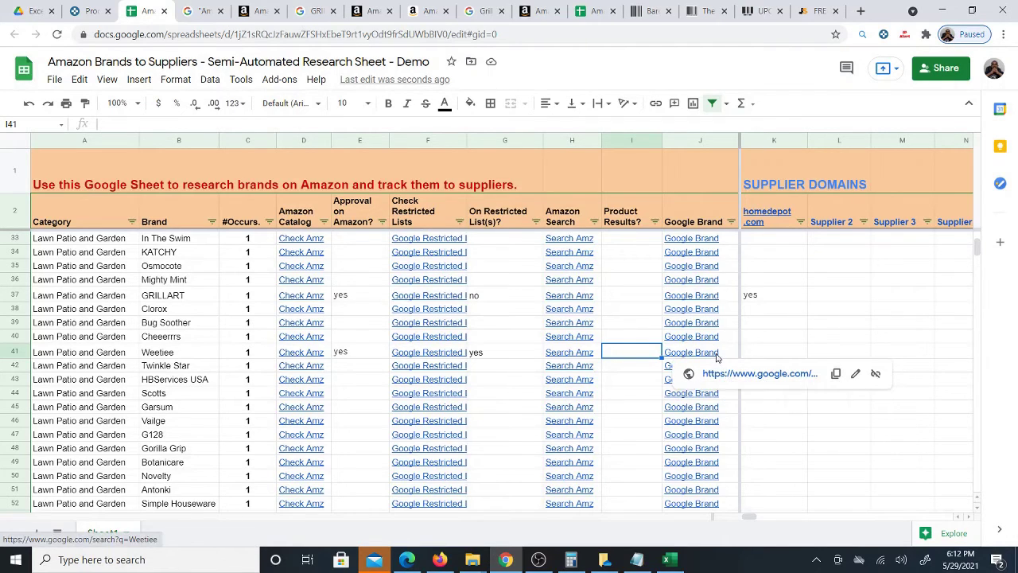
click(724, 374)
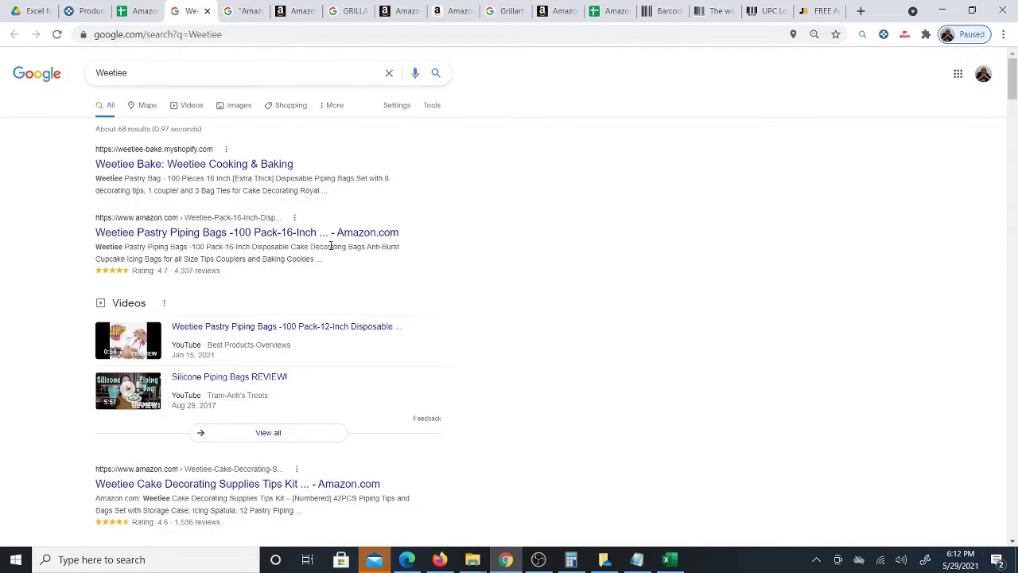
scroll(342, 254, down, 1)
scroll(326, 295, down, 3)
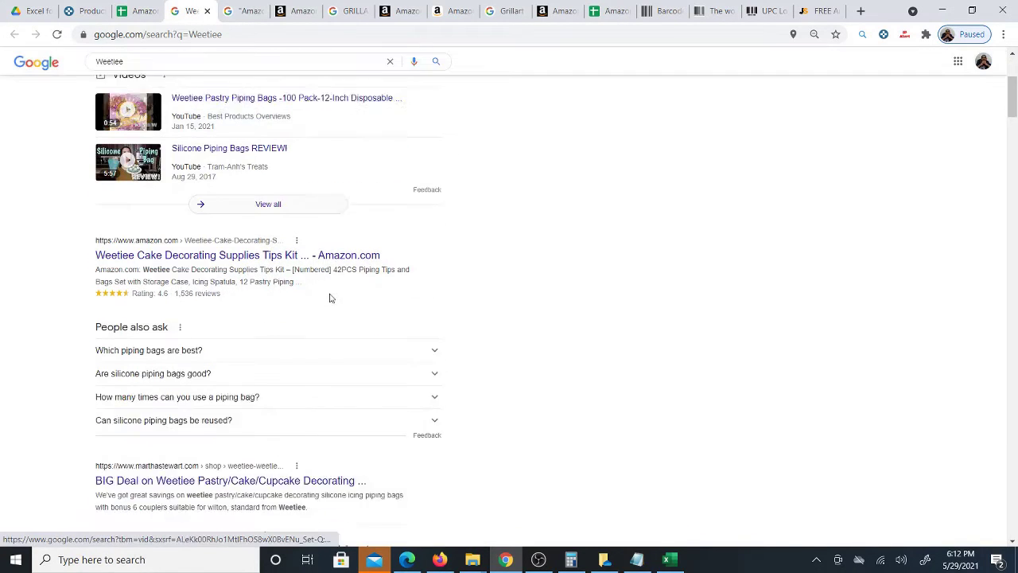
scroll(321, 327, down, 2)
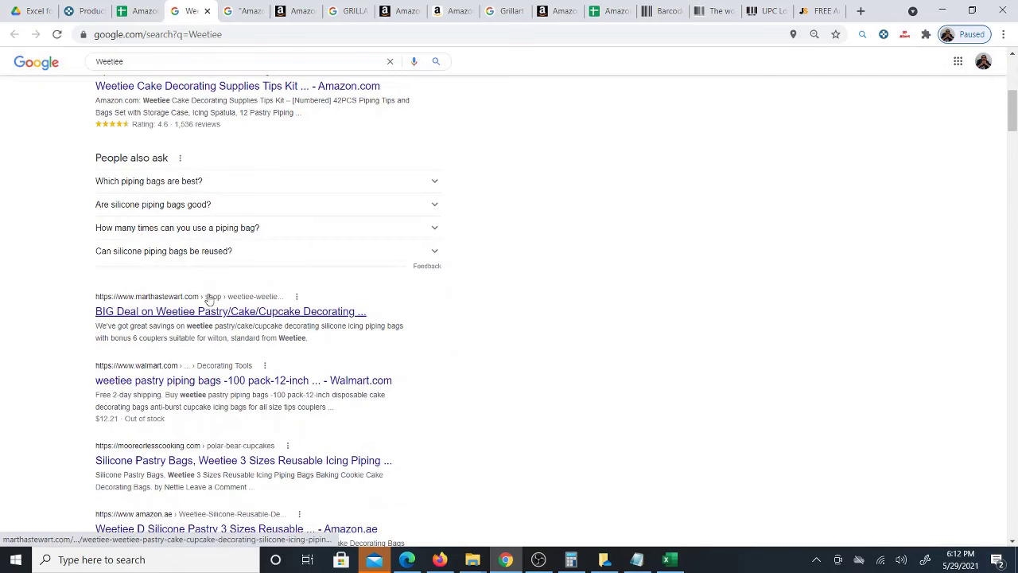
scroll(200, 357, down, 3)
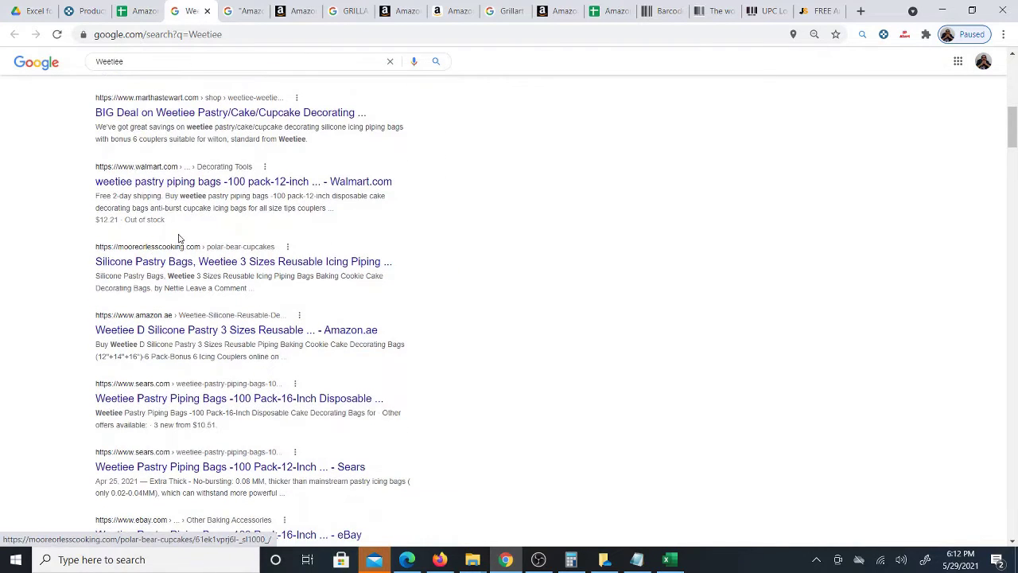
scroll(334, 342, down, 2)
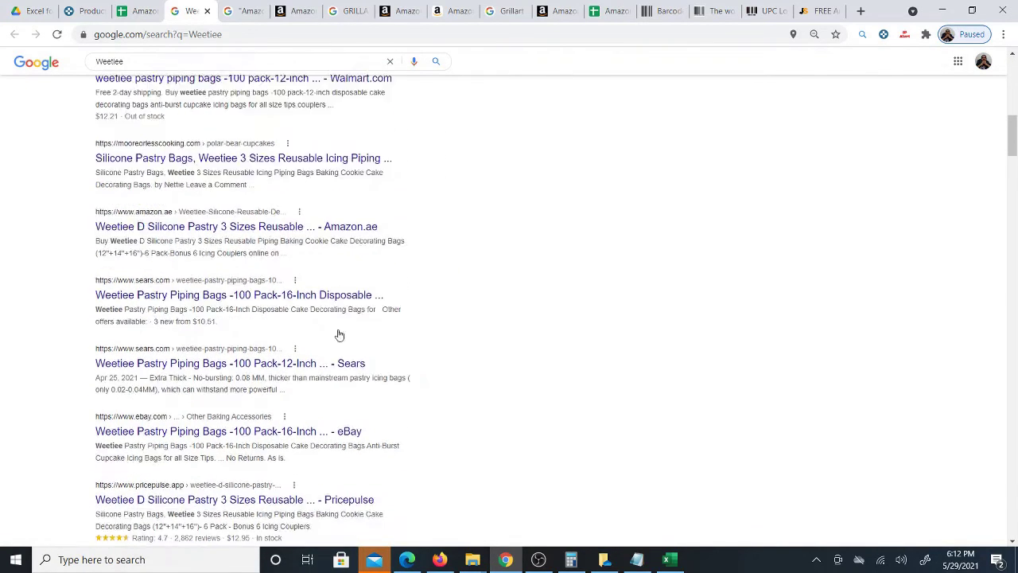
scroll(251, 439, up, 10)
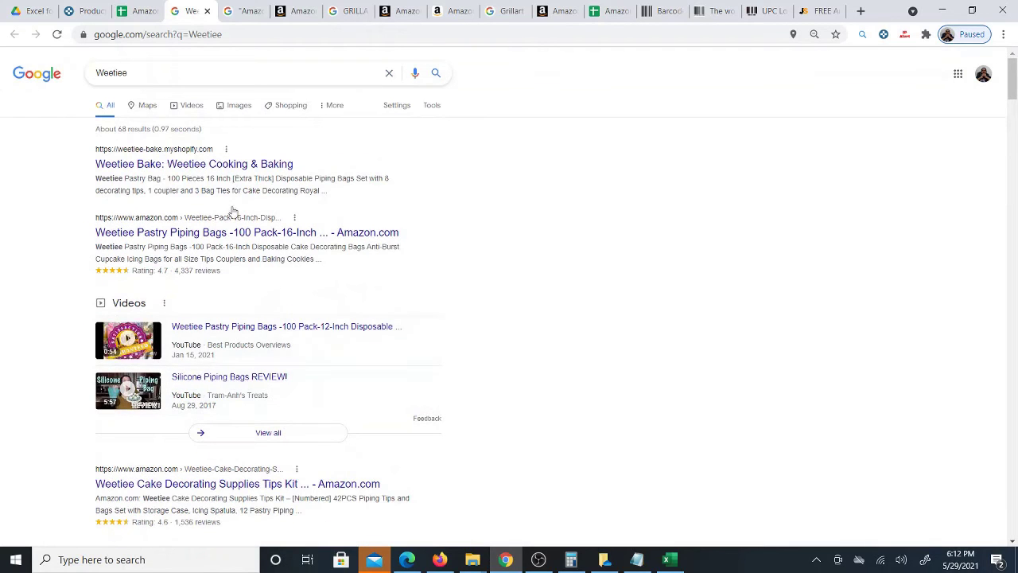
- Switch the Weetiee search to Google Shopping results and review the sellers offering its products
click(285, 109)
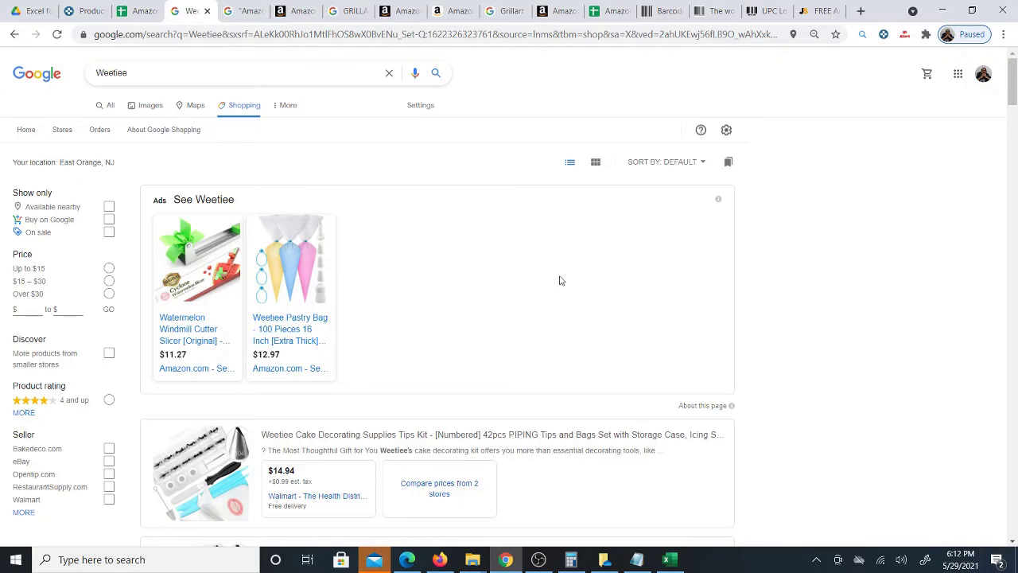
scroll(544, 277, down, 4)
scroll(378, 338, down, 4)
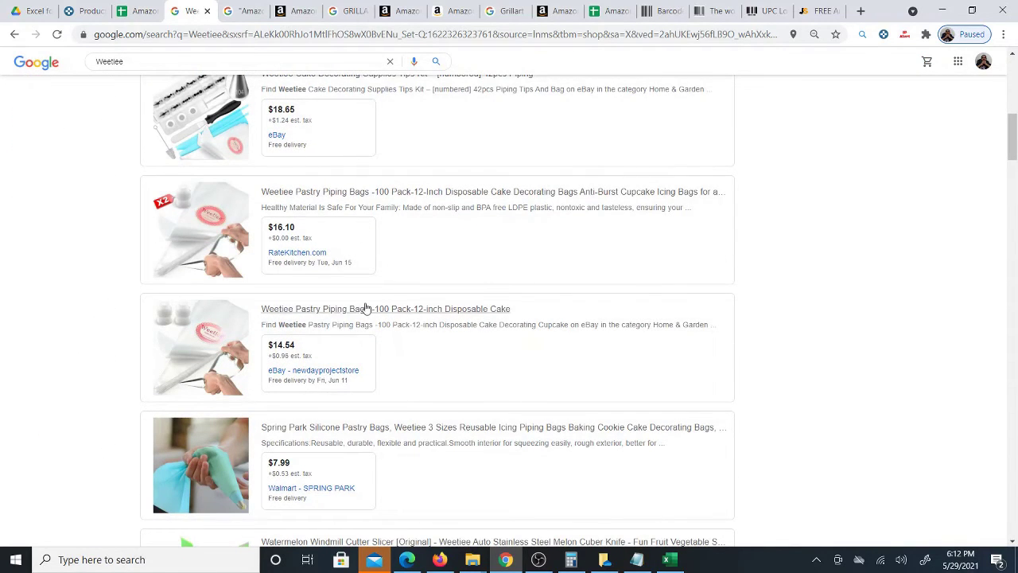
scroll(377, 296, down, 1)
scroll(378, 291, down, 2)
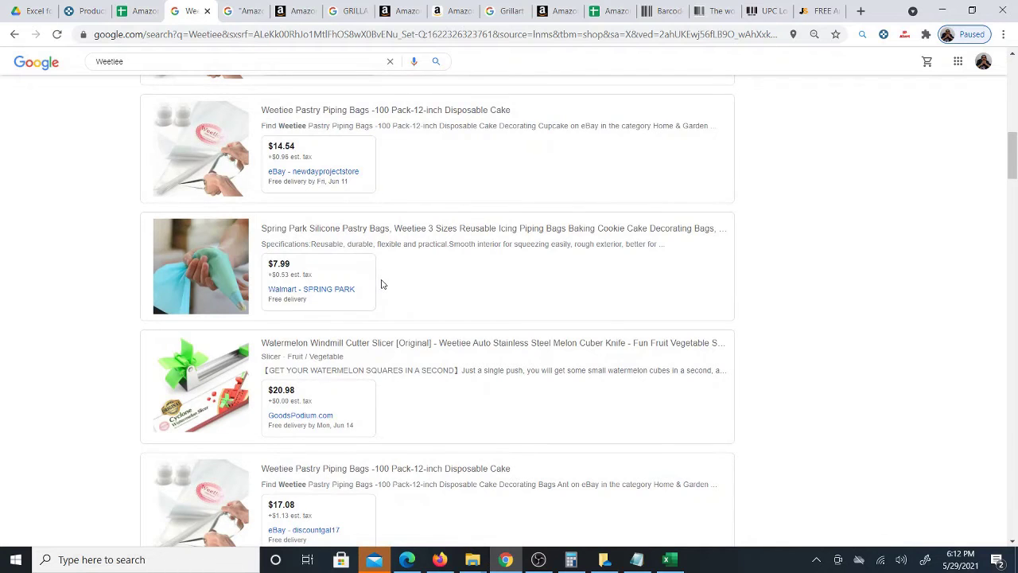
scroll(374, 279, down, 2)
scroll(368, 352, down, 2)
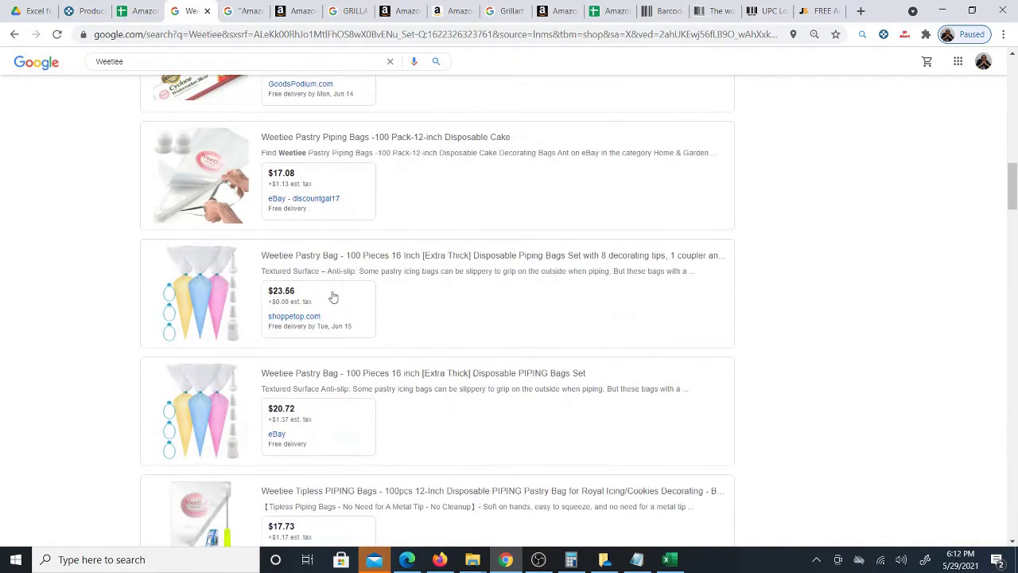
scroll(334, 403, down, 2)
scroll(325, 371, down, 2)
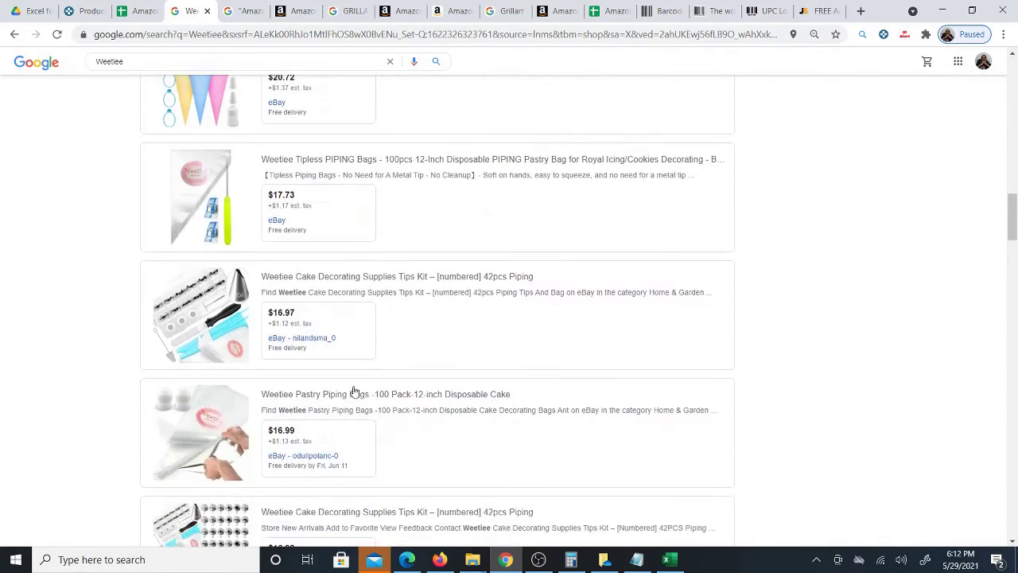
- Return to the research sheet, select Weetiee's homedepot.com supplier cell, and look over the brands listed further down
click(133, 11)
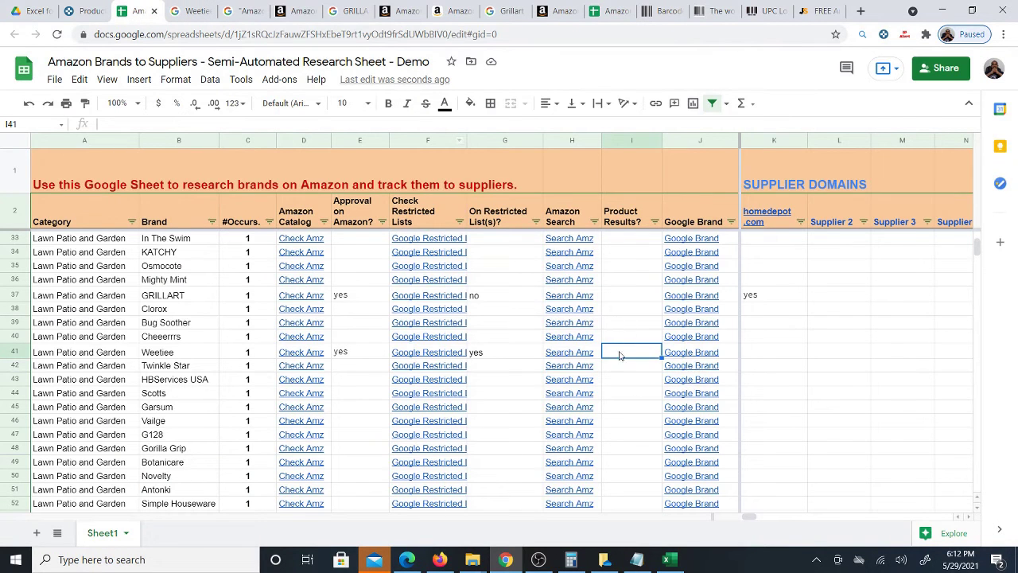
click(764, 357)
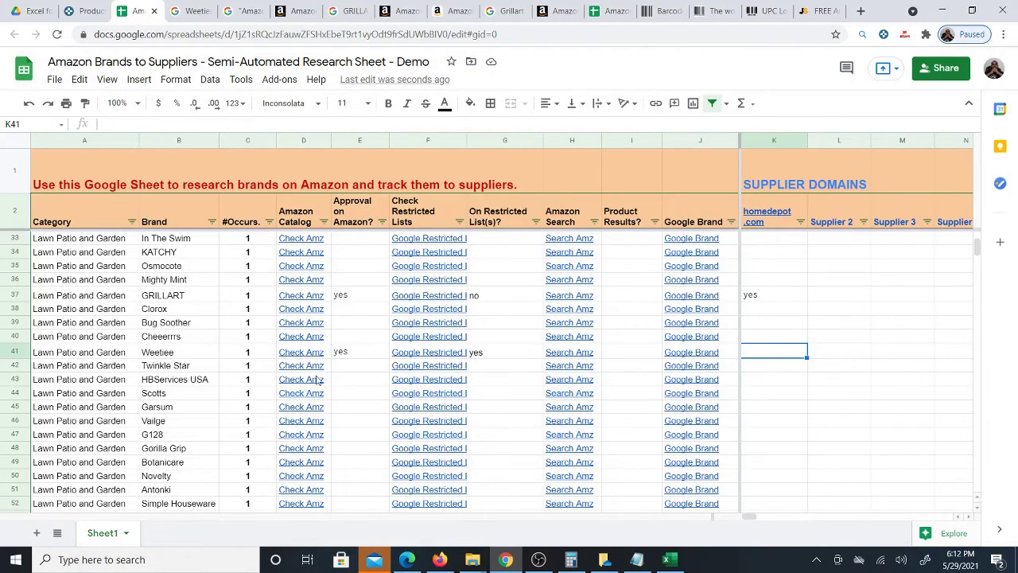
scroll(344, 406, down, 2)
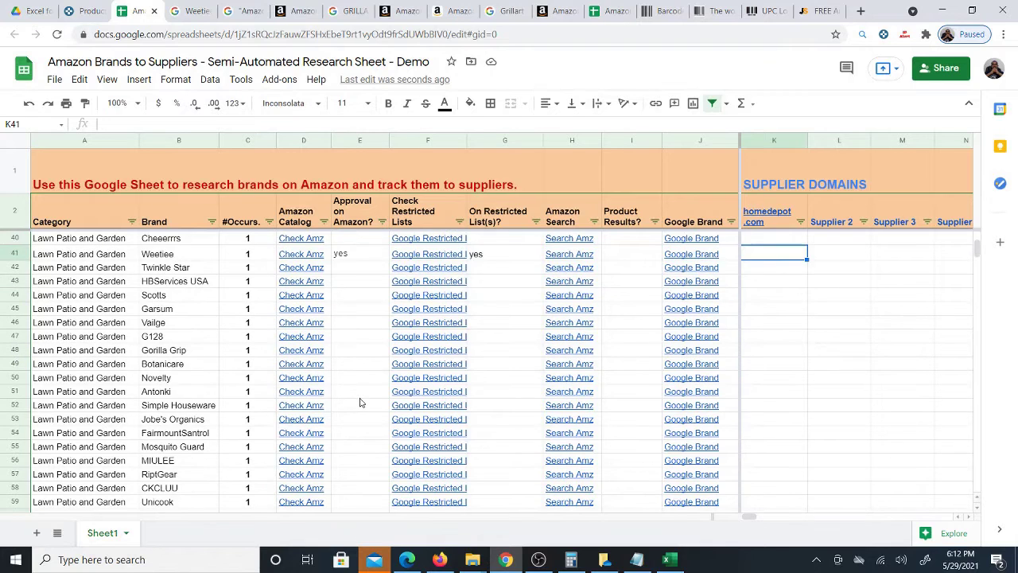
scroll(358, 402, down, 2)
scroll(365, 403, down, 5)
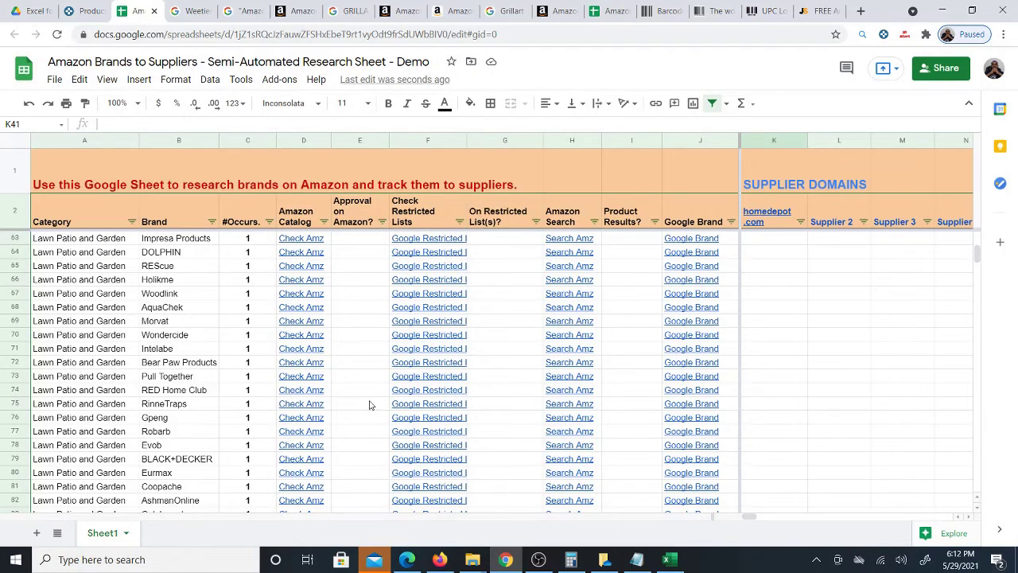
scroll(365, 401, up, 10)
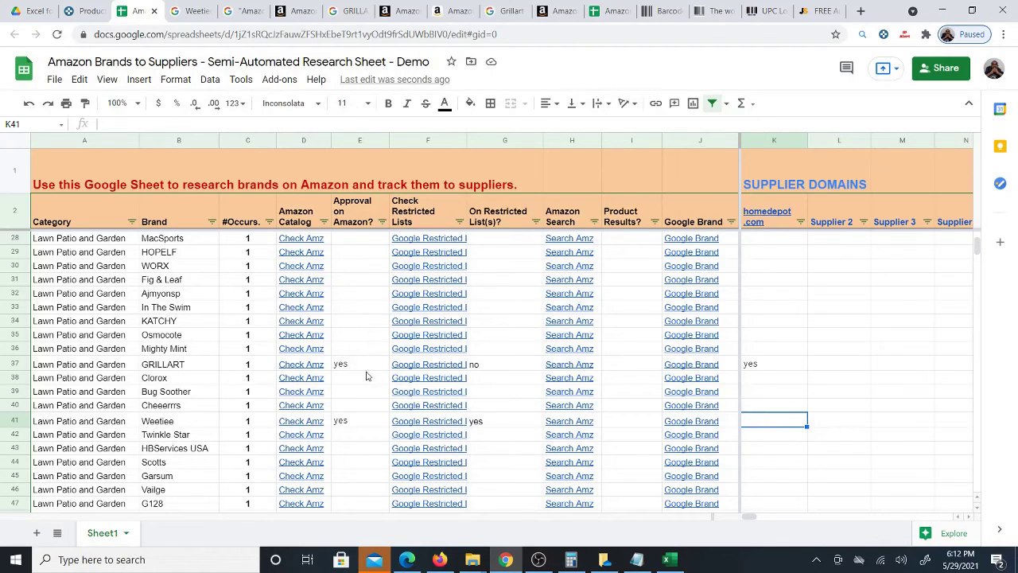
scroll(364, 371, down, 3)
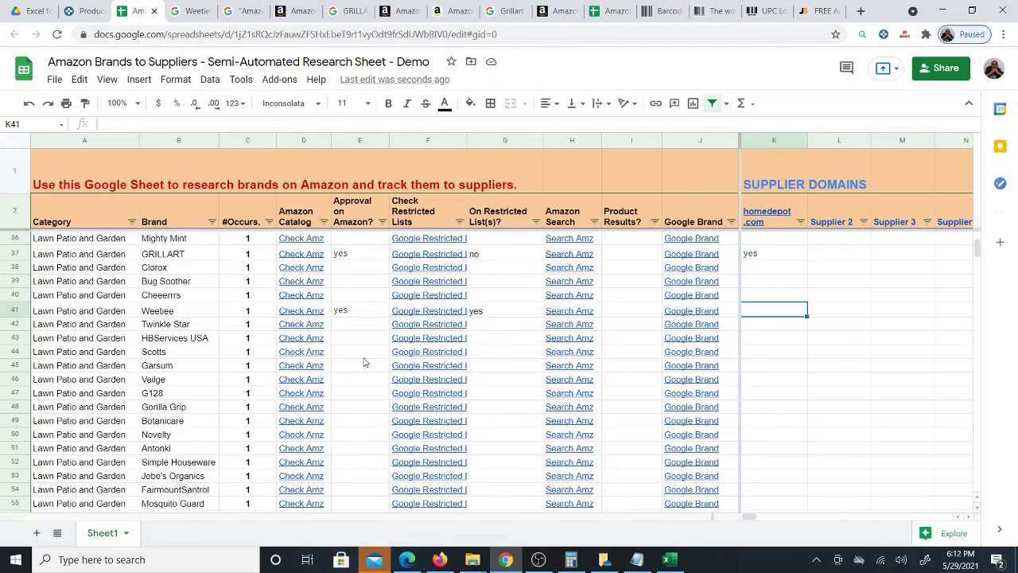
scroll(364, 363, down, 2)
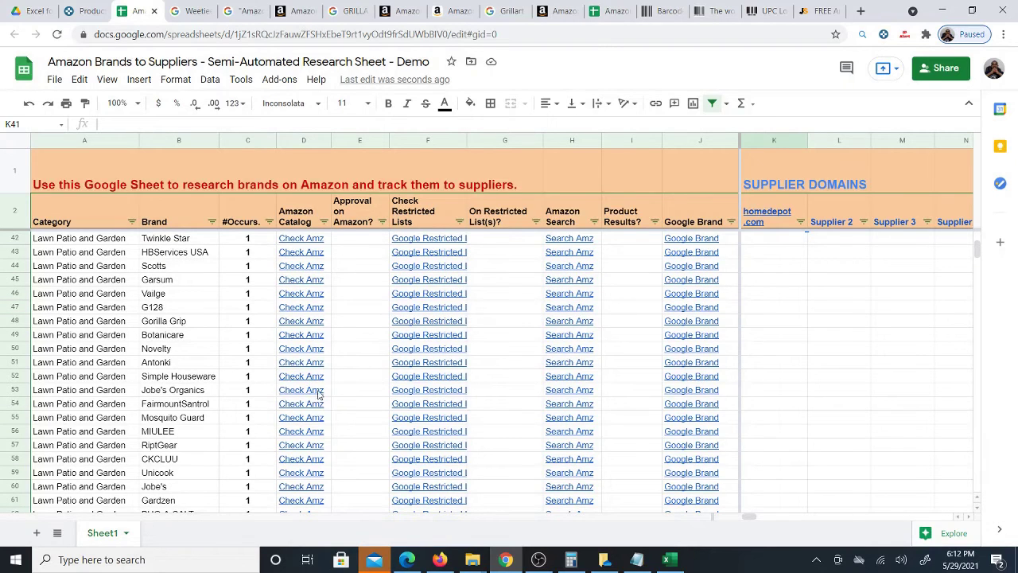
scroll(353, 387, down, 3)
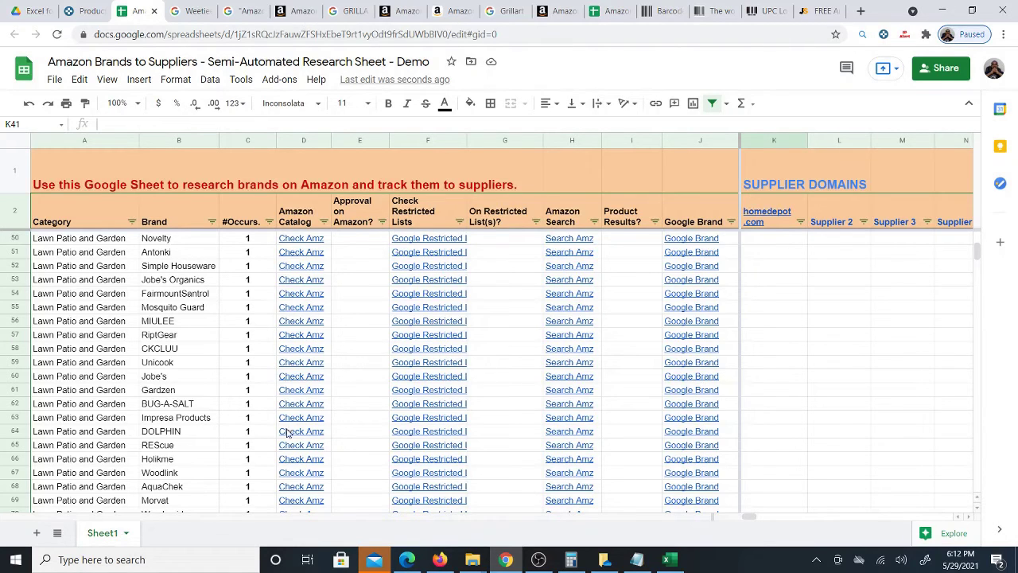
scroll(374, 425, down, 3)
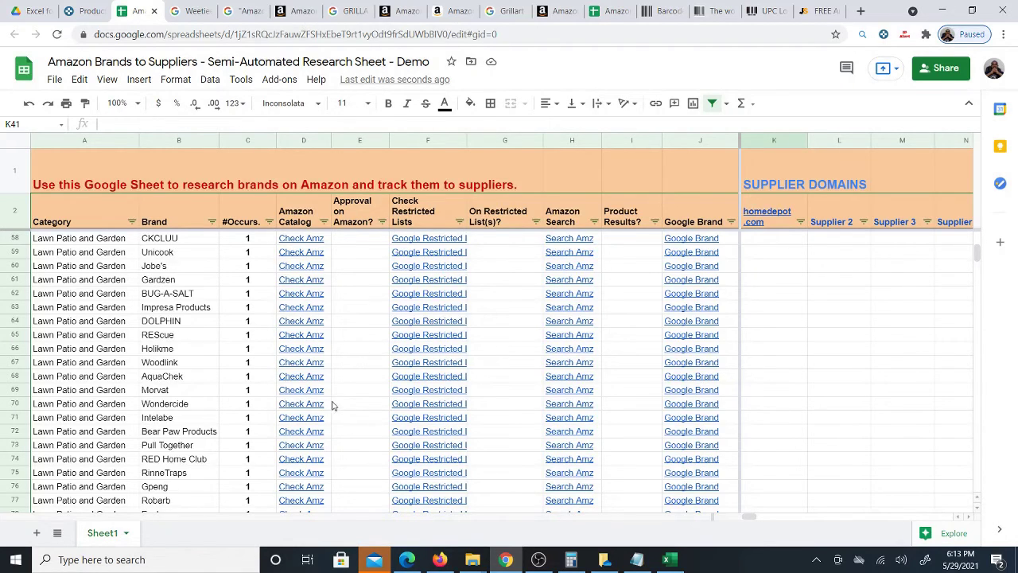
scroll(333, 405, down, 2)
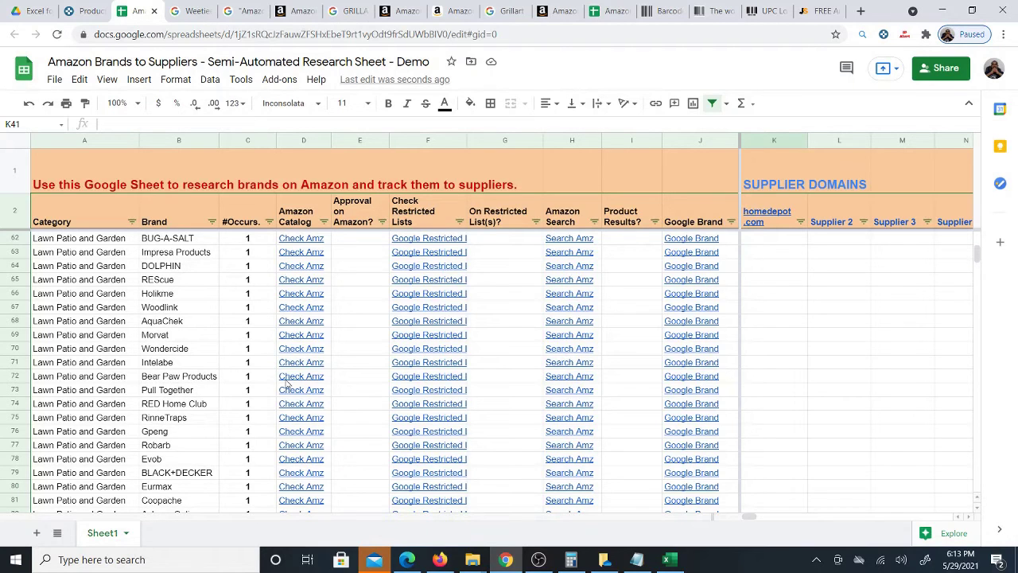
- Open Bear Paw Products' Amazon Catalog link and expand the Bear Paws Meat Shredder Claws variations to check their selling eligibility
click(291, 381)
click(342, 402)
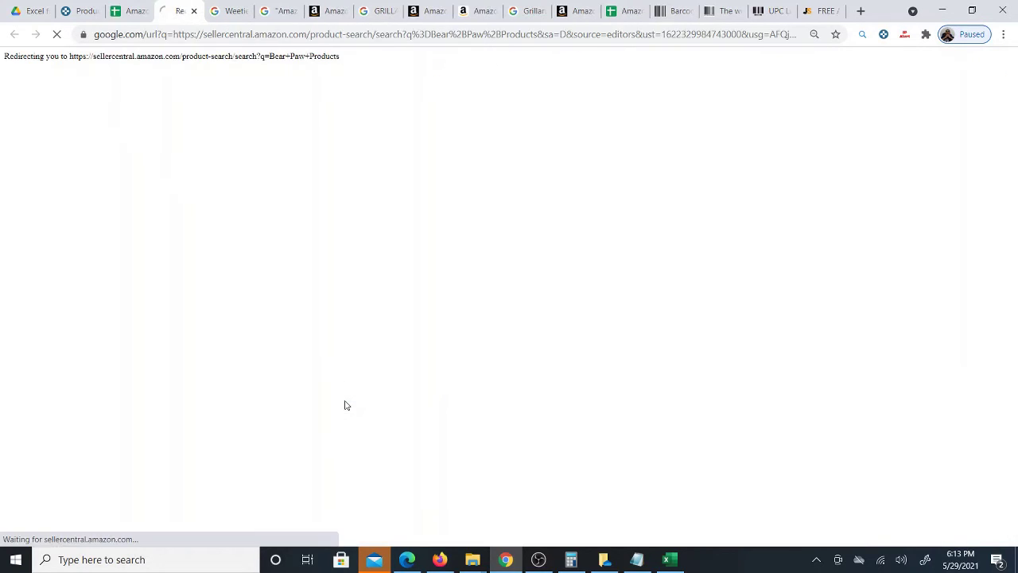
scroll(458, 395, down, 3)
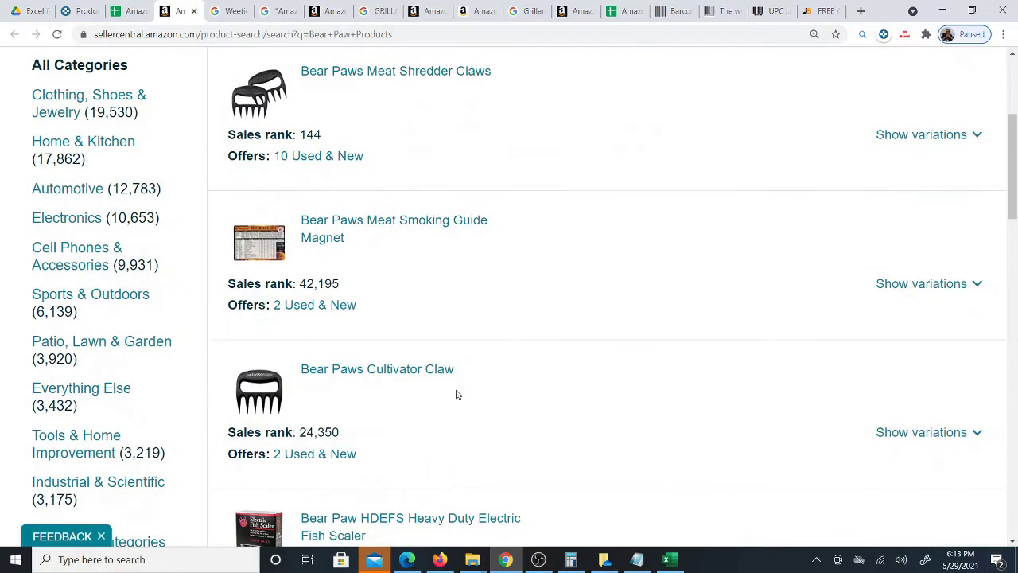
click(929, 133)
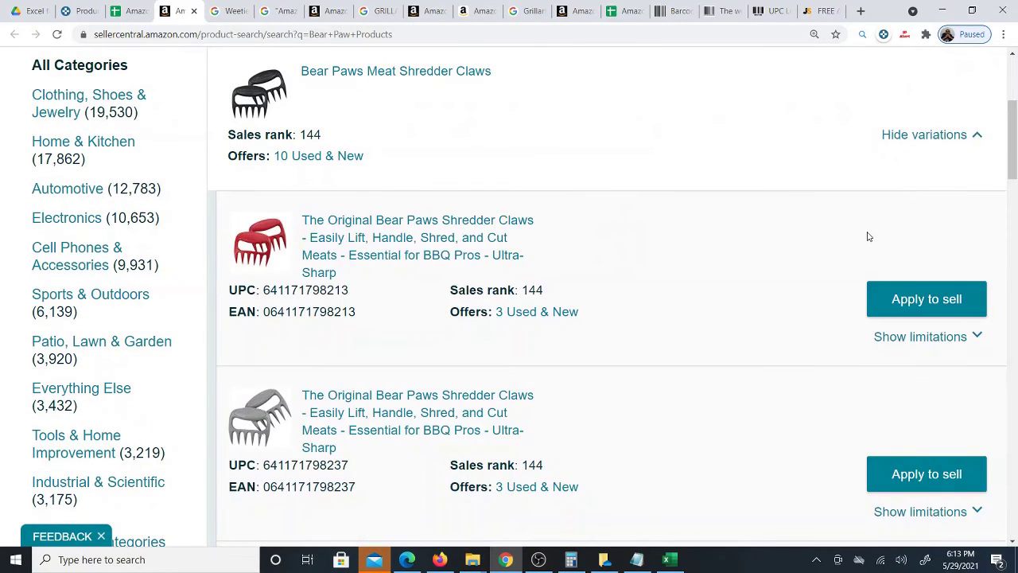
scroll(743, 309, down, 4)
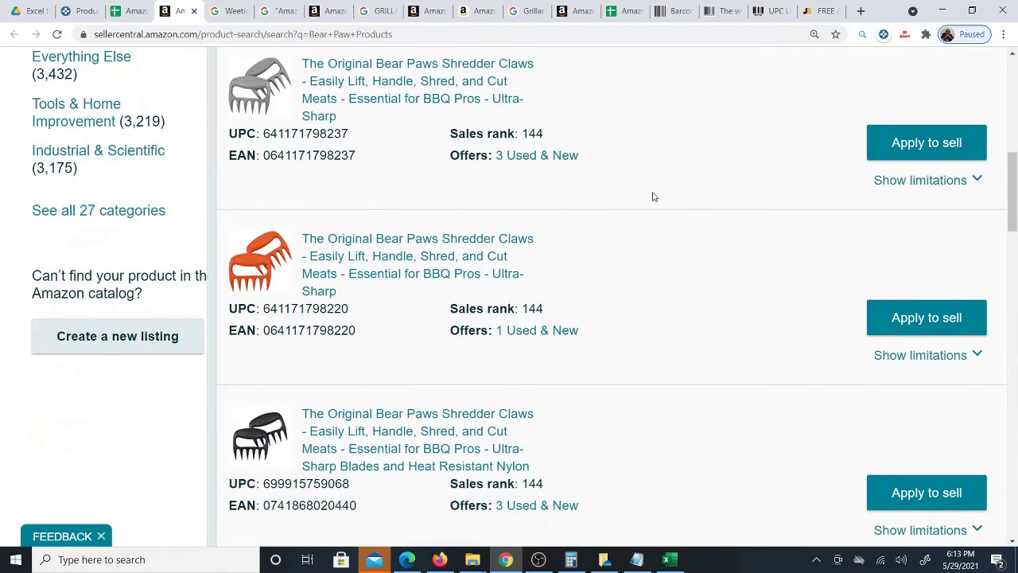
- Return to the research sheet and enter "no" as the Approval on Amazon status for Bear Paw Products
click(141, 11)
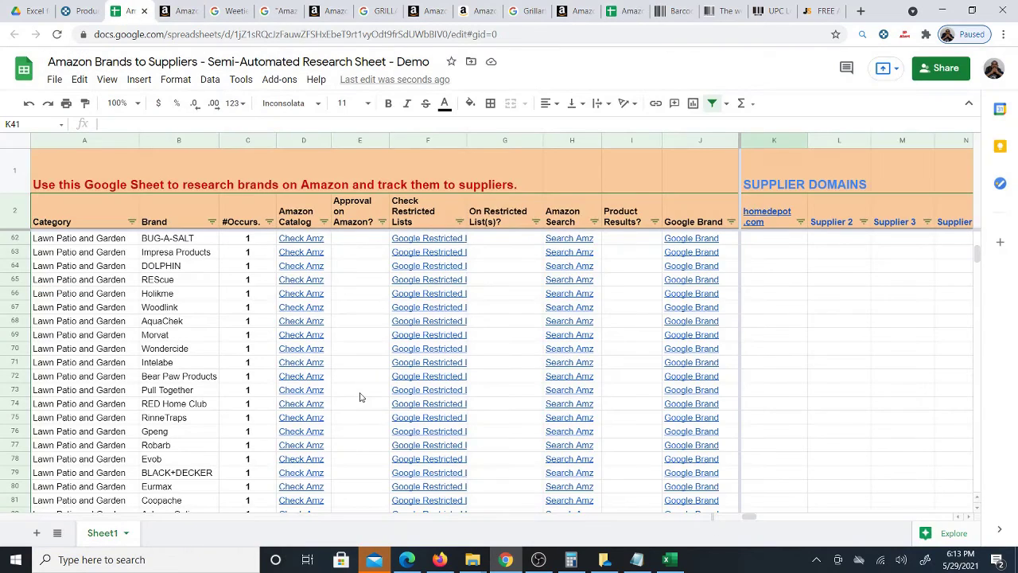
click(179, 11)
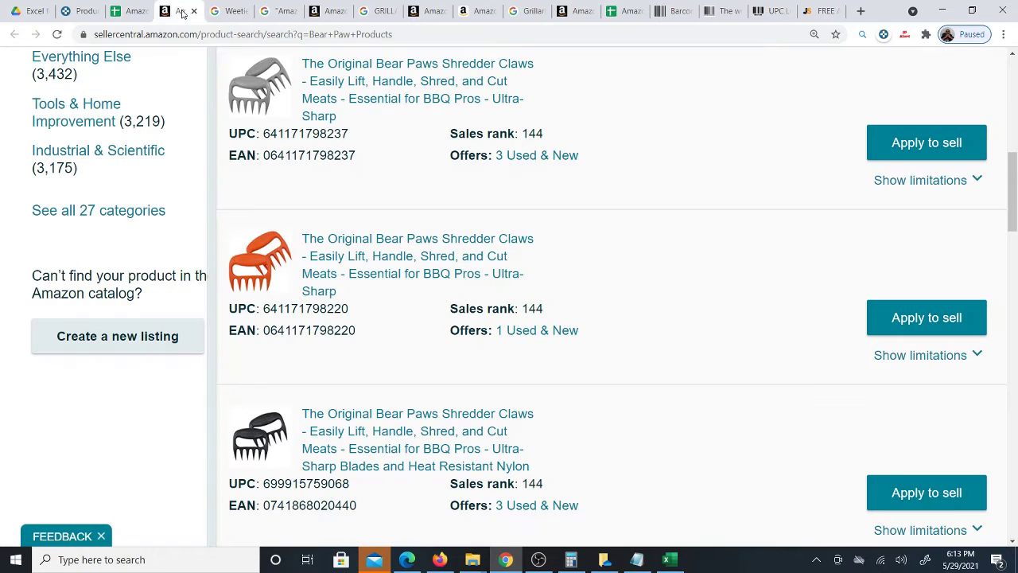
click(121, 12)
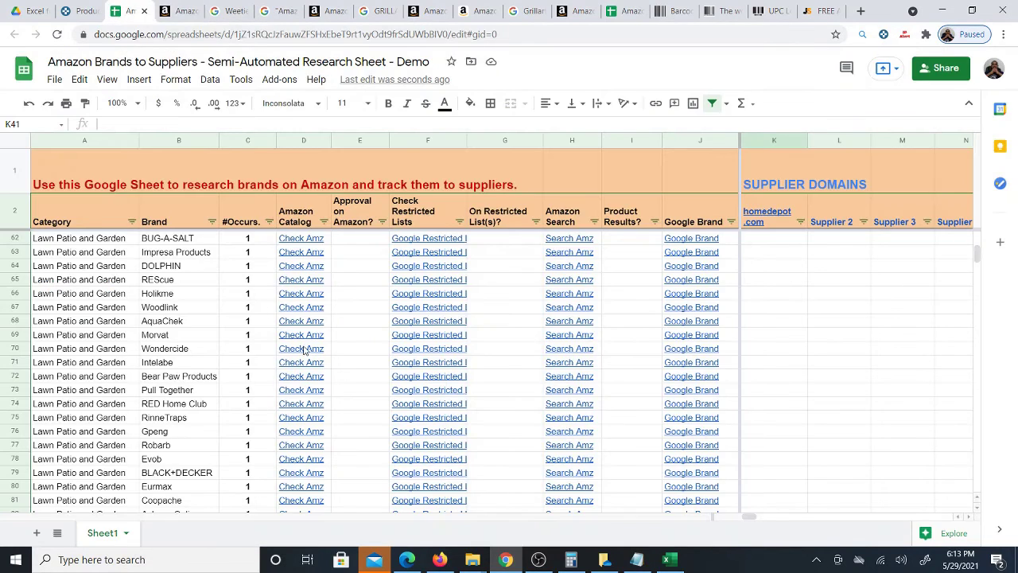
click(357, 377)
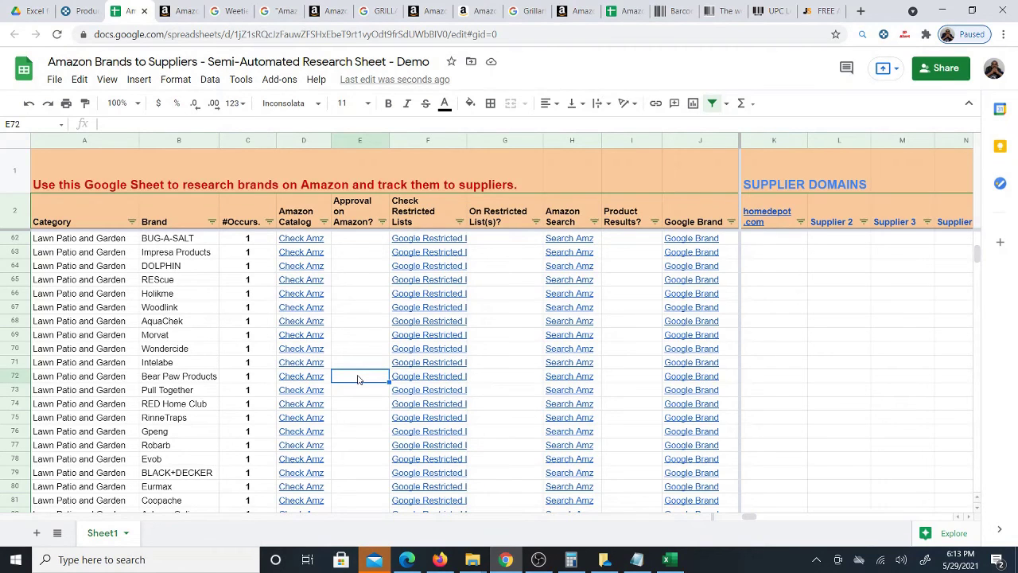
text(no)
key(Return)
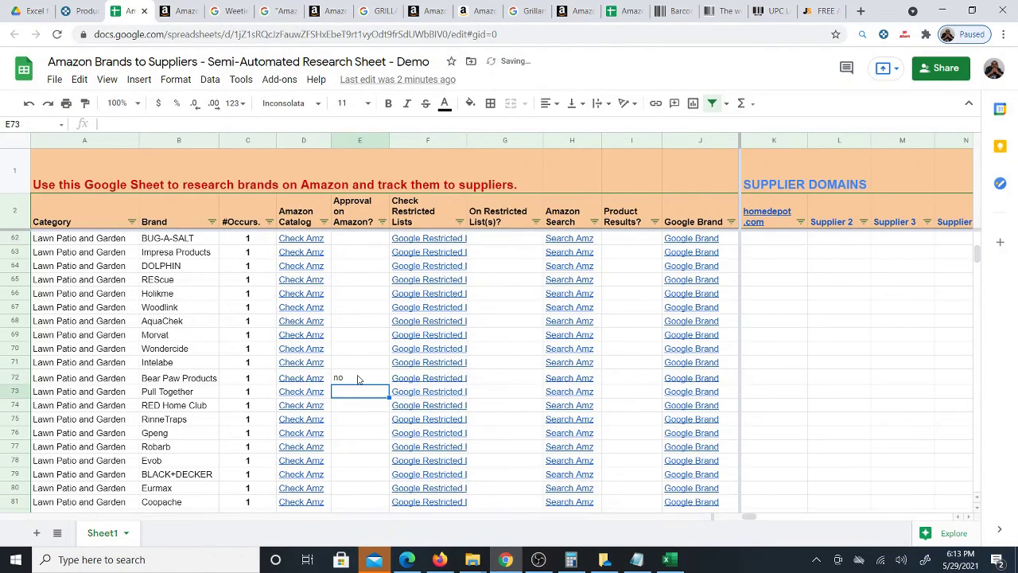
click(363, 380)
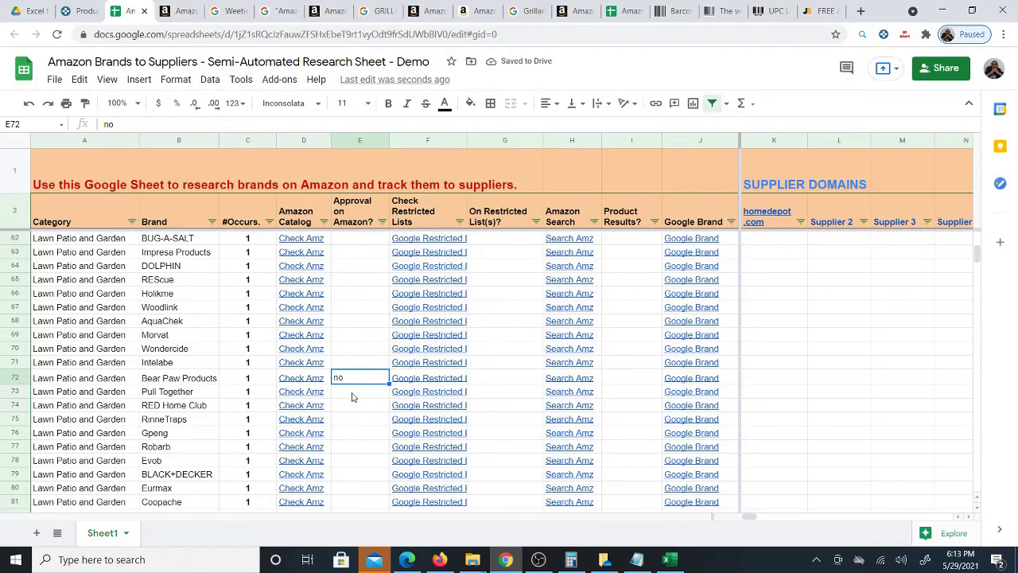
- Look over the brands below Bear Paw Products, return to the start of the list, and select Flexi Hose's Approval on Amazon cell
click(352, 396)
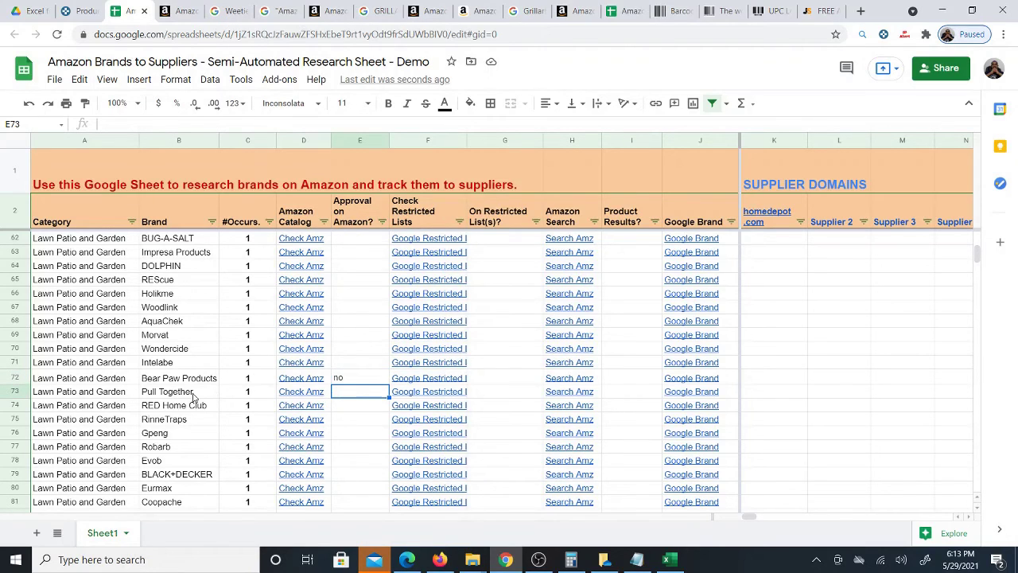
mouse_move(300, 399)
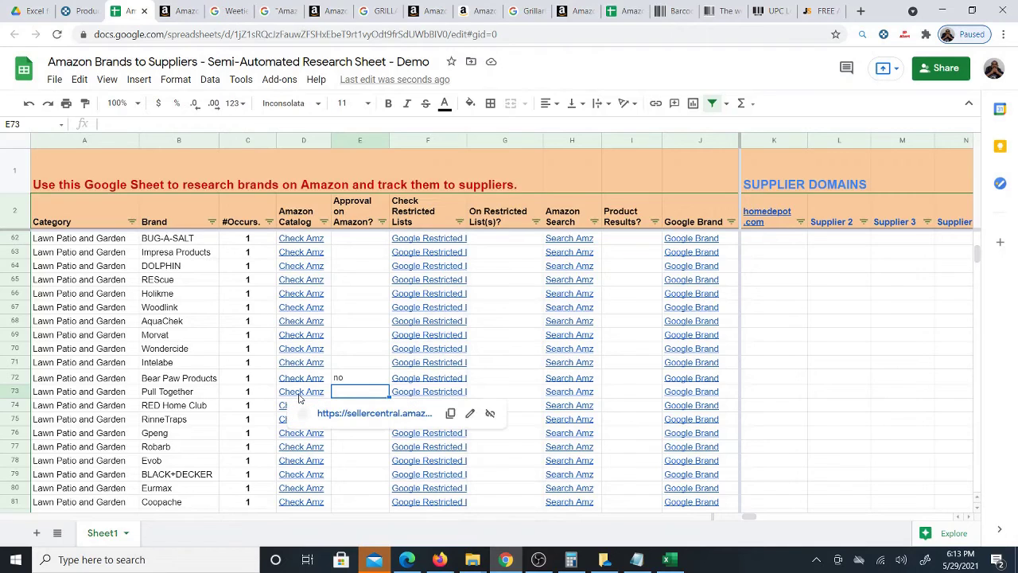
click(213, 491)
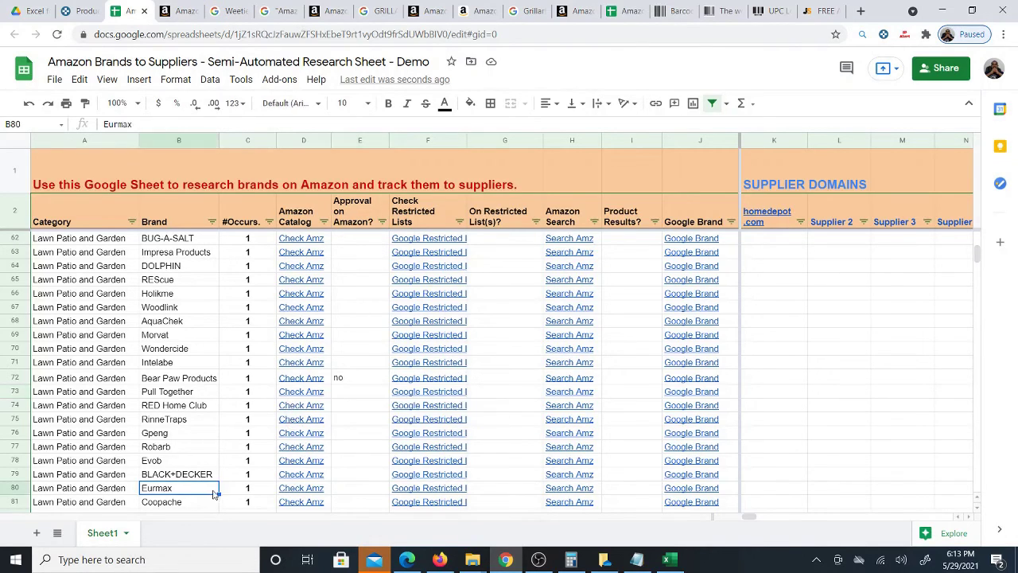
scroll(213, 493, down, 3)
click(215, 377)
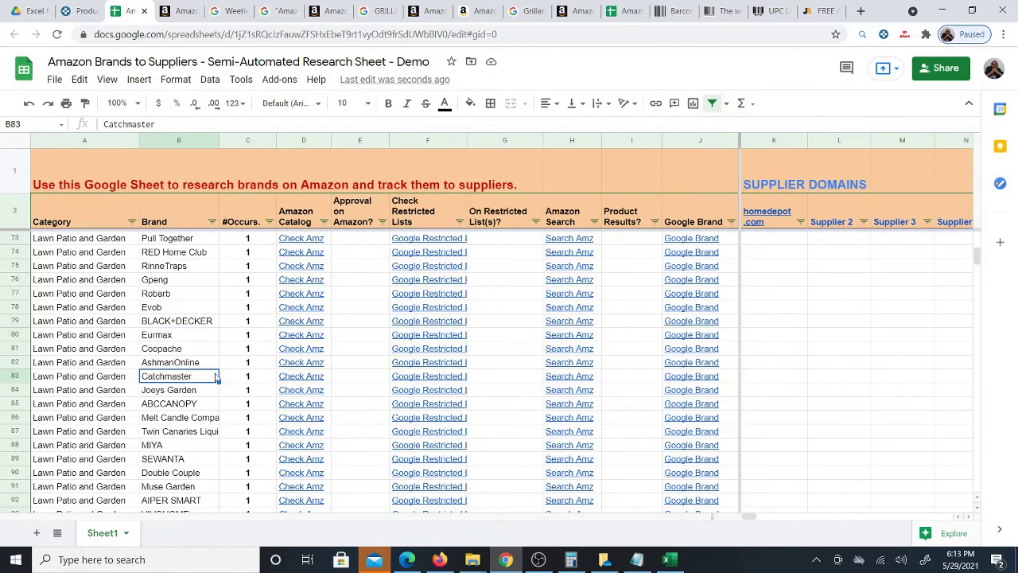
scroll(195, 382, up, 5)
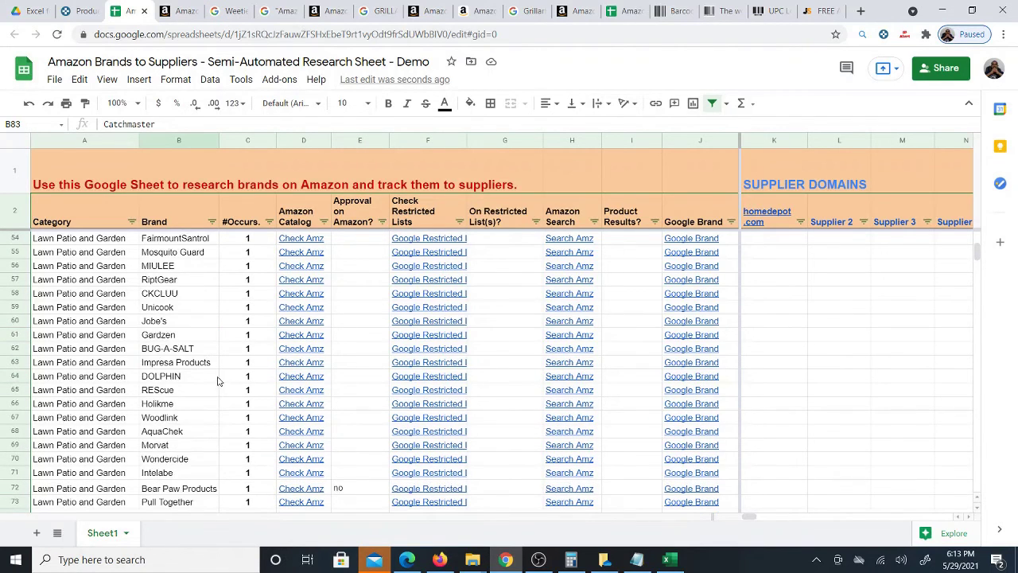
scroll(215, 380, up, 7)
scroll(212, 374, up, 7)
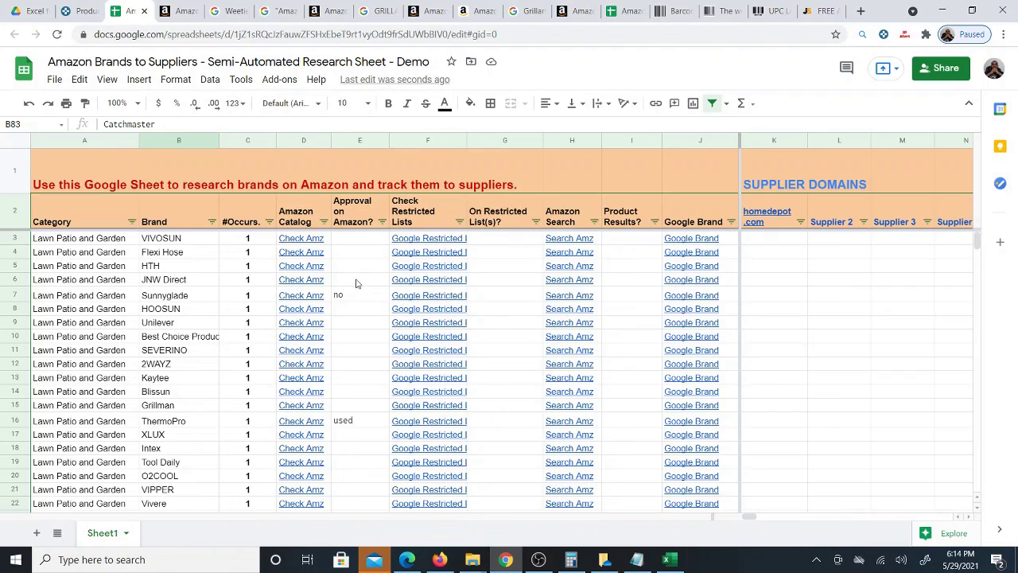
click(364, 251)
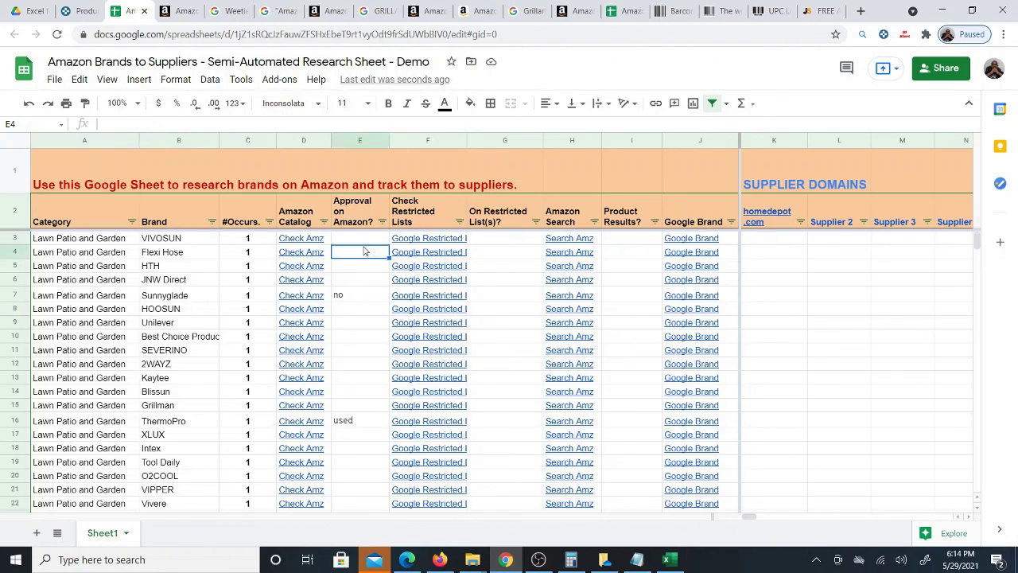